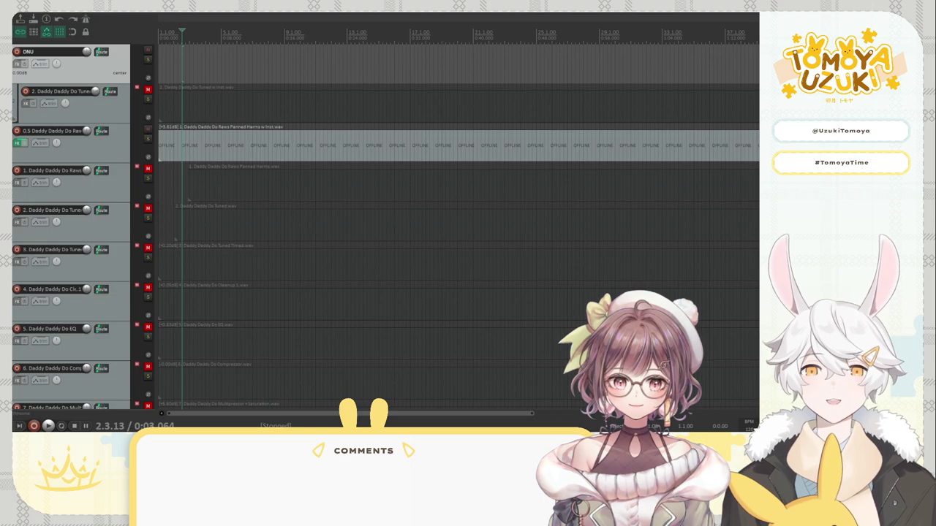
Play the unmuted 0.5 Raws Panned Harms w Inst track from position 31.4.80, then stop playback
{"action": "scroll", "coordinate": [341, 217], "scroll_direction": "down", "scroll_amount": 2}
{"action": "left_click", "coordinate": [504, 82]}
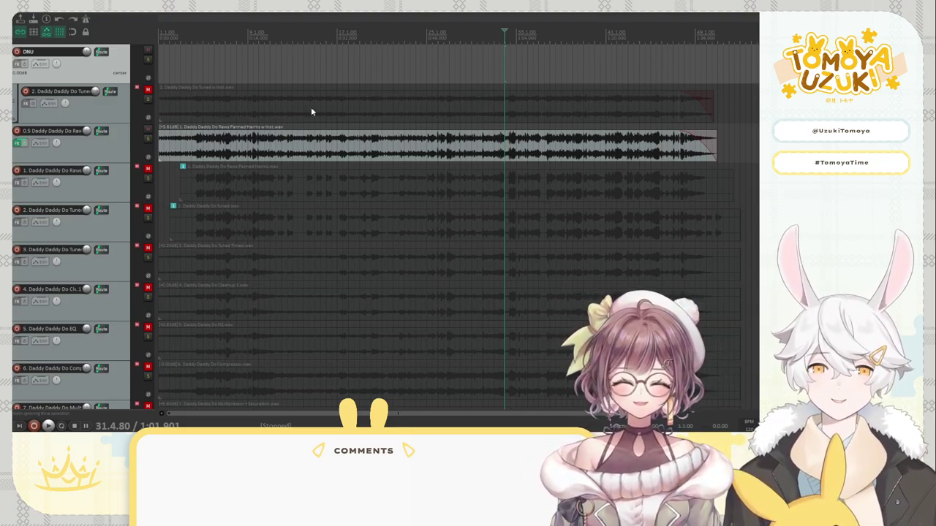
{"action": "key", "text": "space"}
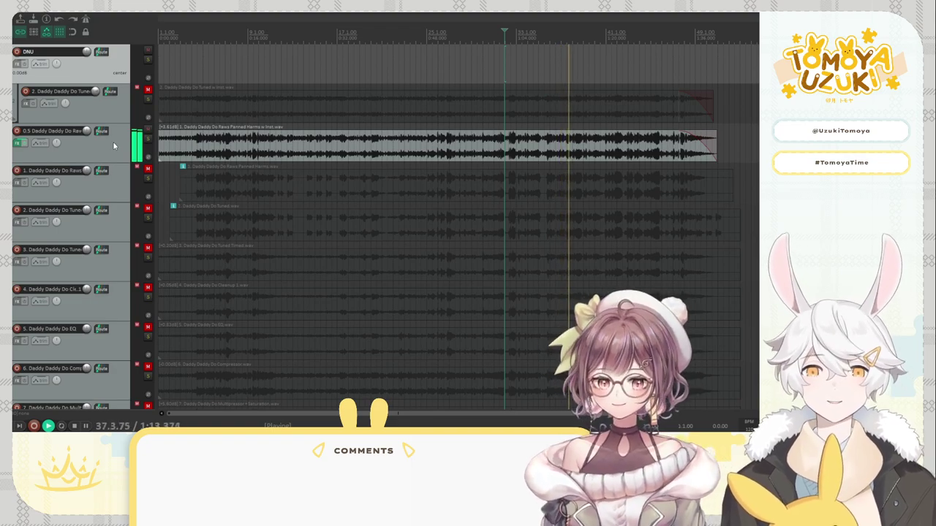
{"action": "key", "text": "space"}
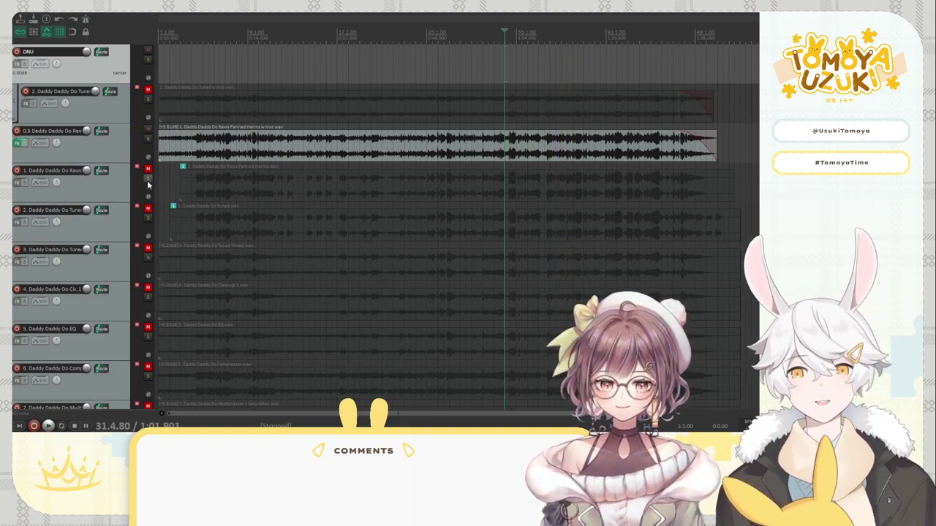
{"action": "left_click", "coordinate": [148, 182]}
{"action": "left_click", "coordinate": [148, 182]}
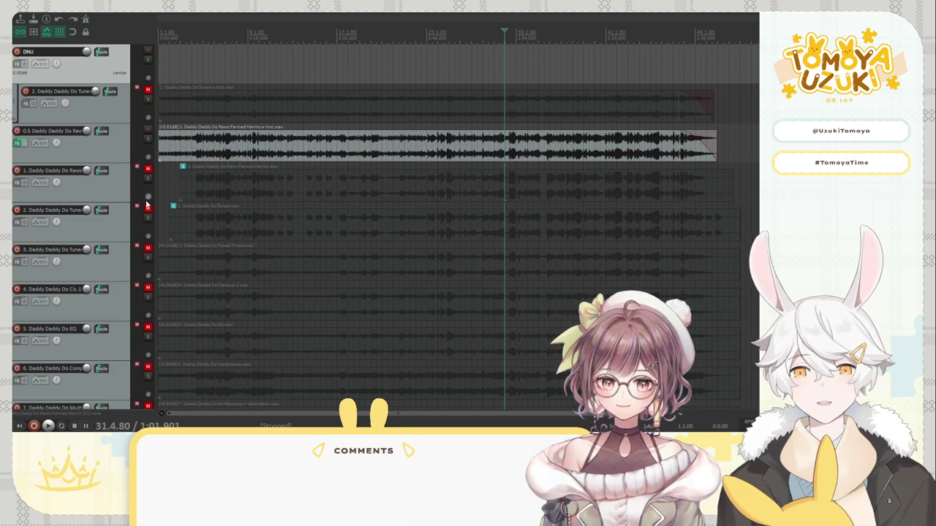
{"action": "left_click", "coordinate": [148, 219]}
{"action": "key", "text": "space"}
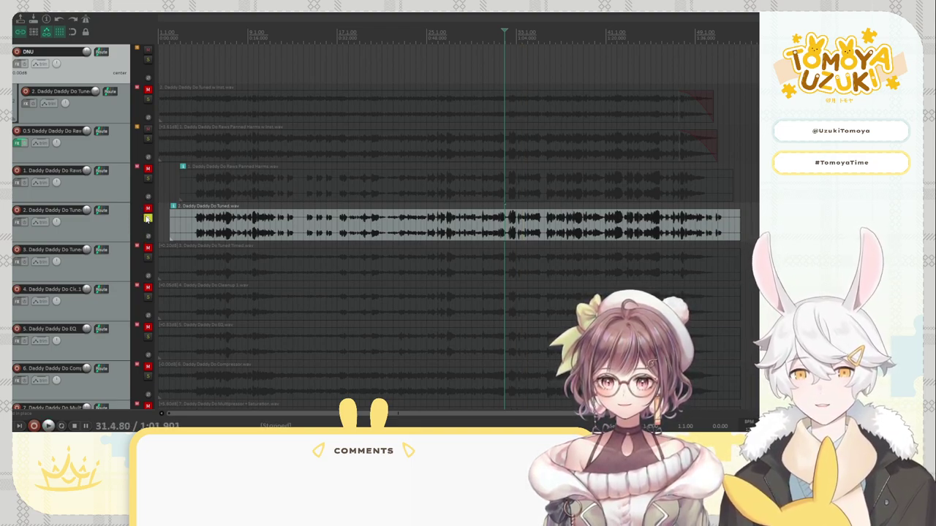
{"action": "key", "text": "Up"}
{"action": "key", "text": "Up"}
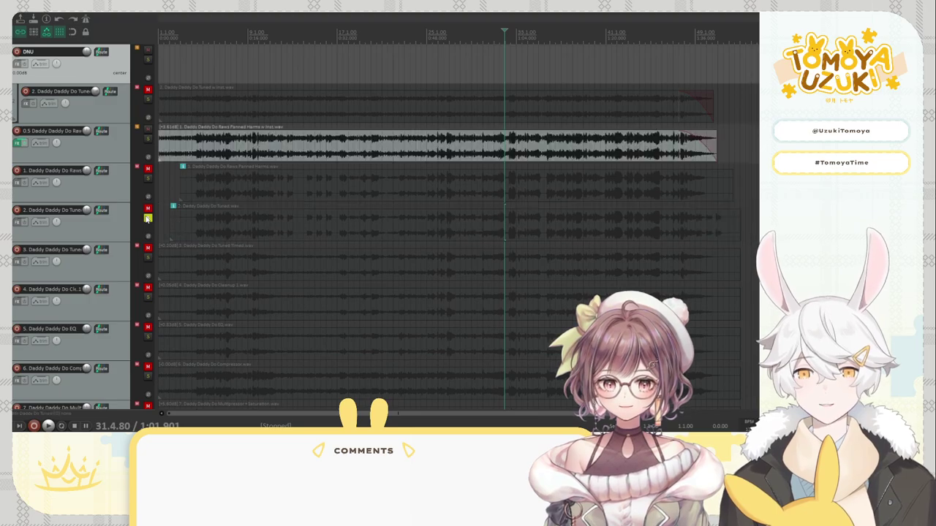
Solo track 1, Raws Panned Harms, and listen to it, replaying from about bar 26 before stopping
{"action": "left_click", "coordinate": [148, 178]}
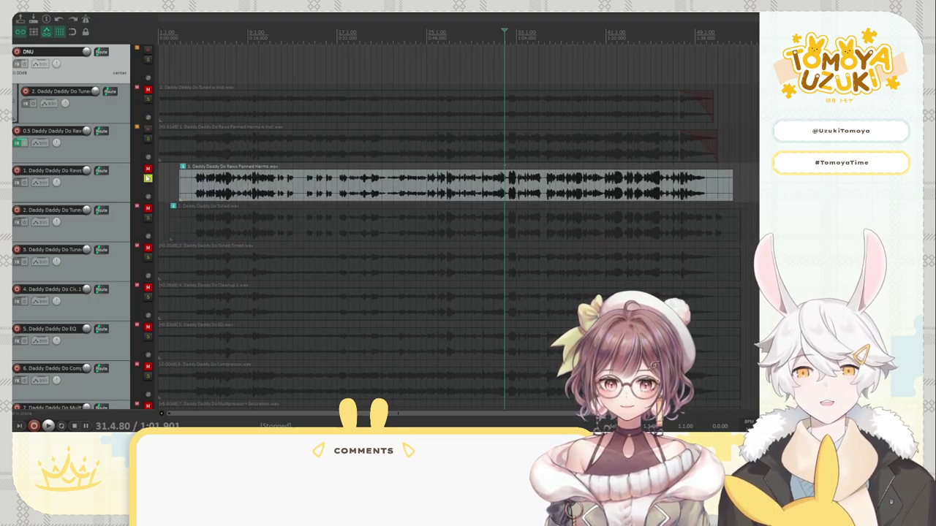
{"action": "key", "text": "space"}
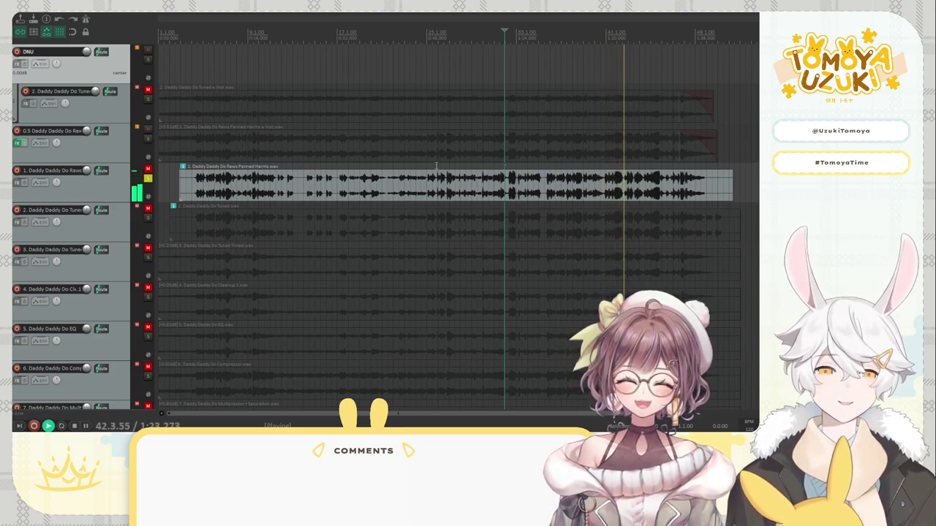
{"action": "left_click", "coordinate": [437, 166]}
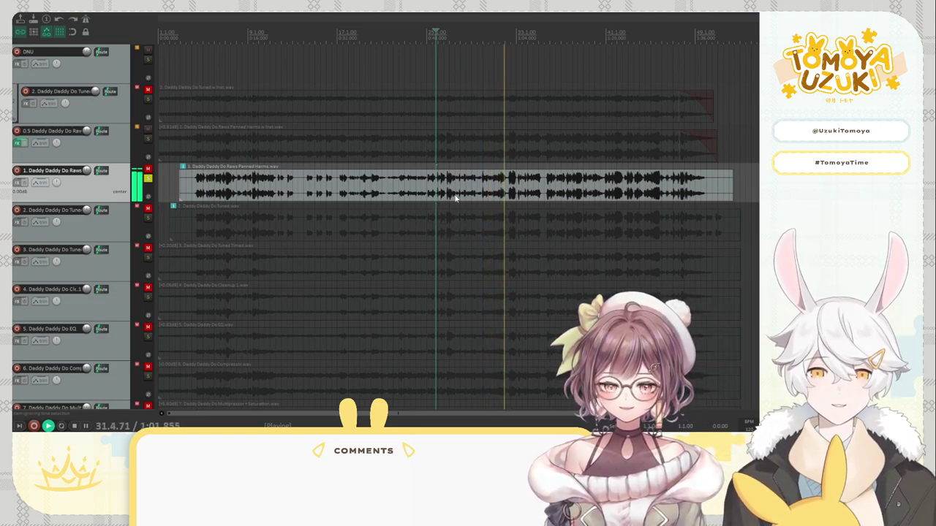
{"action": "key", "text": "space"}
Set the playback start to 26.3.50, switch the solo from track 1 to track 2, Tuned, and listen to it
{"action": "left_click", "coordinate": [445, 33]}
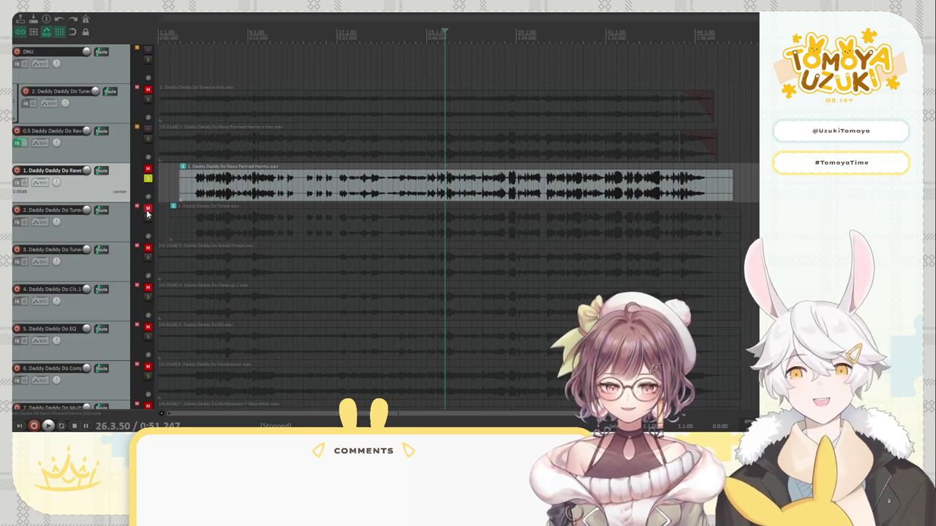
{"action": "left_click", "coordinate": [148, 218]}
{"action": "left_click", "coordinate": [146, 182]}
{"action": "key", "text": "space"}
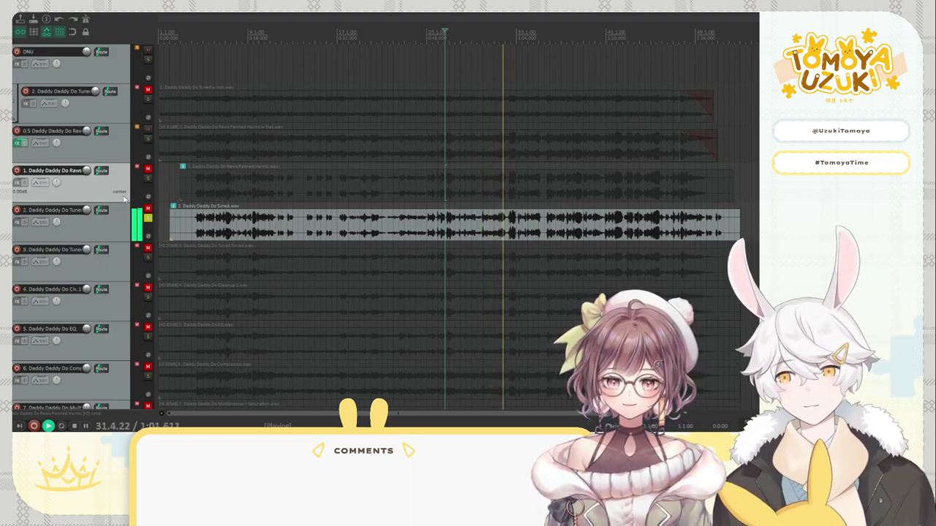
{"action": "key", "text": "space"}
Switch the solo from track 2 to track 3, Tuned Timed, and play it before stopping
{"action": "left_click", "coordinate": [148, 256]}
{"action": "left_click", "coordinate": [148, 218]}
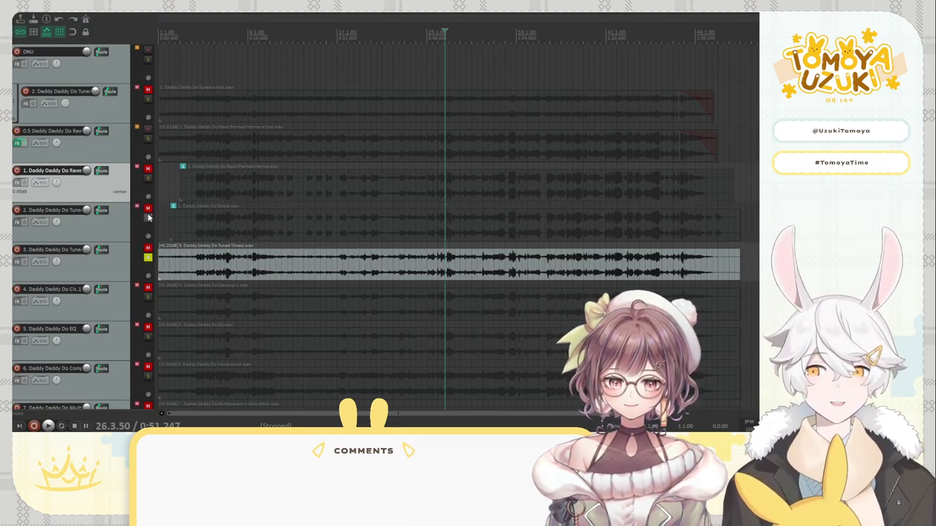
{"action": "key", "text": "space"}
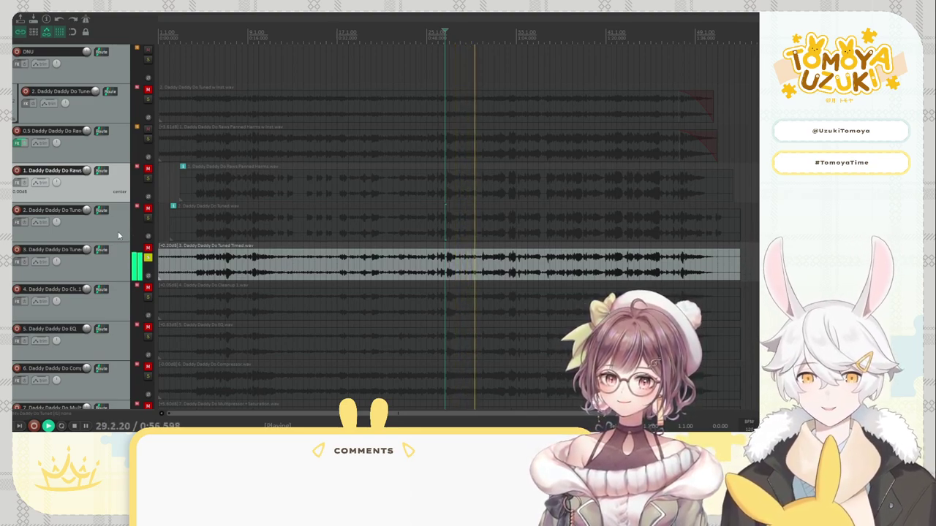
{"action": "scroll", "coordinate": [118, 237], "scroll_direction": "down", "scroll_amount": 3}
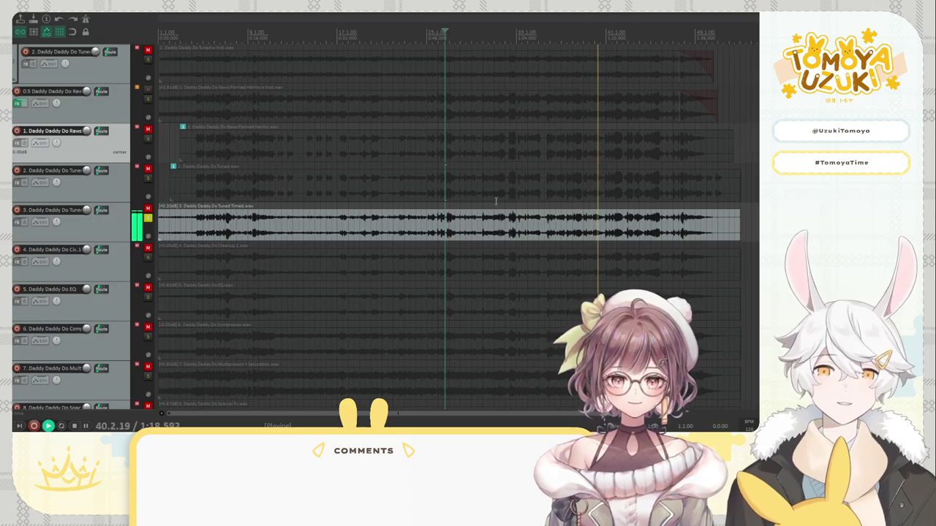
{"action": "key", "text": "space"}
Unsolo track 3, solo track 4, Cleanup 1, and listen to it before stopping playback
{"action": "left_click", "coordinate": [148, 218]}
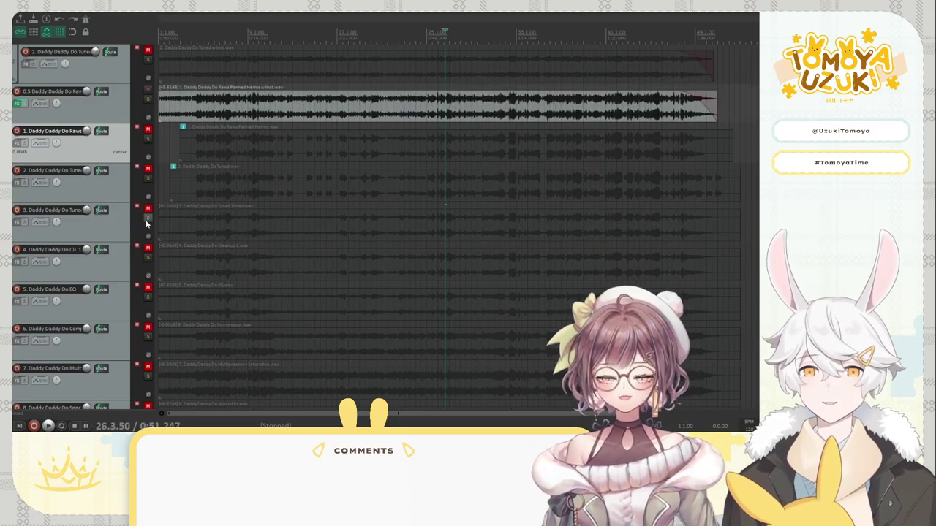
{"action": "left_click", "coordinate": [147, 258]}
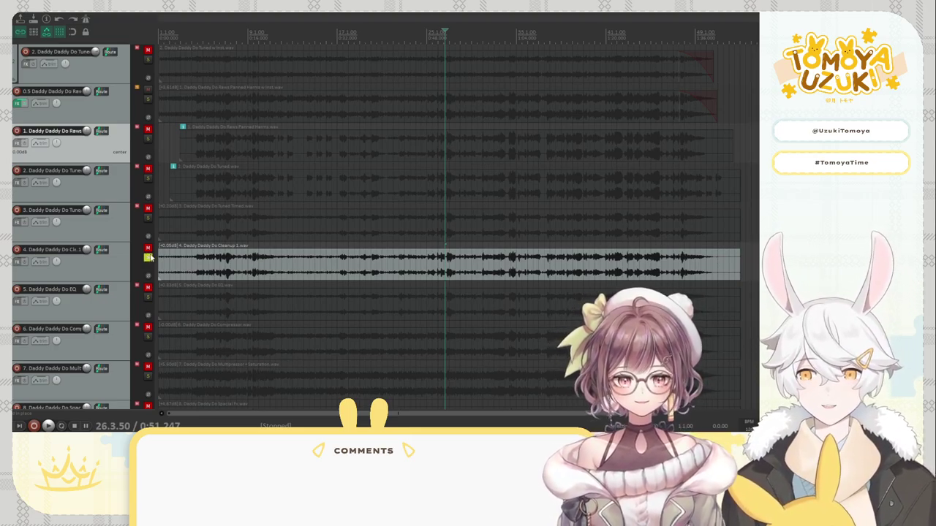
{"action": "key", "text": "space"}
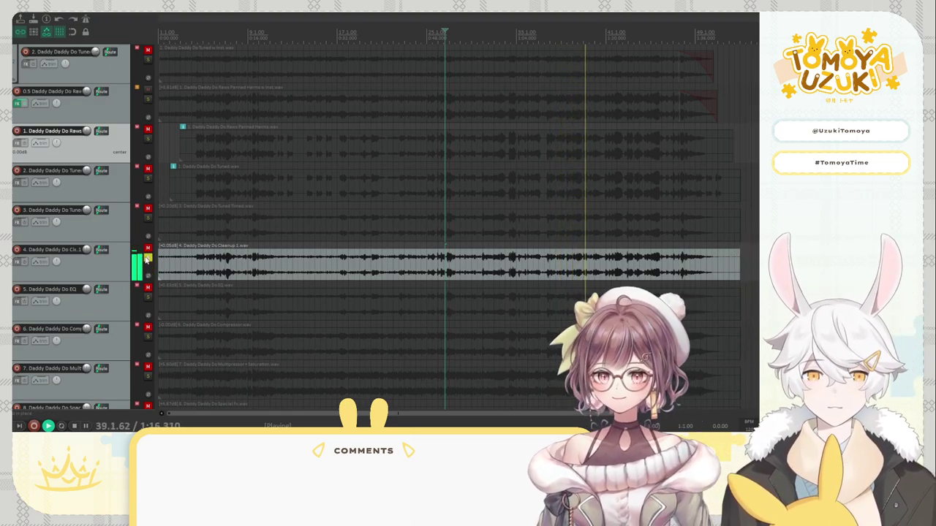
{"action": "key", "text": "space"}
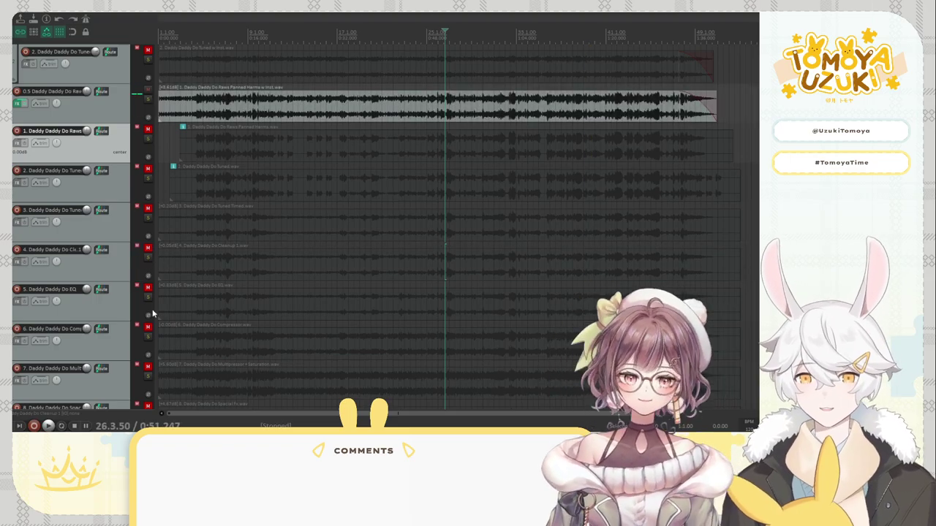
Solo track 5, EQ, listen to it, and turn its solo off again
{"action": "left_click", "coordinate": [147, 303]}
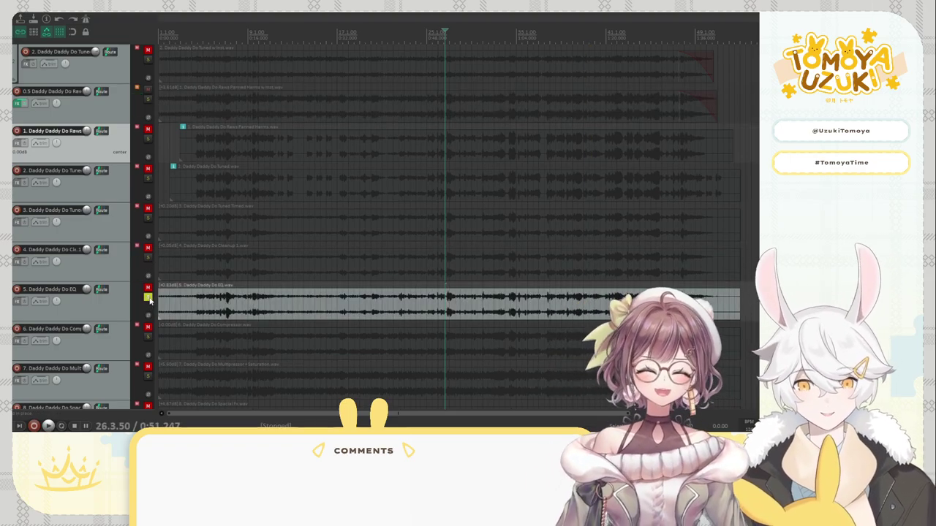
{"action": "key", "text": "space"}
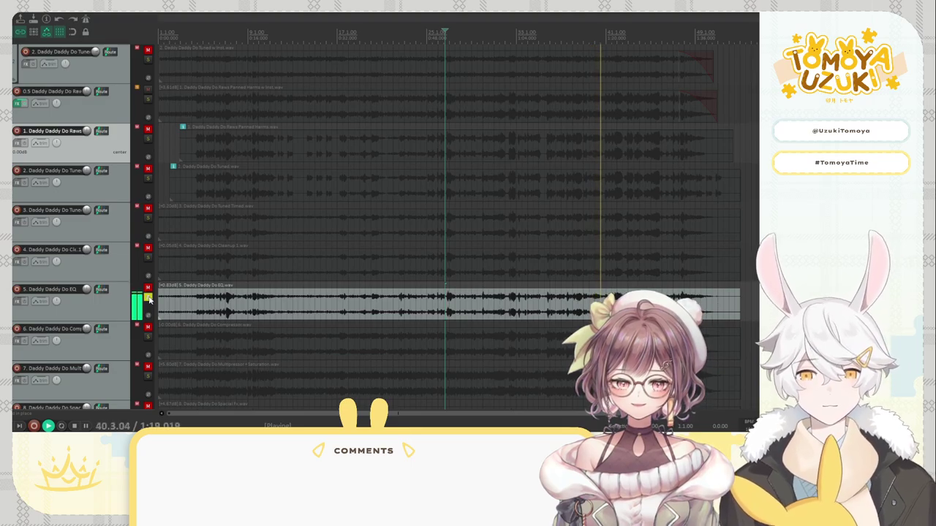
{"action": "left_click", "coordinate": [149, 298]}
Solo track 6, Compressor, and listen to it before stopping playback
{"action": "left_click", "coordinate": [148, 337]}
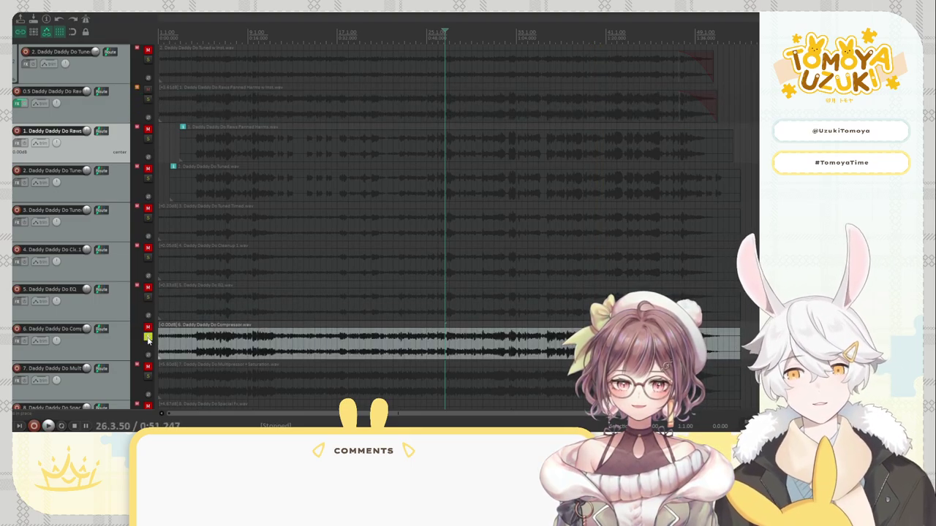
{"action": "key", "text": "space"}
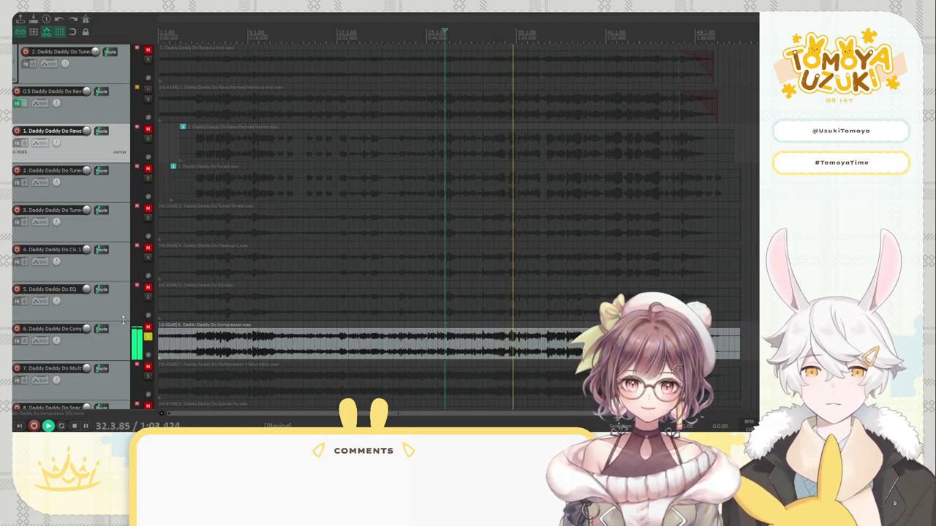
{"action": "scroll", "coordinate": [125, 313], "scroll_direction": "down", "scroll_amount": 1}
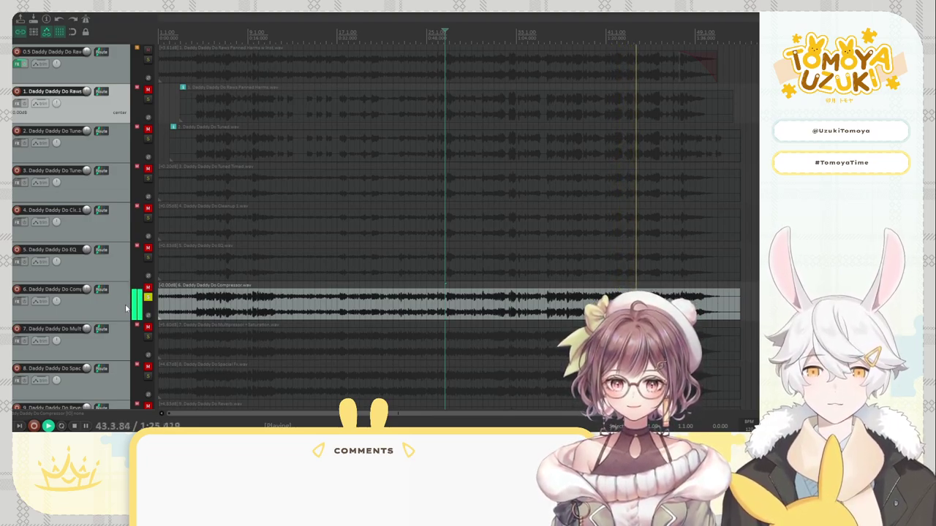
{"action": "key", "text": "space"}
Play track 7, Multipressor + Saturation, in solo and stop playback
{"action": "left_click", "coordinate": [147, 338]}
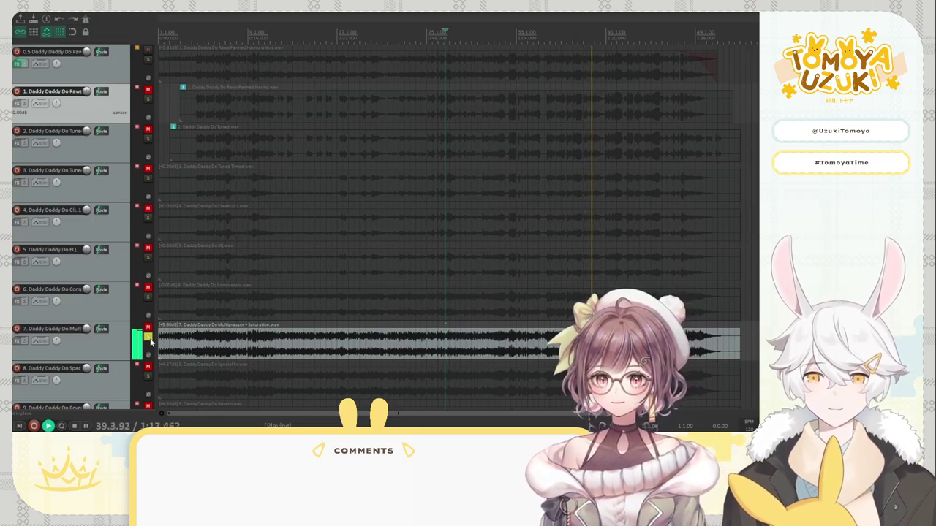
{"action": "scroll", "coordinate": [131, 336], "scroll_direction": "down", "scroll_amount": 2}
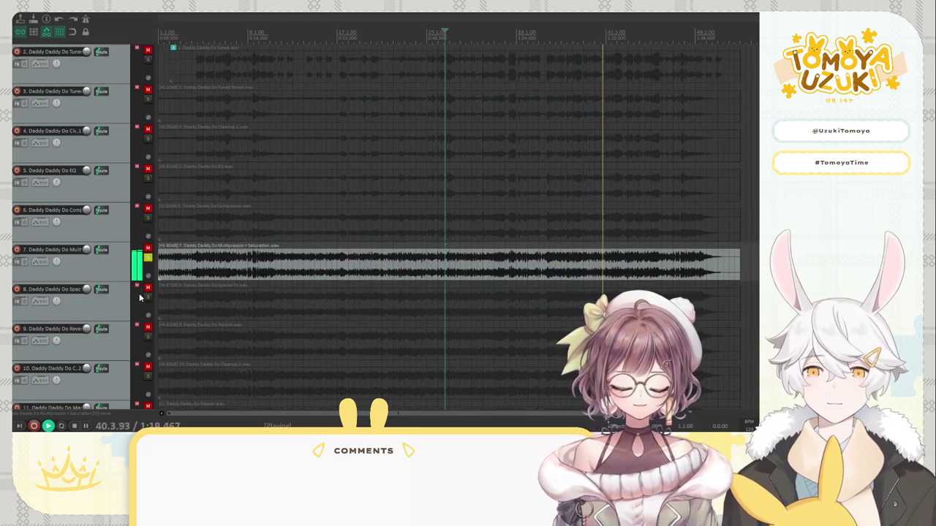
{"action": "key", "text": "space"}
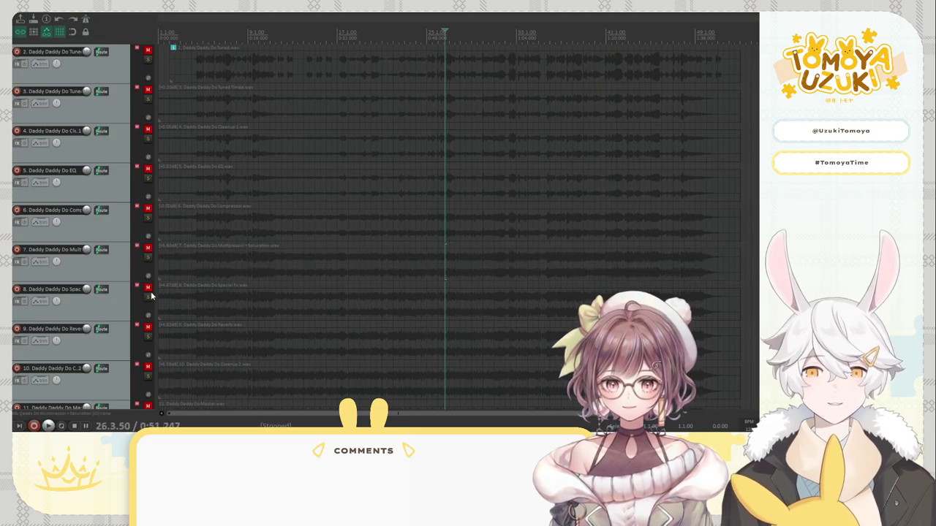
Solo track 8, Special Fx, listen to it, and turn its solo off again
{"action": "left_click", "coordinate": [147, 297]}
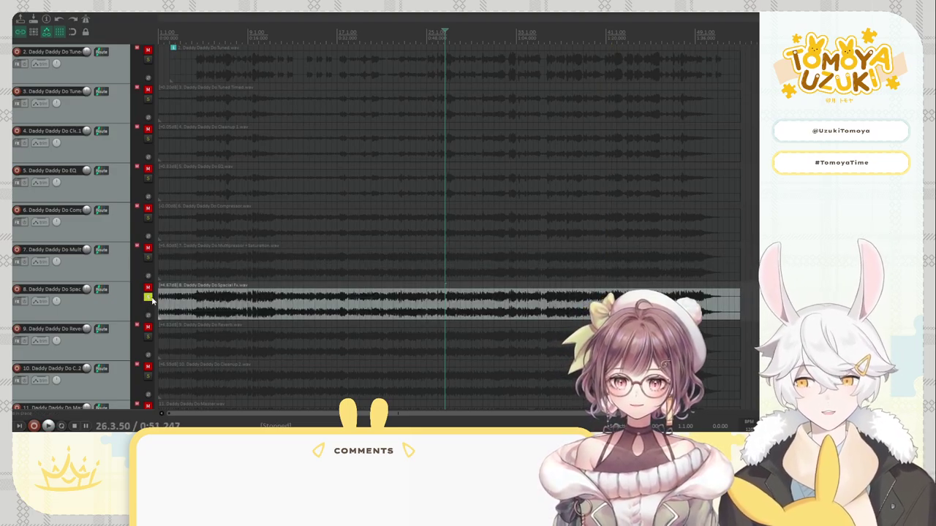
{"action": "key", "text": "space"}
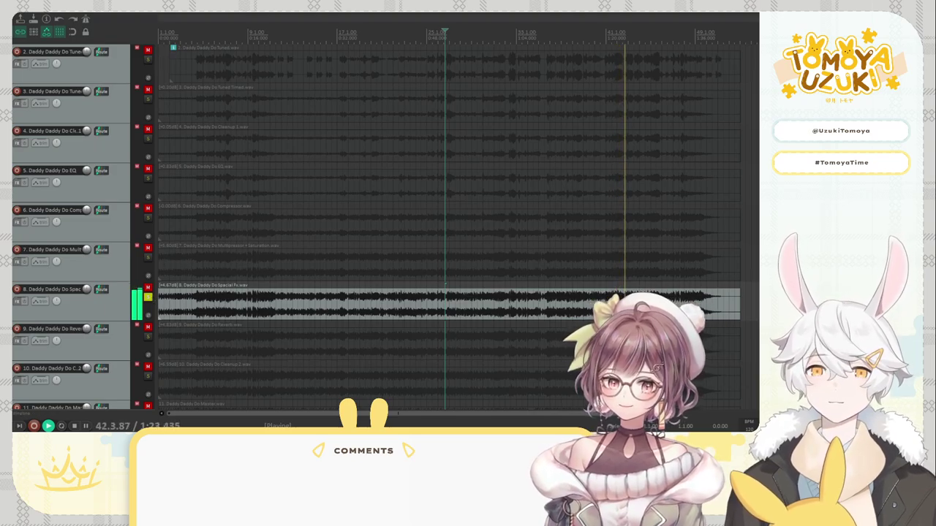
{"action": "left_click", "coordinate": [148, 297]}
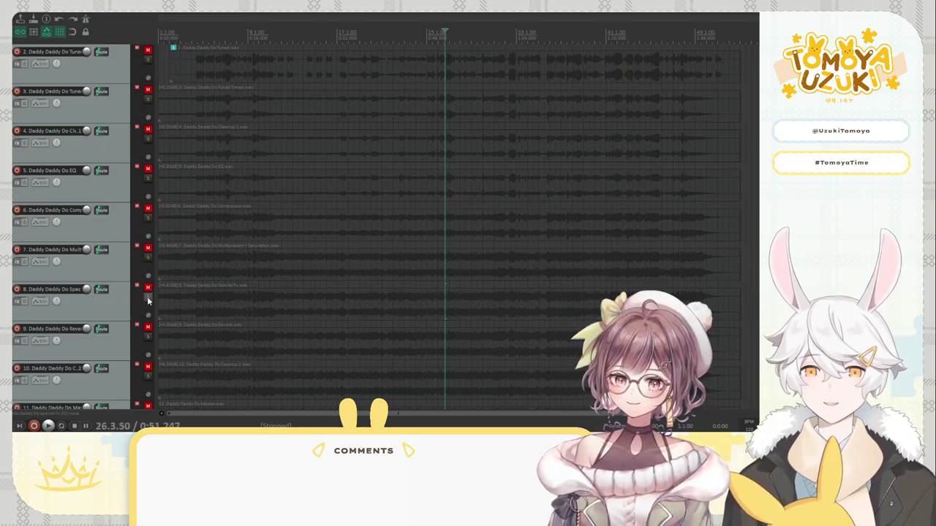
Solo track 9, Reverb, listen to it, and turn its solo off again
{"action": "left_click", "coordinate": [148, 337]}
{"action": "key", "text": "space"}
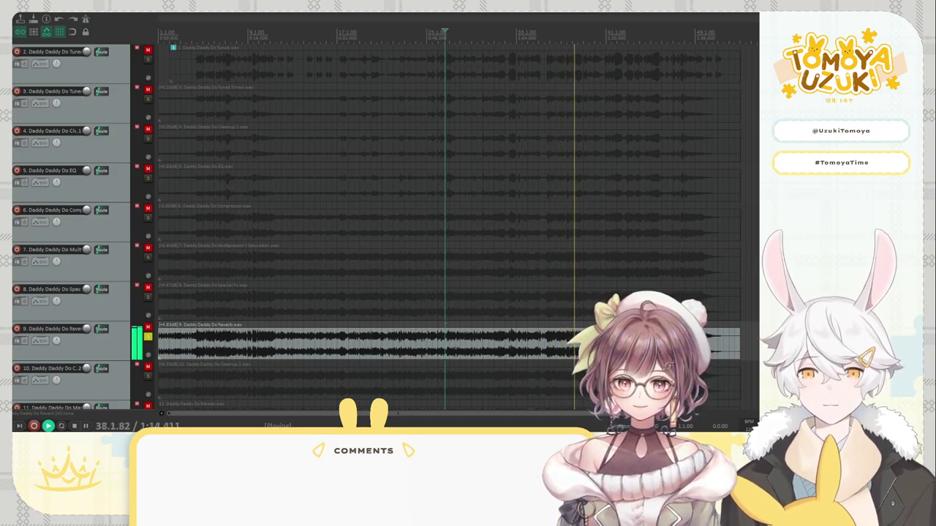
{"action": "scroll", "coordinate": [159, 229], "scroll_direction": "down", "scroll_amount": 2}
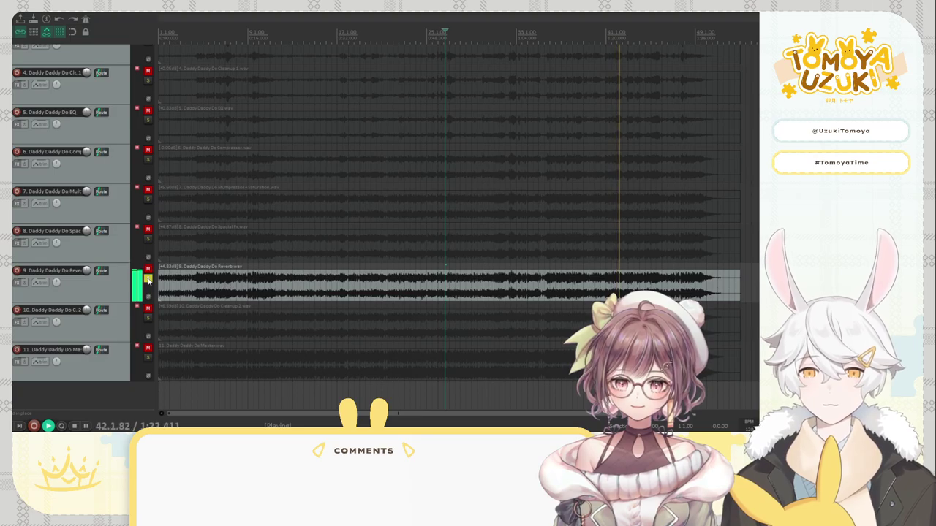
{"action": "left_click", "coordinate": [148, 279]}
Solo and select track 10, Cleanup 2, and play it before stopping
{"action": "left_click", "coordinate": [147, 318]}
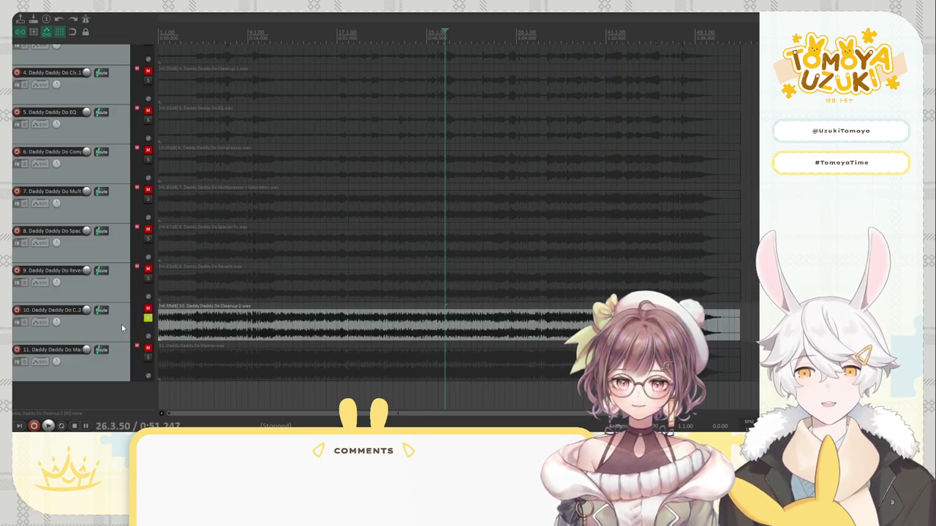
{"action": "left_click", "coordinate": [122, 328]}
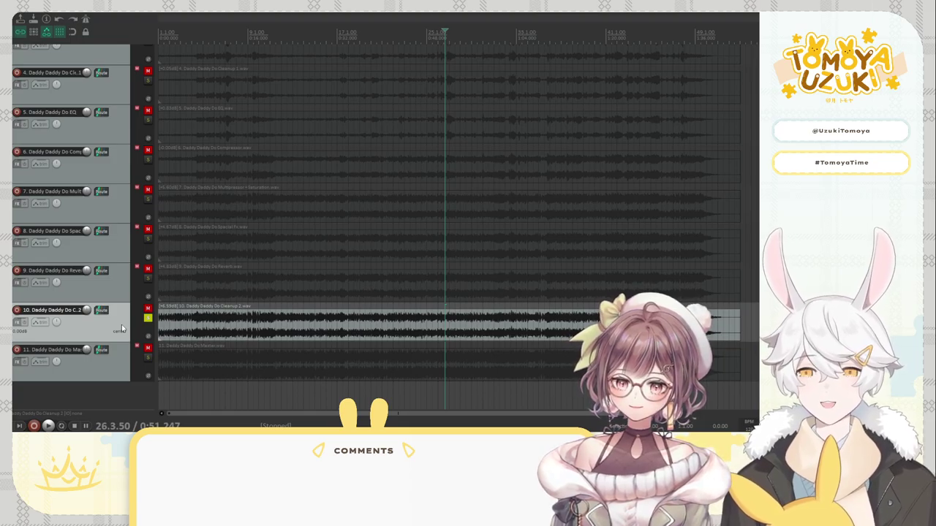
{"action": "key", "text": "space"}
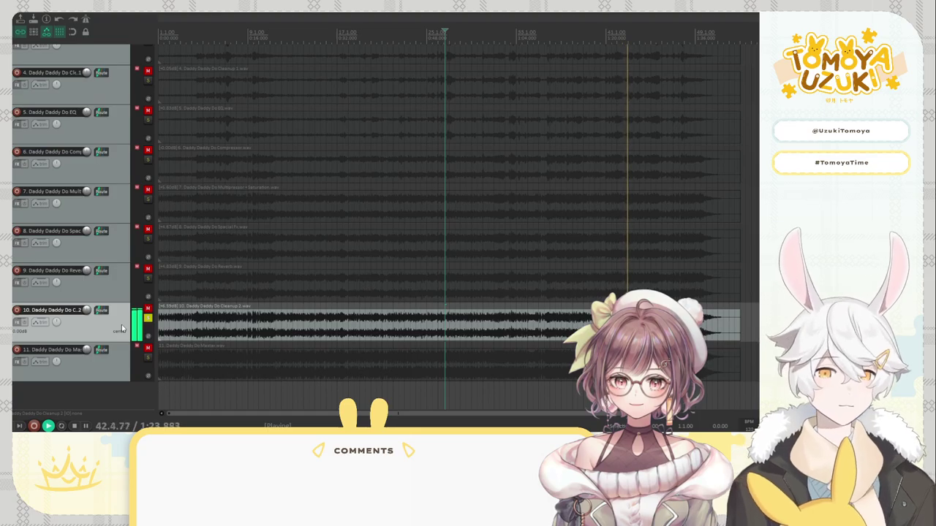
{"action": "key", "text": "space"}
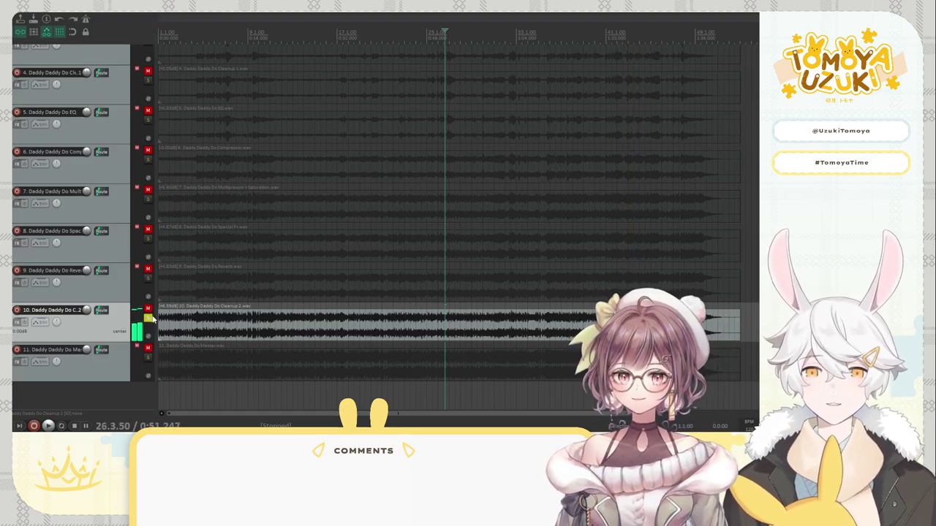
Move the solo from track 10 to track 11, Master, play it from two positions, and turn its solo off
{"action": "left_click", "coordinate": [148, 318]}
{"action": "left_click", "coordinate": [147, 358]}
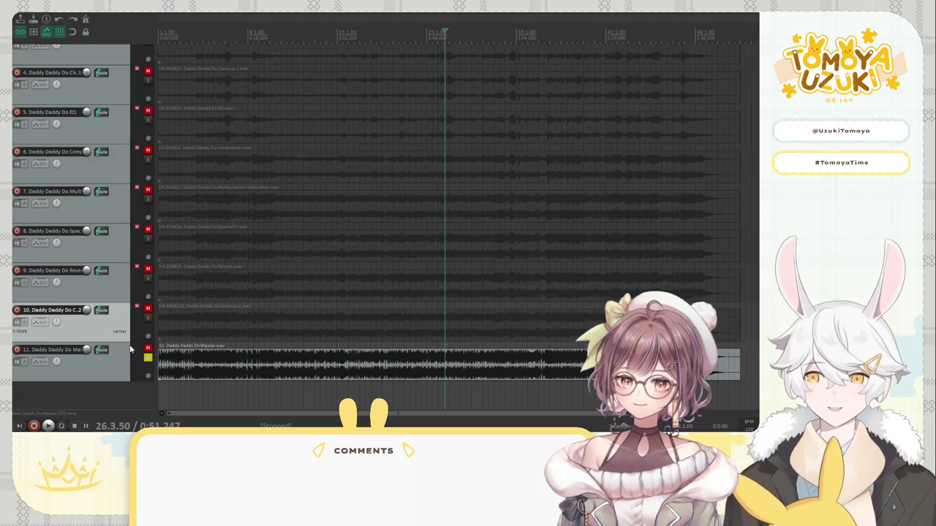
{"action": "key", "text": "space"}
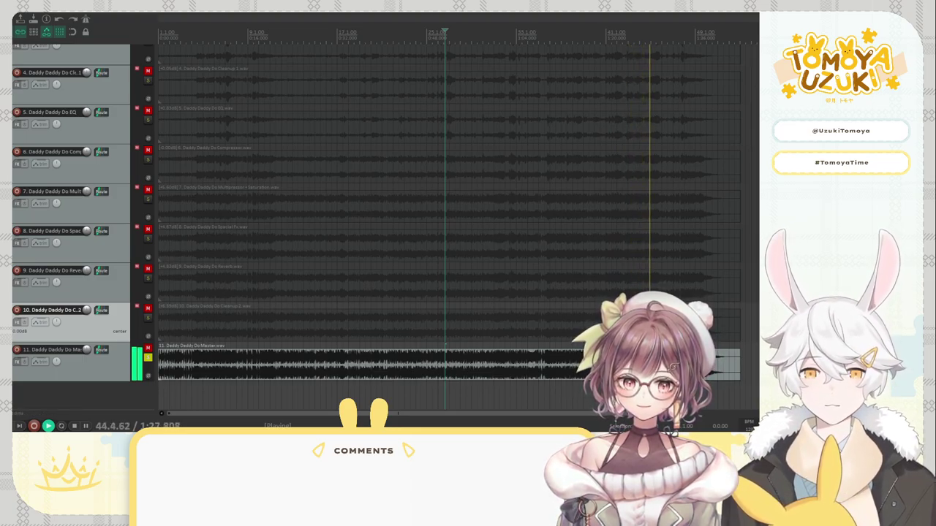
{"action": "left_click", "coordinate": [378, 33]}
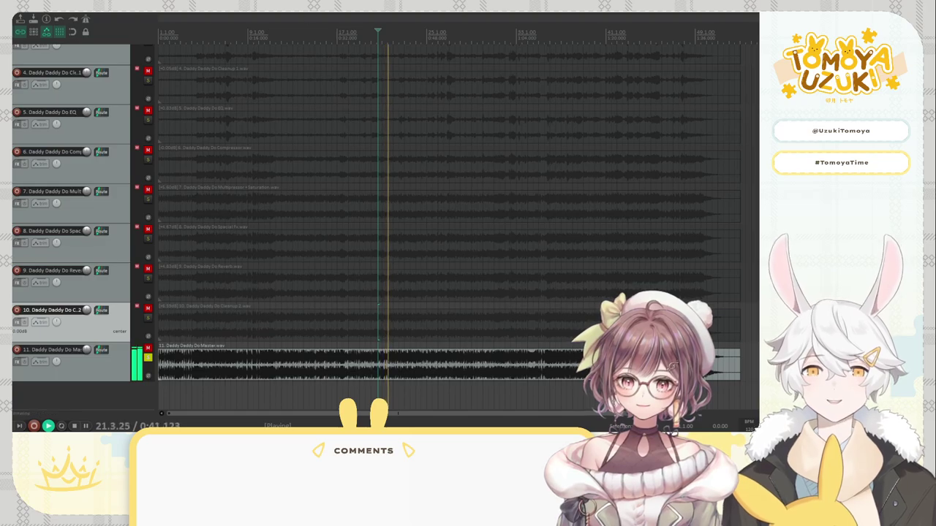
{"action": "key", "text": "space"}
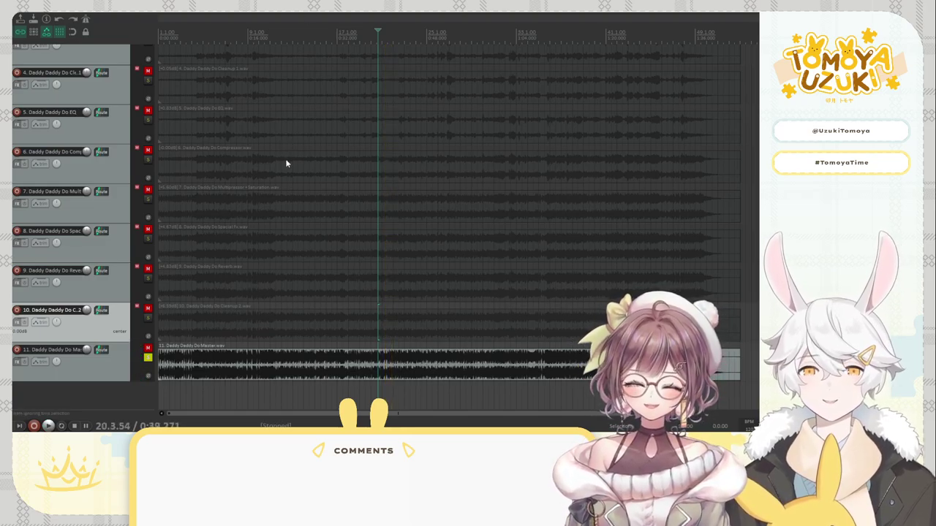
{"action": "left_click", "coordinate": [147, 358]}
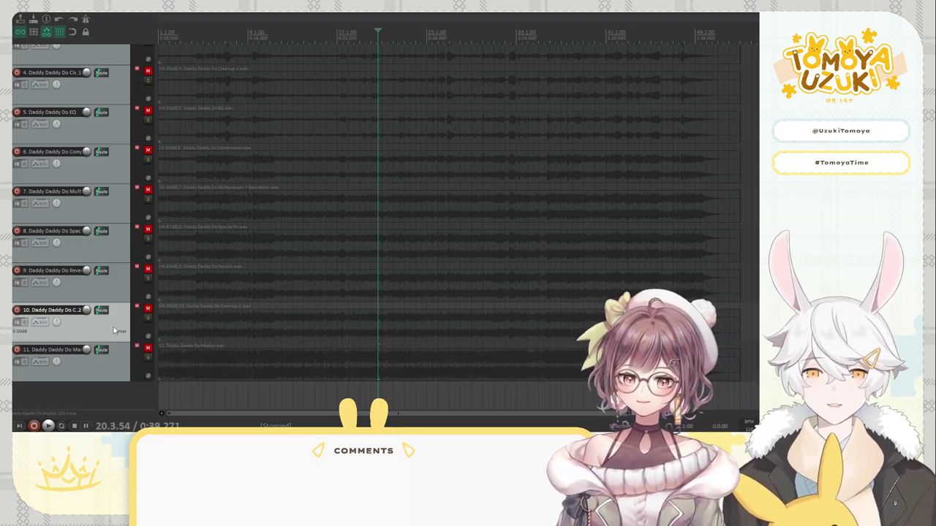
Switch to the full Daddy Daddy Do mixing project and look over its Main, Harm and Da da vocal tracks
{"action": "scroll", "coordinate": [113, 327], "scroll_direction": "up", "scroll_amount": 5}
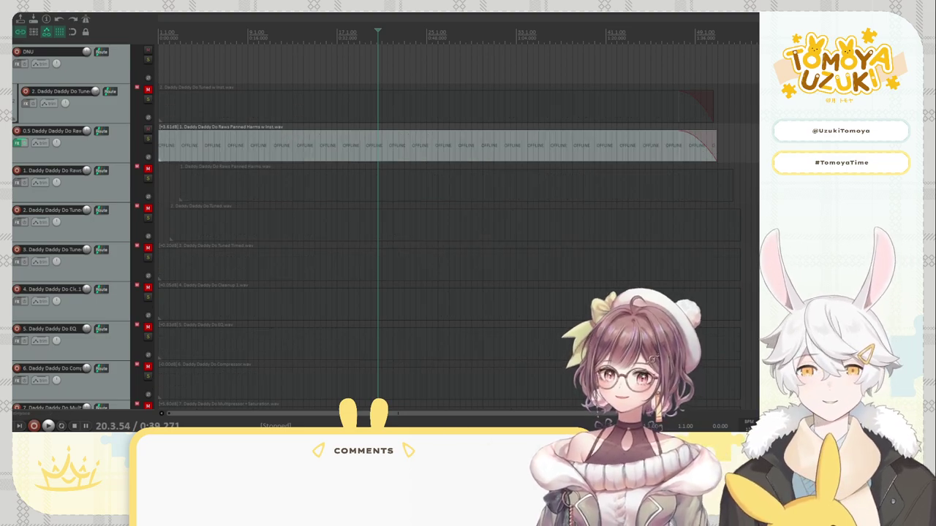
{"action": "left_click", "coordinate": [190, 14]}
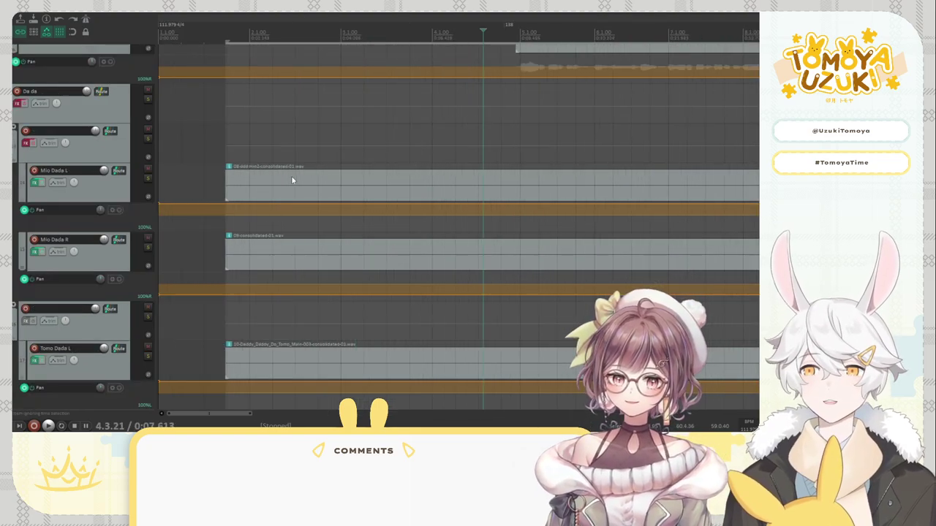
{"action": "scroll", "coordinate": [129, 149], "scroll_direction": "down", "scroll_amount": 5}
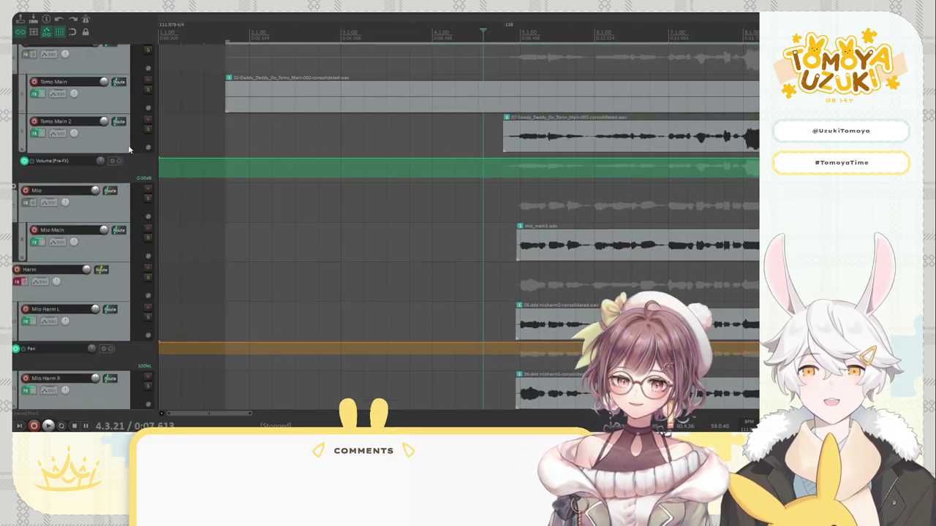
{"action": "scroll", "coordinate": [128, 149], "scroll_direction": "up", "scroll_amount": 5}
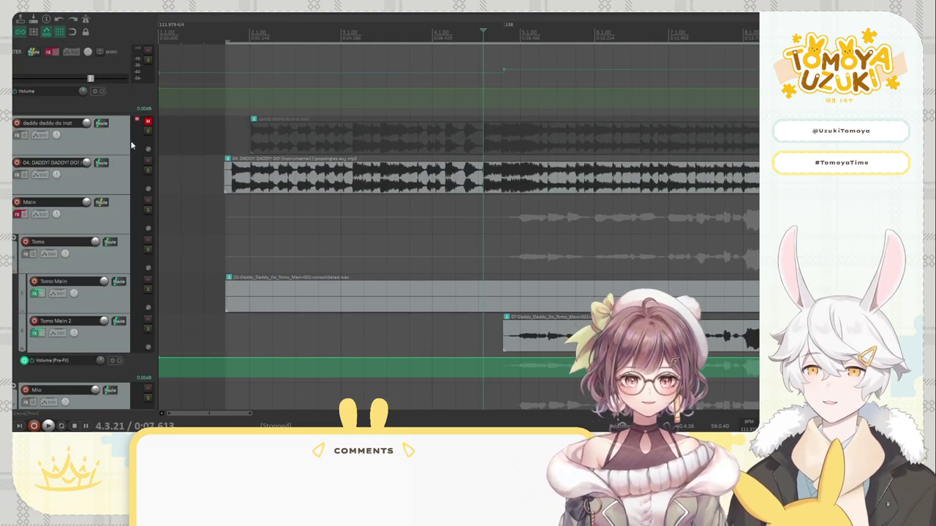
Show the whole song in the timeline and enable the effects chain on the Main track
{"action": "left_click", "coordinate": [123, 200]}
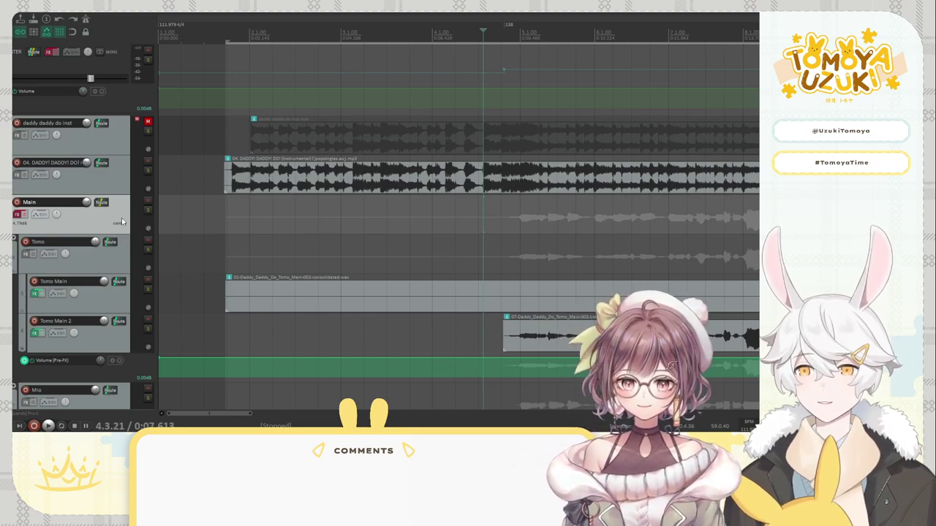
{"action": "scroll", "coordinate": [122, 221], "scroll_direction": "down", "scroll_amount": 8}
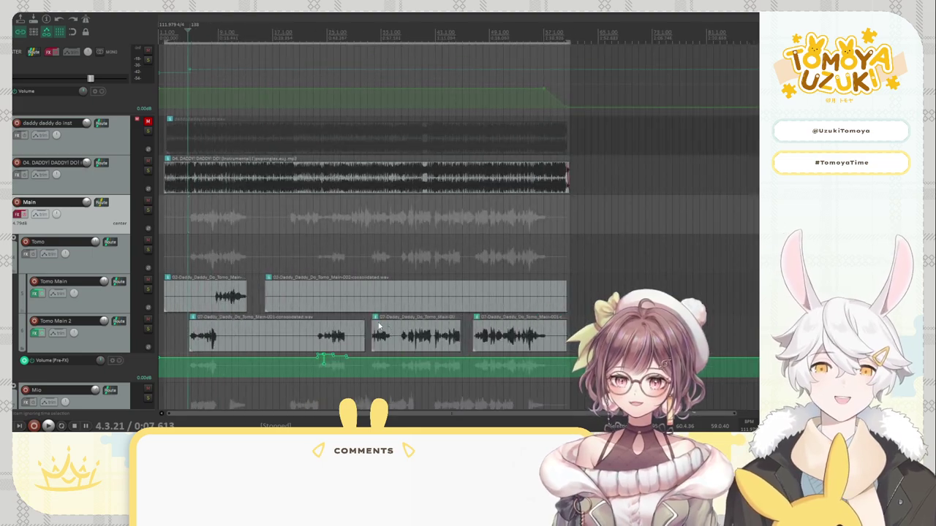
{"action": "left_click", "coordinate": [106, 264]}
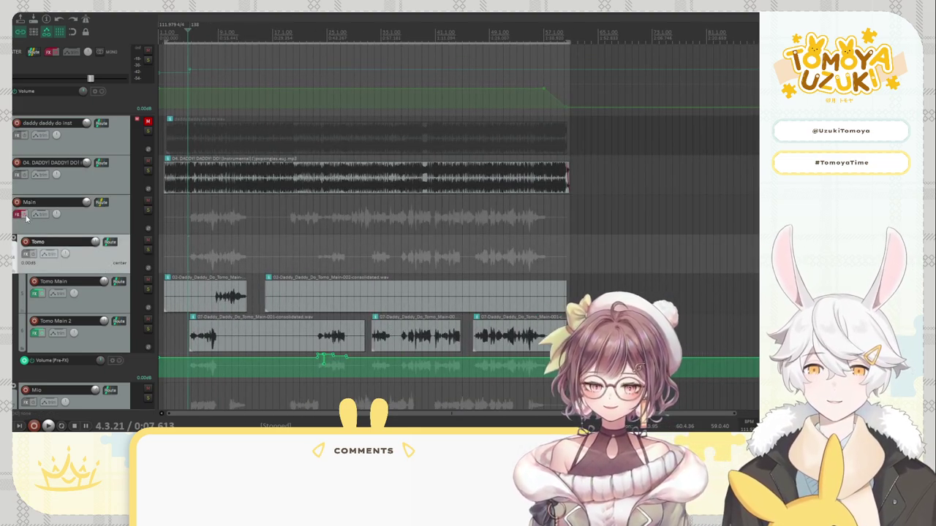
{"action": "left_click", "coordinate": [23, 215], "text": "ctrl"}
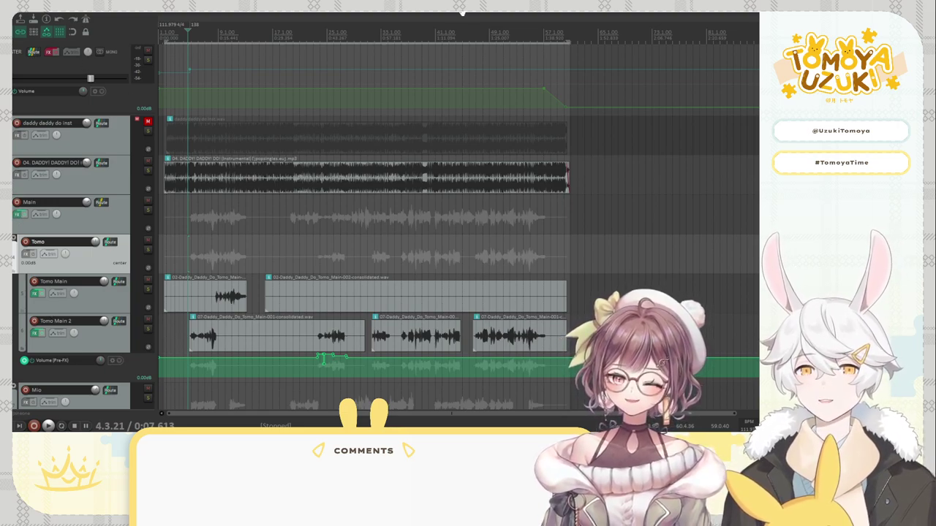
Go through RX 9 De-plosive, spiff and Pro-Q 3 in the Tomo Main effects chain, repositioning the effects window
{"action": "scroll", "coordinate": [33, 258], "scroll_direction": "down", "scroll_amount": 2}
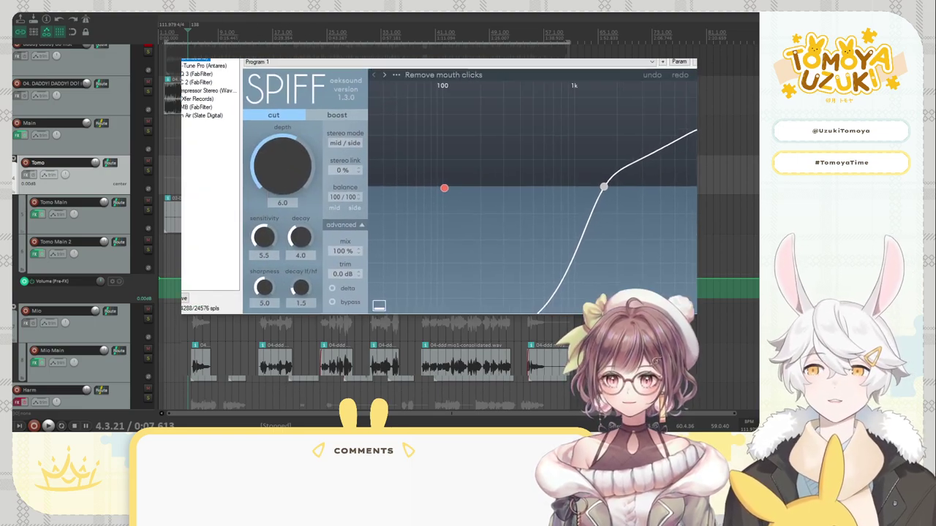
{"action": "left_click", "coordinate": [230, 86]}
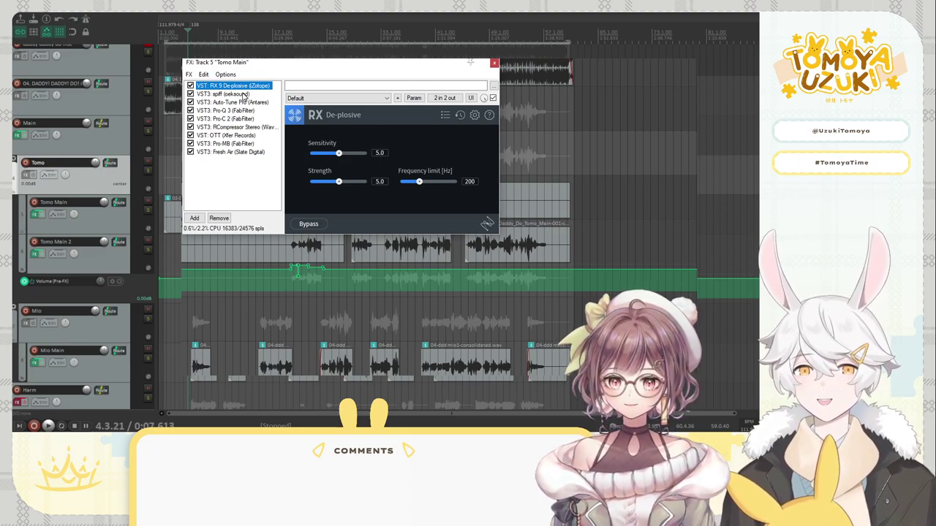
{"action": "left_click", "coordinate": [244, 94]}
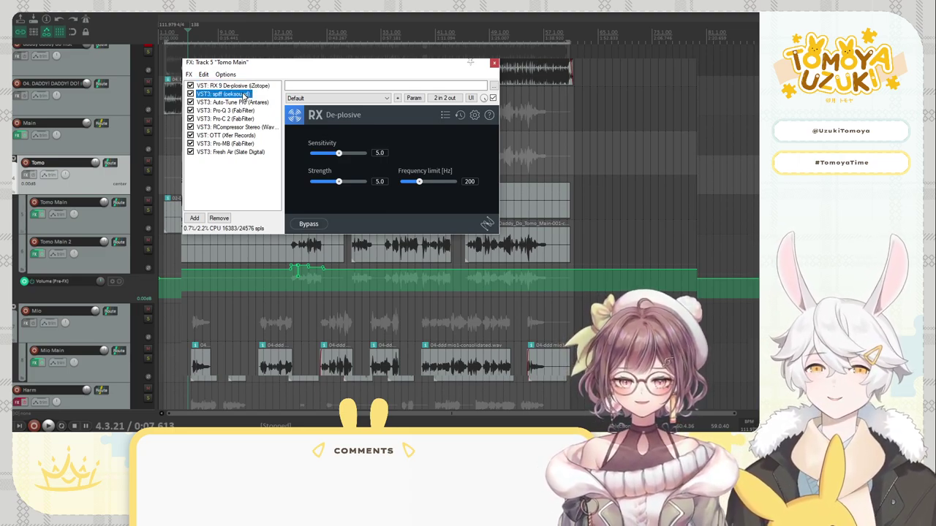
{"action": "left_click_drag", "start_coordinate": [282, 73], "coordinate": [91, 61]}
{"action": "left_click_drag", "start_coordinate": [139, 93], "coordinate": [113, 79]}
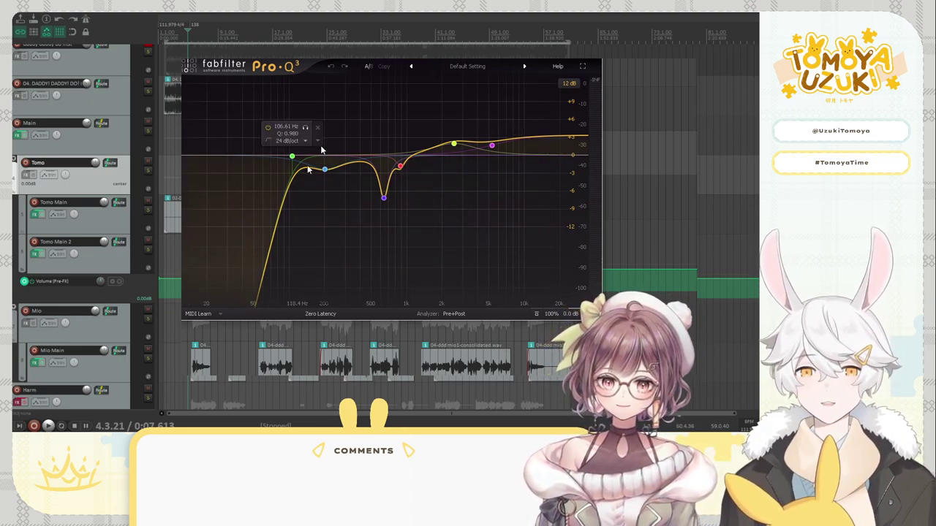
{"action": "left_click_drag", "start_coordinate": [304, 60], "coordinate": [382, 57]}
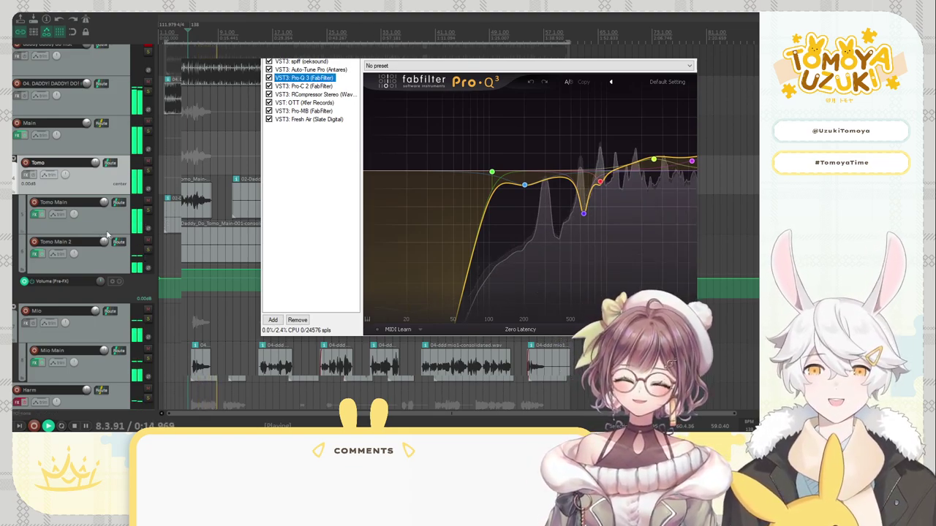
Play the mix with Pro-Q 3 in view and audition its 5333 Hz high-shelf band in isolation before stopping
{"action": "left_click", "coordinate": [307, 253]}
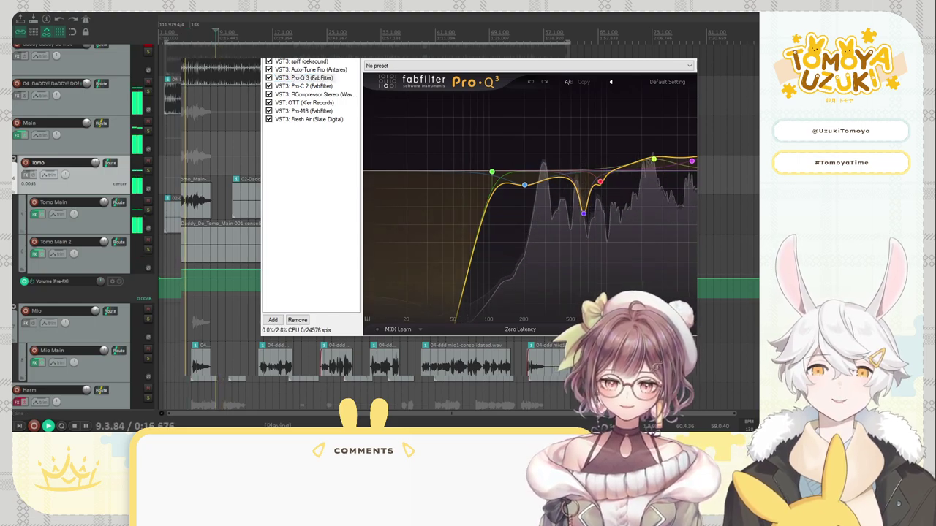
{"action": "left_click", "coordinate": [459, 226]}
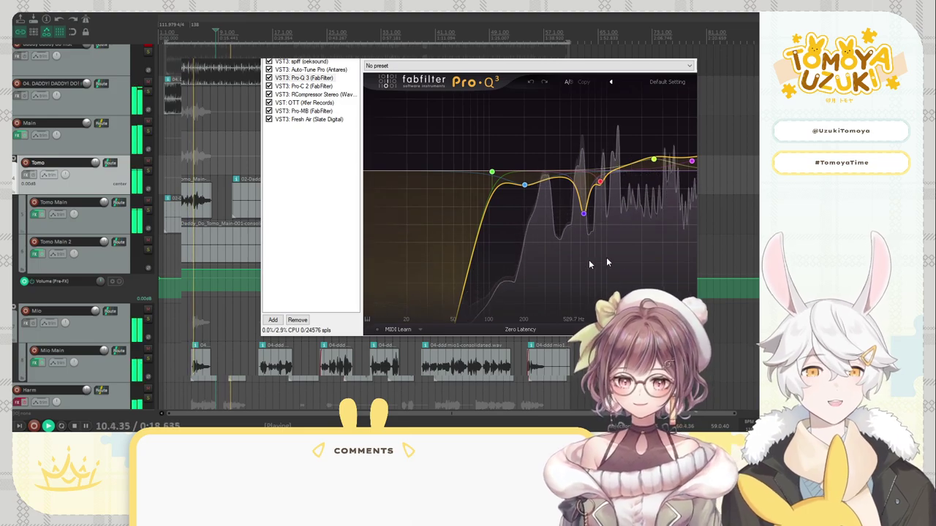
{"action": "mouse_move", "coordinate": [669, 179]}
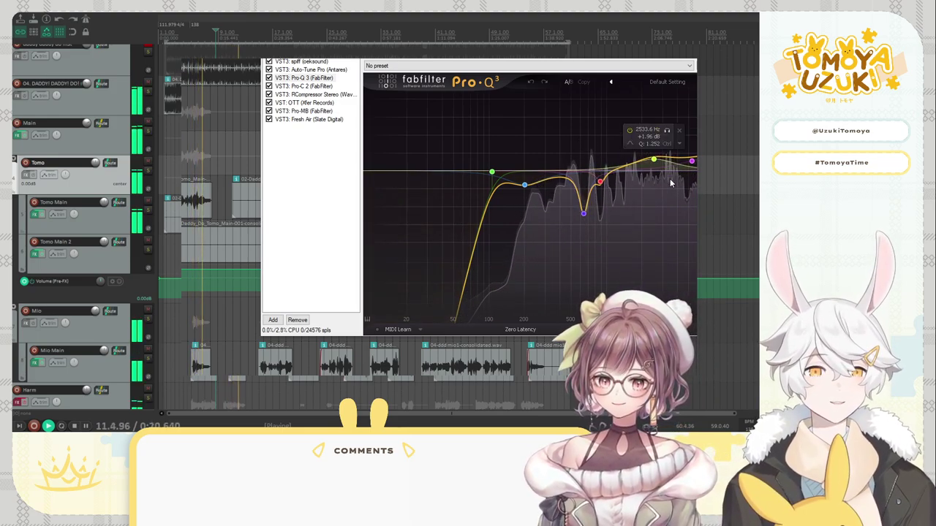
{"action": "key", "text": "space"}
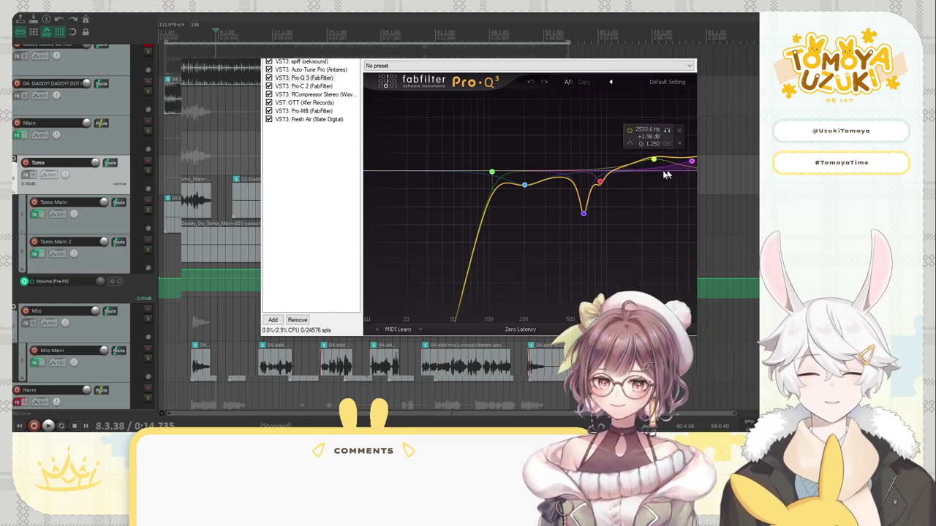
{"action": "mouse_move", "coordinate": [659, 150]}
{"action": "key", "text": "space"}
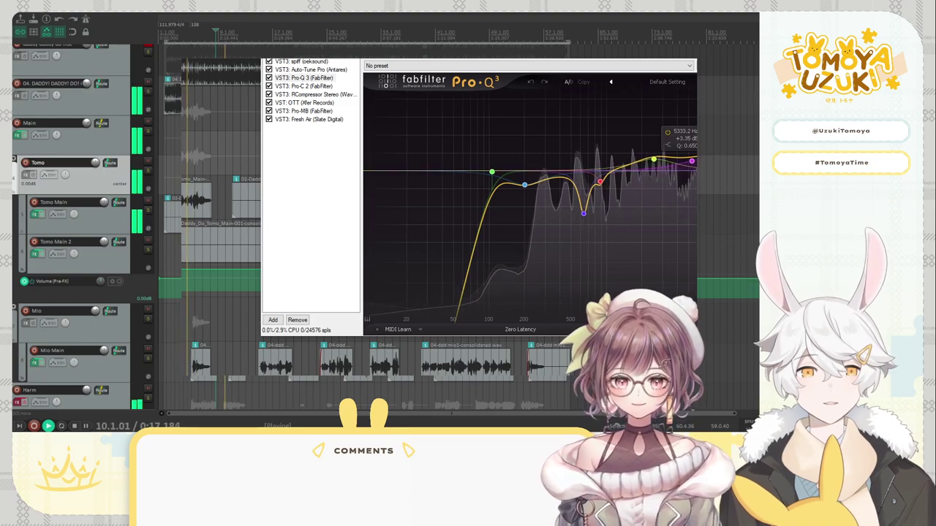
{"action": "left_click", "coordinate": [692, 160]}
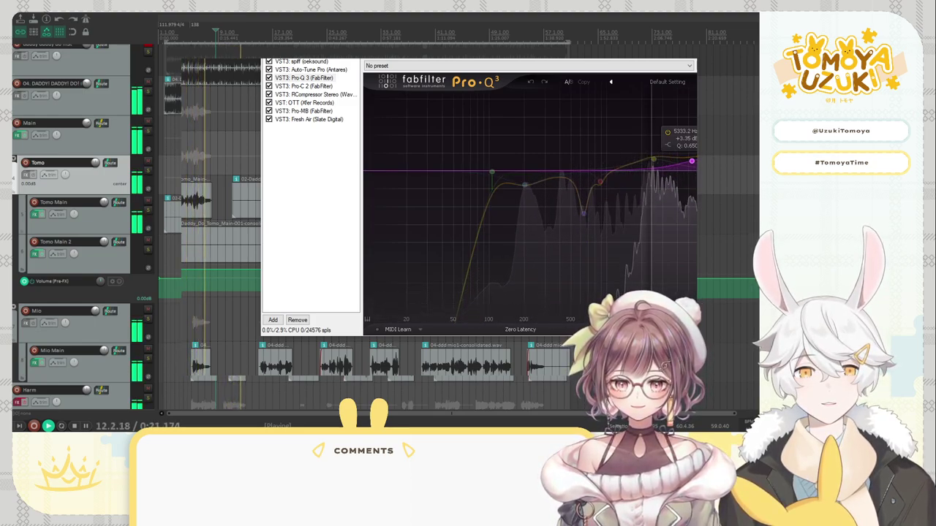
{"action": "key", "text": "space"}
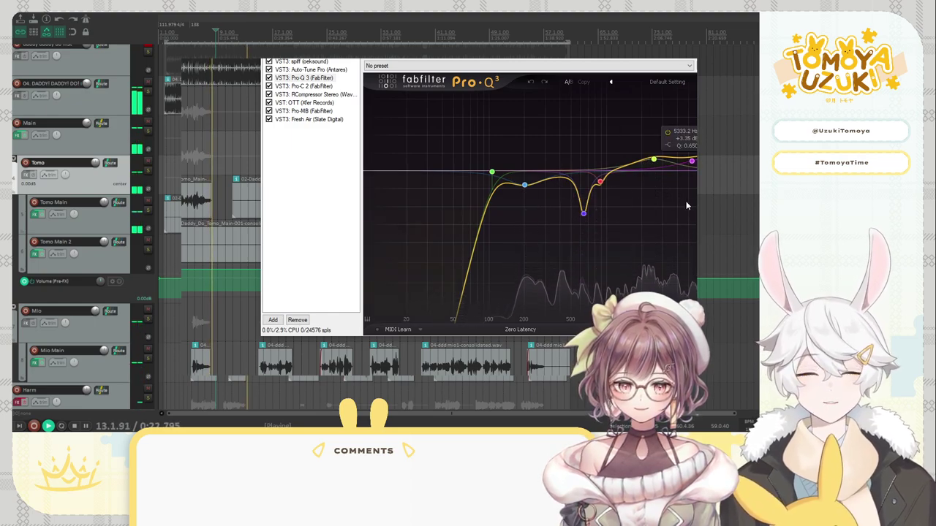
Solo the Tomo Main track and audition the 641 Hz cut in Pro-Q 3 during playback
{"action": "mouse_move", "coordinate": [585, 223]}
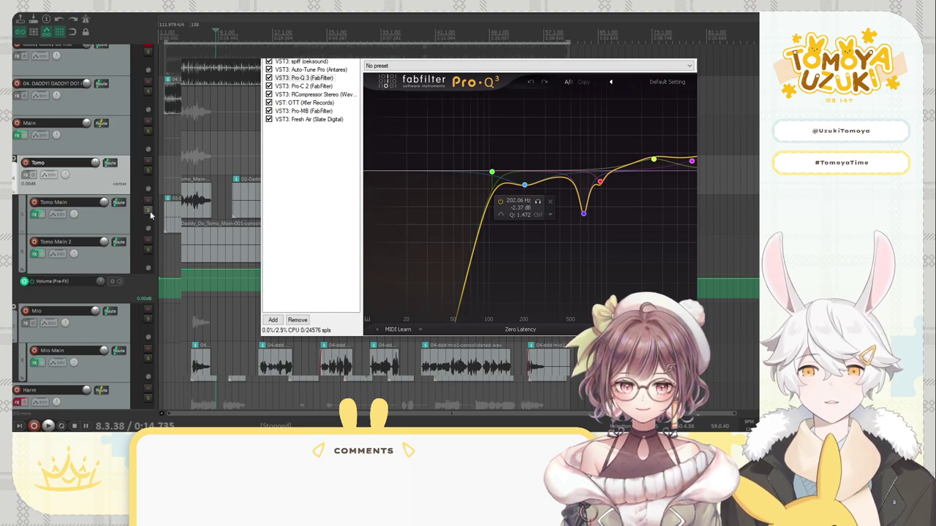
{"action": "left_click", "coordinate": [150, 213]}
{"action": "key", "text": "space"}
{"action": "left_click", "coordinate": [597, 230]}
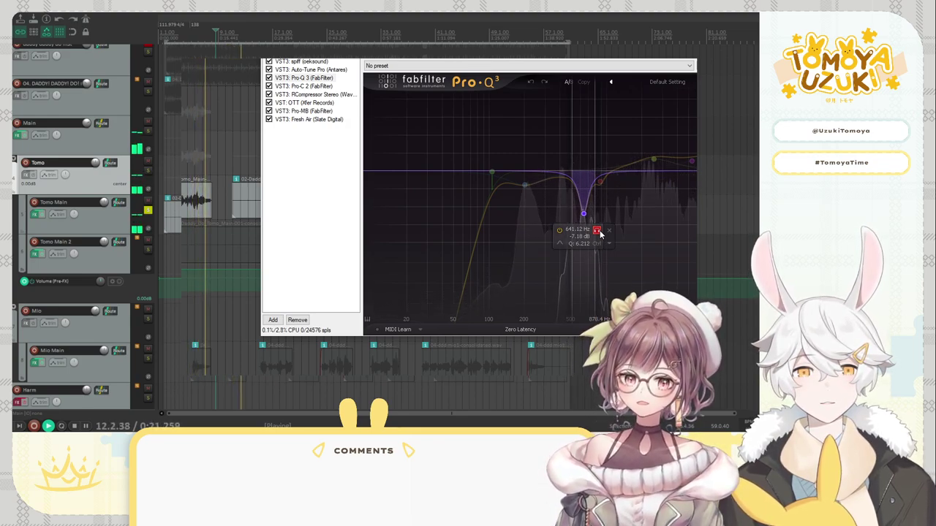
{"action": "left_click", "coordinate": [597, 230]}
{"action": "key", "text": "space"}
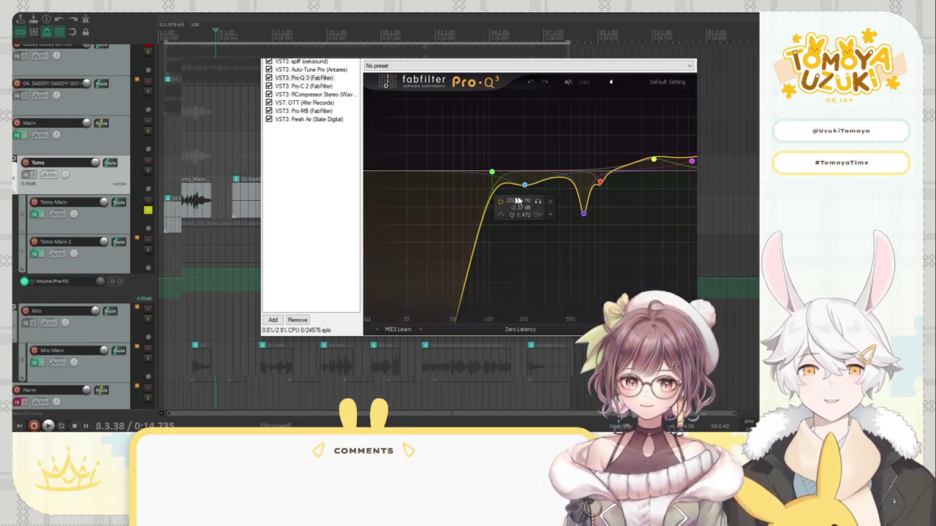
Audition the 202 Hz cut in isolation and compare Tomo Main with Pro-Q 3 bypassed and active
{"action": "mouse_move", "coordinate": [526, 188]}
{"action": "key", "text": "space"}
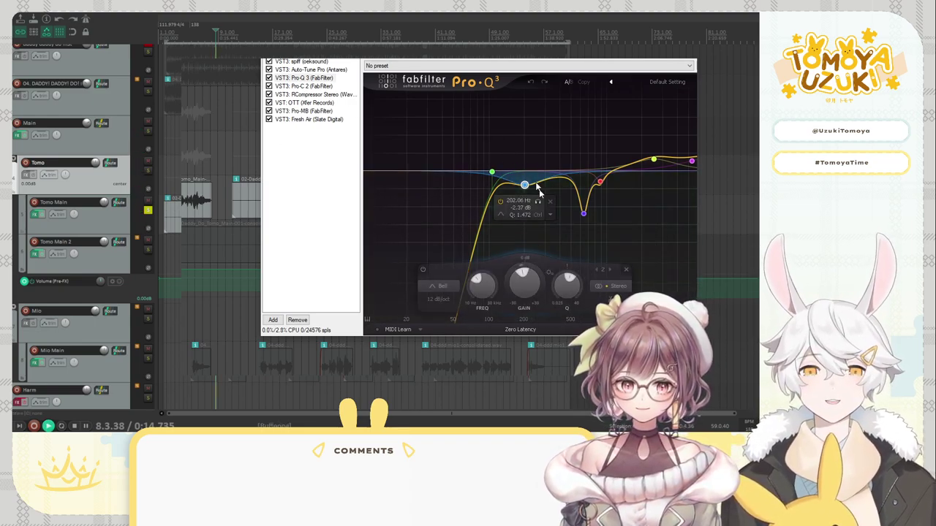
{"action": "left_click", "coordinate": [538, 203]}
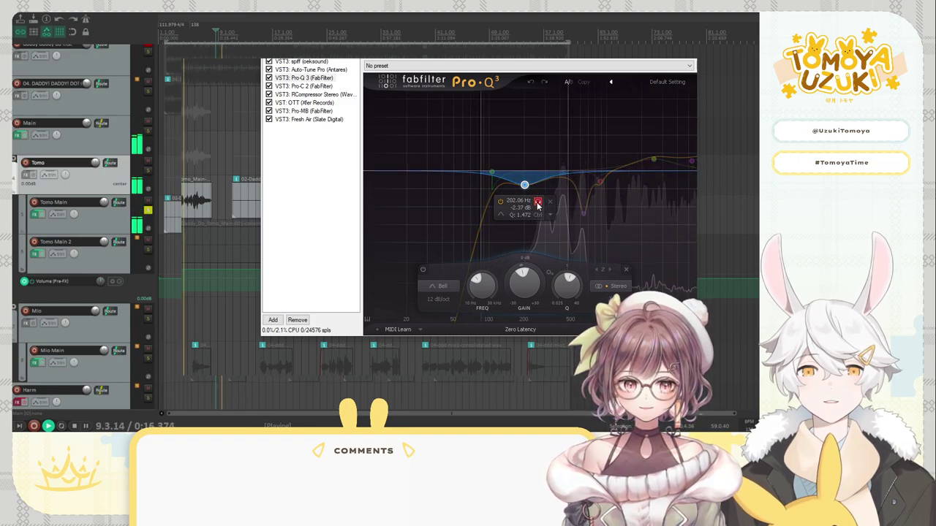
{"action": "left_click", "coordinate": [269, 78]}
{"action": "key", "text": "space"}
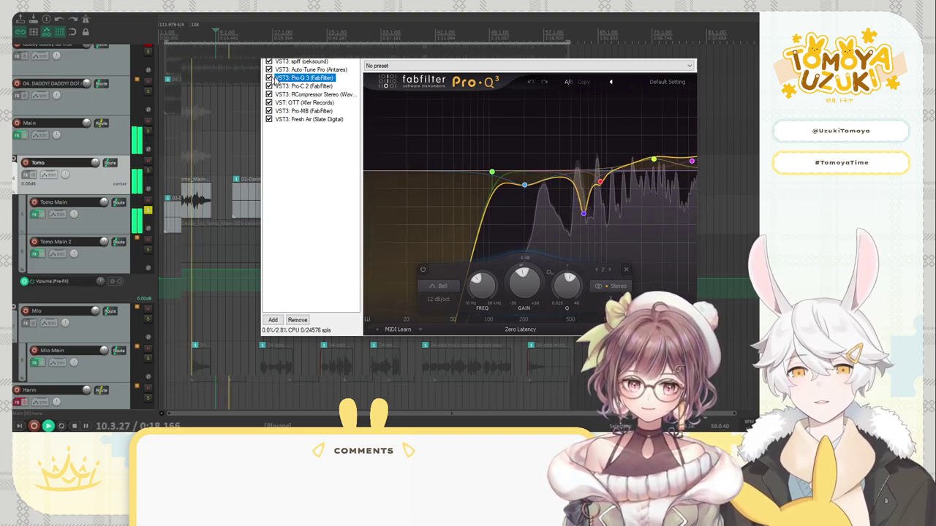
Open Pro-C 2 and RCompressor Stereo in the Tomo Main chain and listen to the soloed vocal through them
{"action": "left_click", "coordinate": [300, 86]}
{"action": "key", "text": "space"}
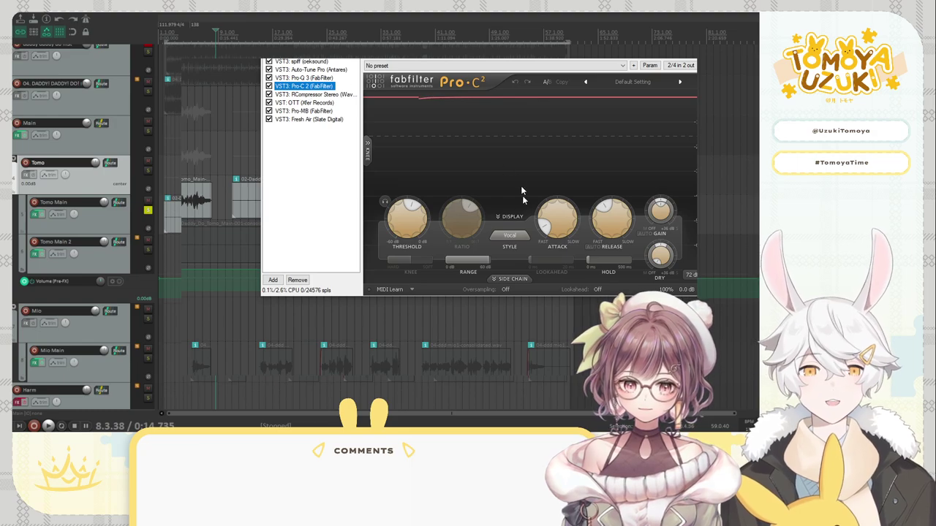
{"action": "key", "text": "space"}
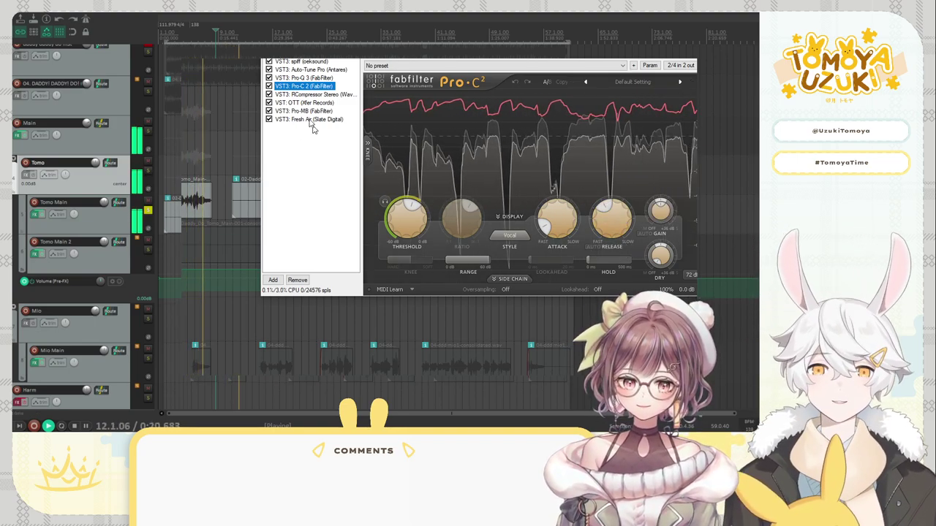
{"action": "left_click", "coordinate": [332, 94]}
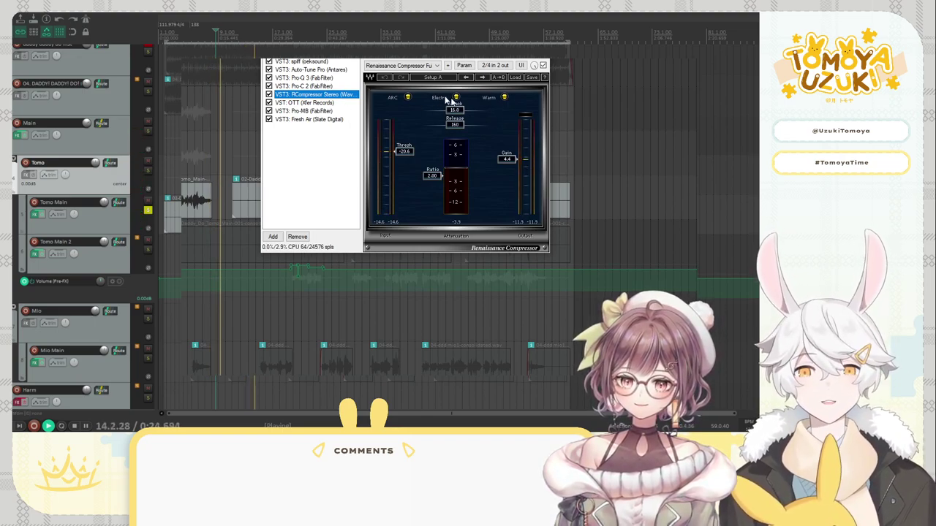
{"action": "key", "text": "space"}
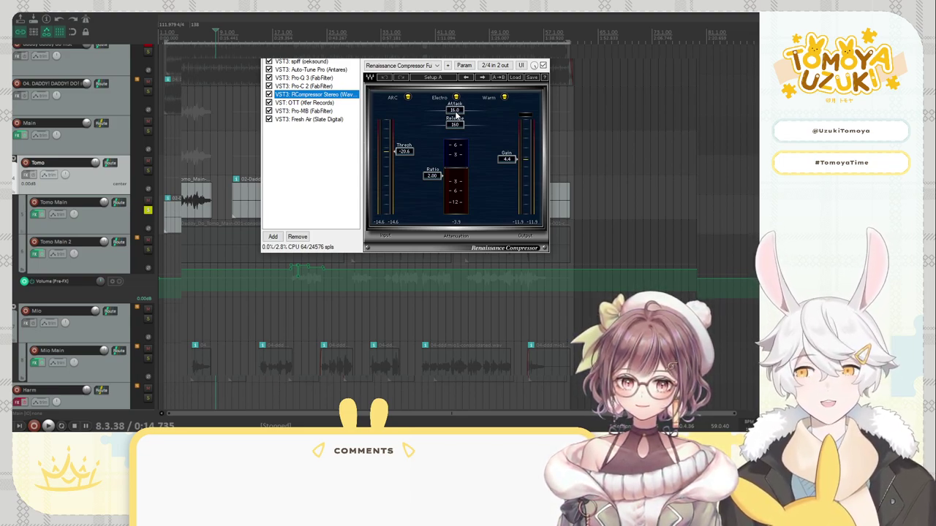
Play the soloed Tomo Main vocal through RCompressor Stereo and audition OTT in the same chain
{"action": "key", "text": "space"}
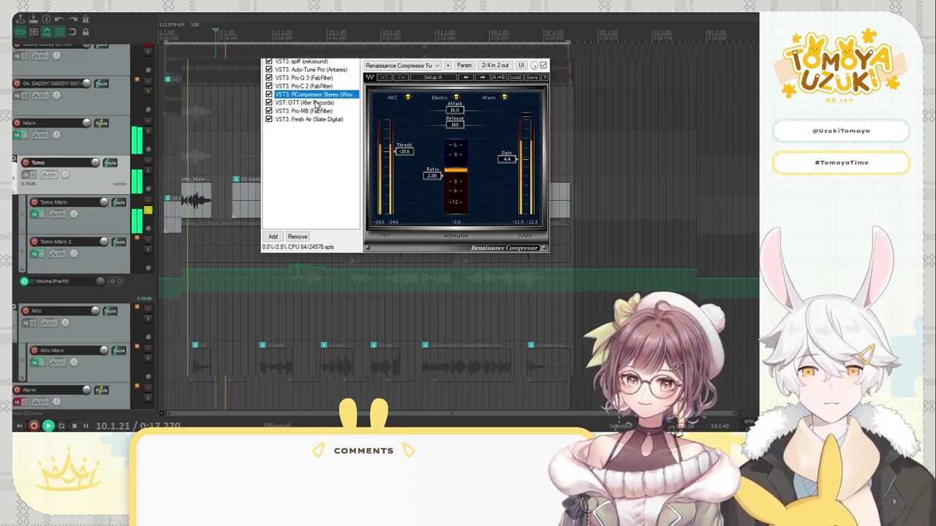
{"action": "key", "text": "space"}
{"action": "left_click", "coordinate": [317, 103]}
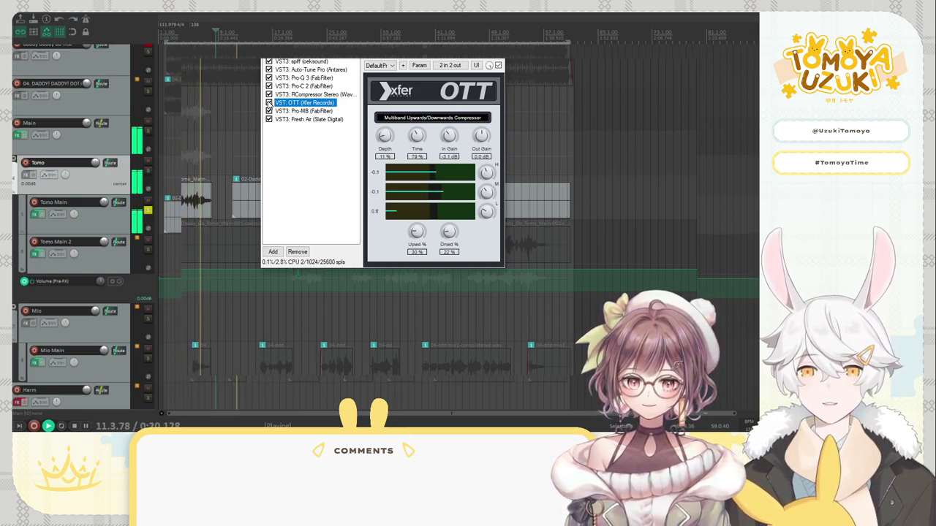
{"action": "key", "text": "space"}
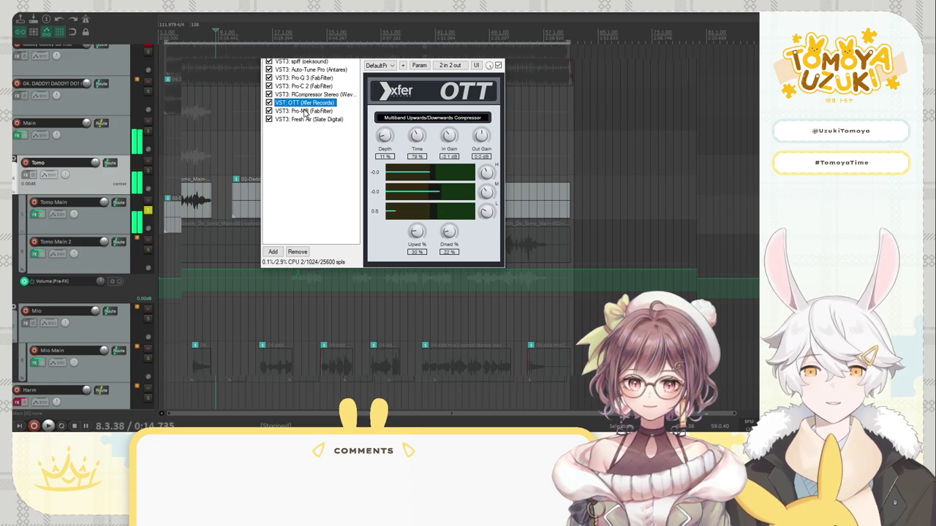
Open Pro-MB in the Tomo Main chain and listen to its multiband compression on the vocal
{"action": "left_click", "coordinate": [304, 111]}
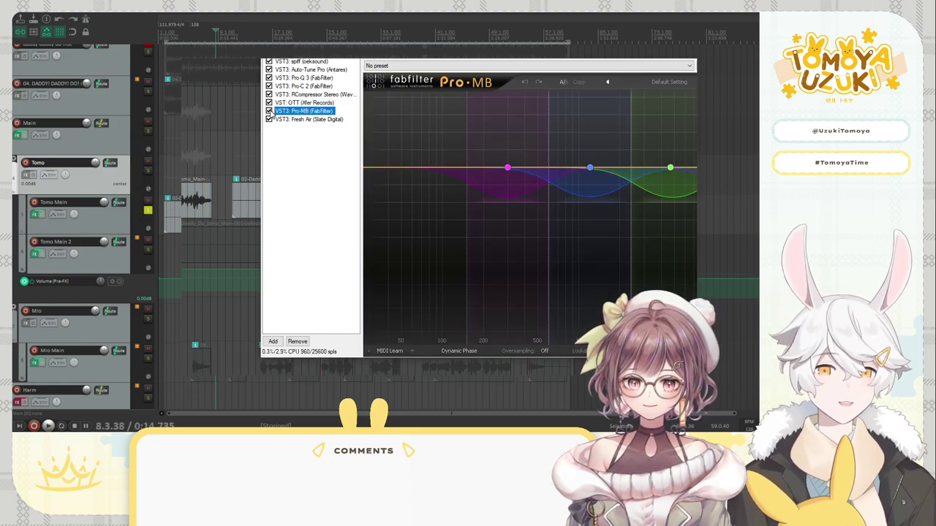
{"action": "key", "text": "space"}
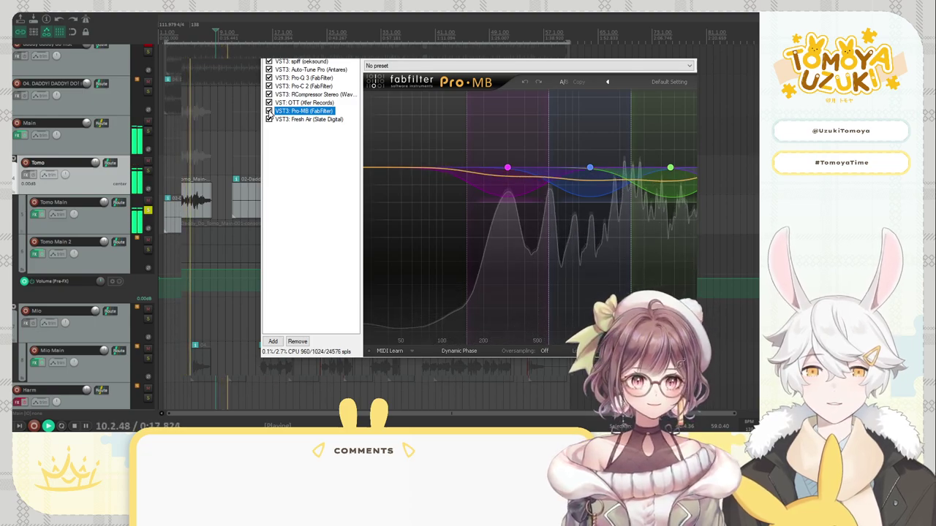
{"action": "key", "text": "space"}
Compare the Tomo Main vocal with Fresh Air bypassed and active, stop playback and close the effects chain
{"action": "left_click", "coordinate": [272, 120]}
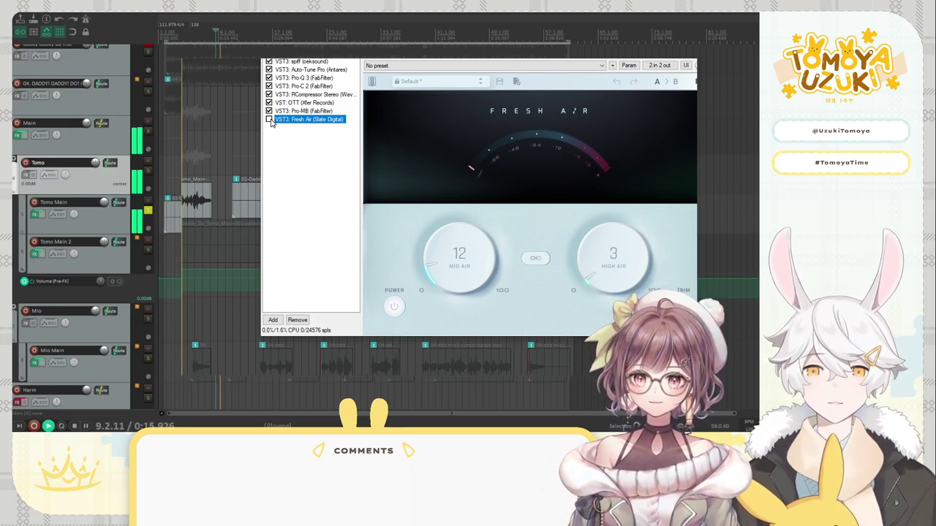
{"action": "left_click", "coordinate": [269, 120]}
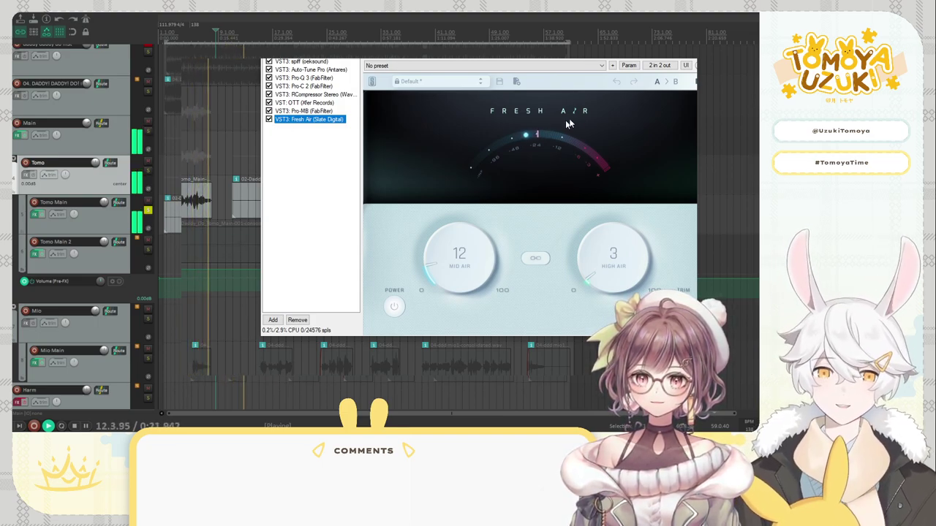
{"action": "key", "text": "space"}
{"action": "key", "text": "Escape"}
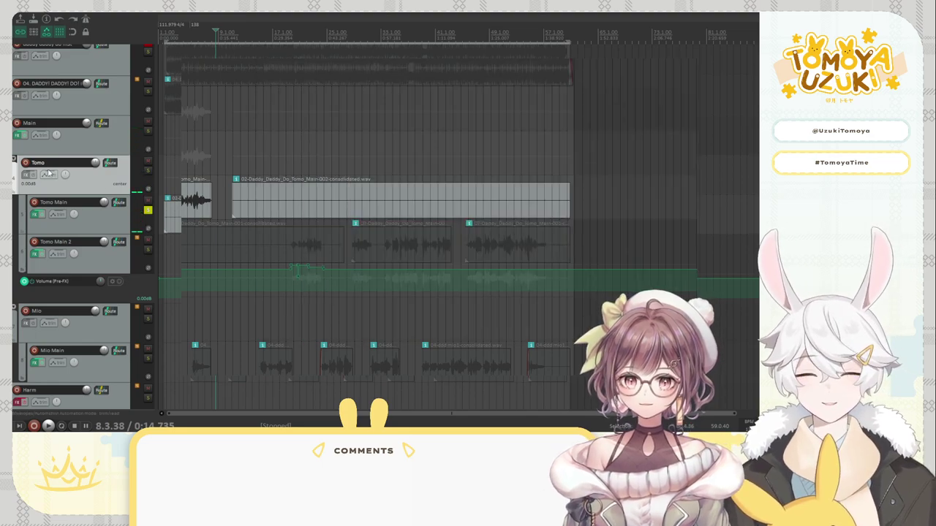
Open the Main bus effects at Doubler, move the solo from Tomo Main to Main, and play from about 1:10
{"action": "left_click", "coordinate": [16, 136]}
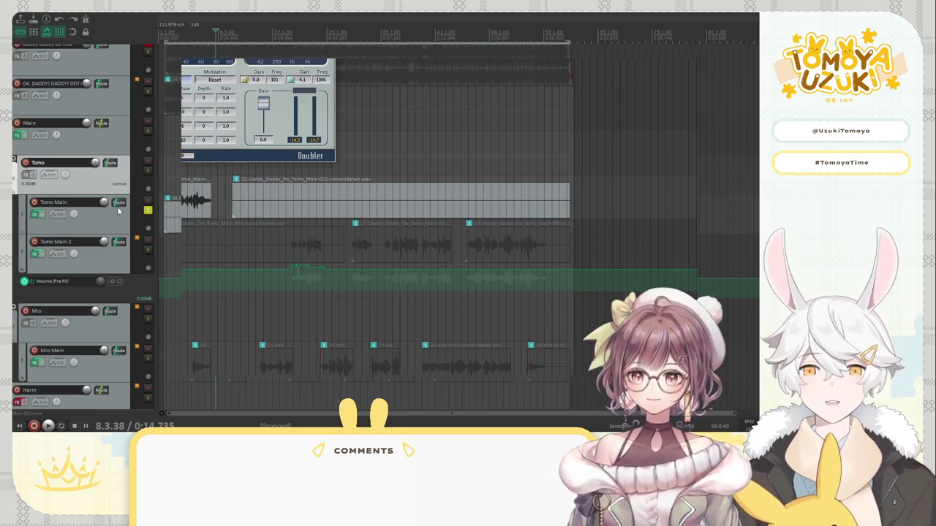
{"action": "left_click", "coordinate": [147, 210]}
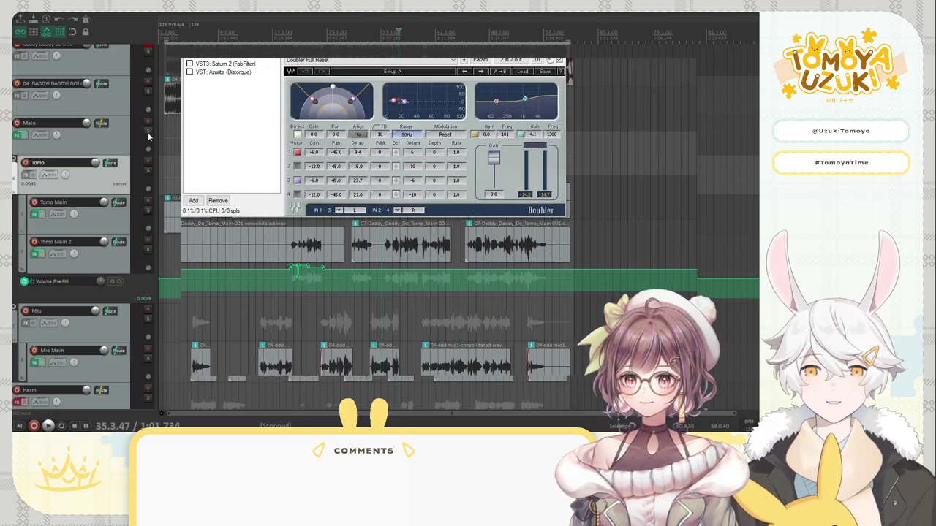
{"action": "left_click", "coordinate": [424, 323]}
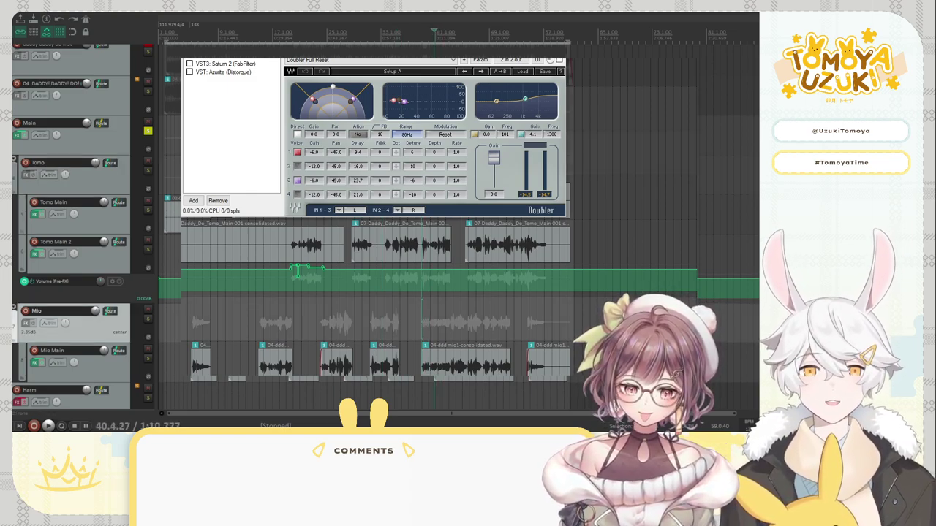
{"action": "key", "text": "space"}
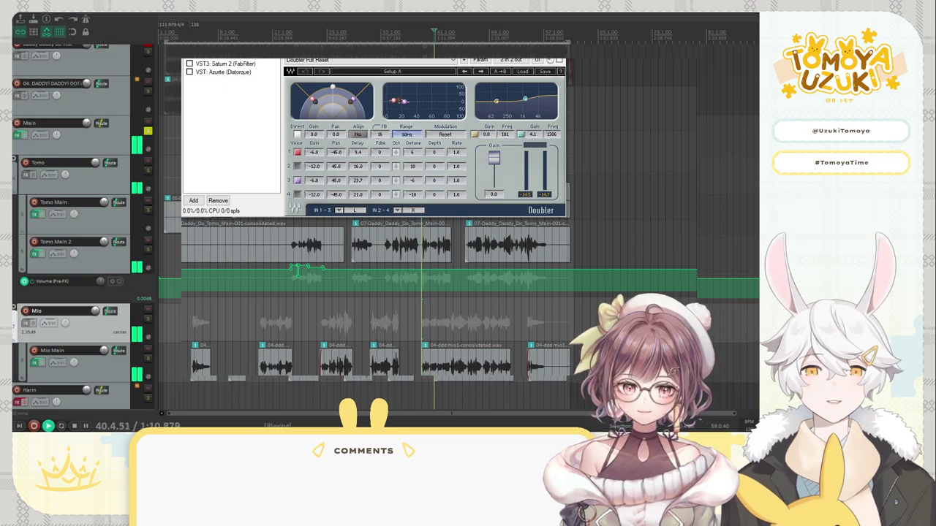
Enable Saturn 2 and Azurite in the Main bus chain, listen to the vocals through them and close the chain
{"action": "left_click", "coordinate": [196, 64]}
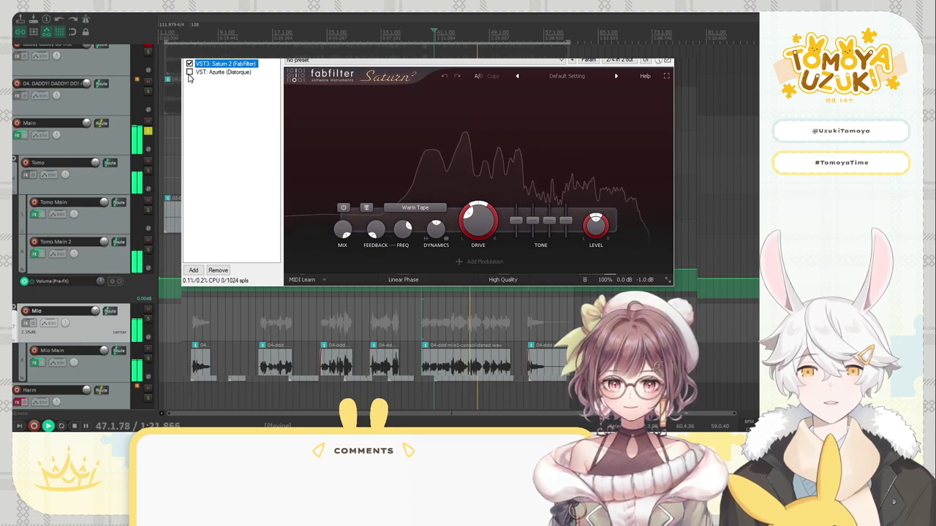
{"action": "left_click", "coordinate": [190, 72]}
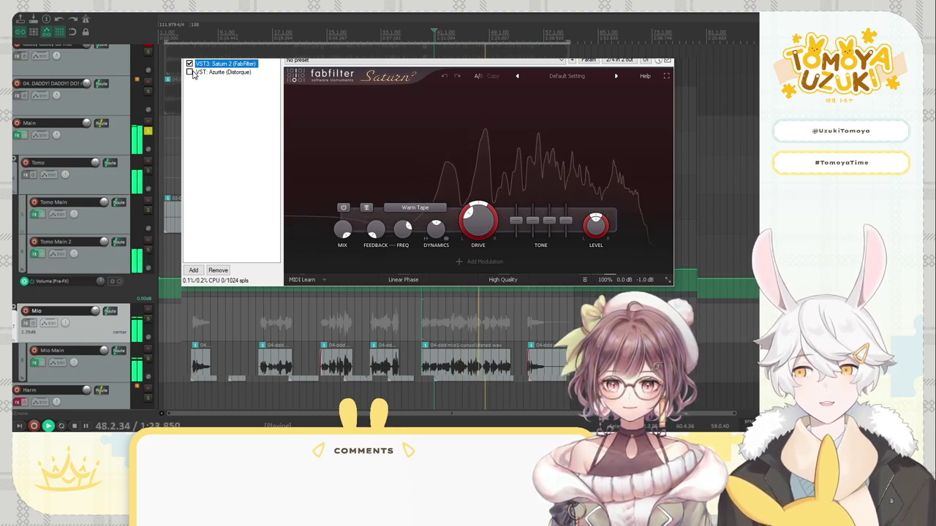
{"action": "left_click", "coordinate": [213, 73]}
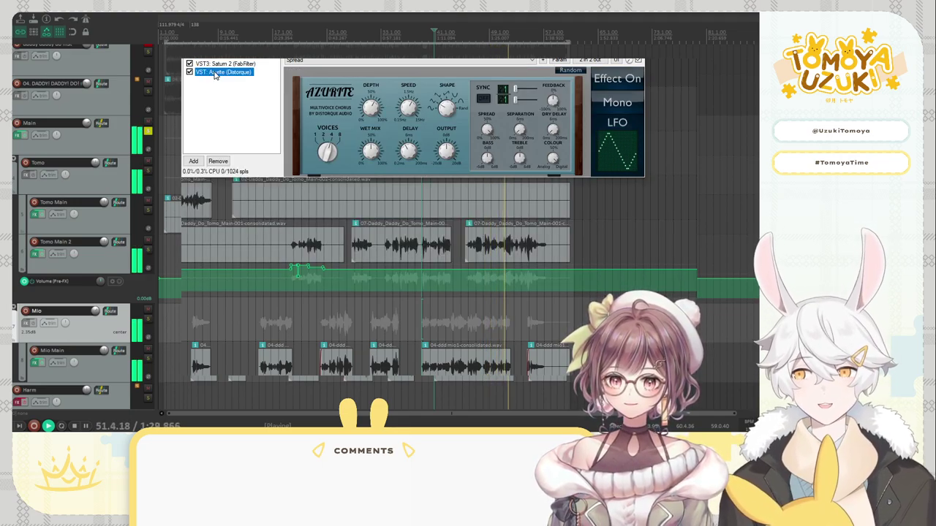
{"action": "left_click", "coordinate": [25, 138]}
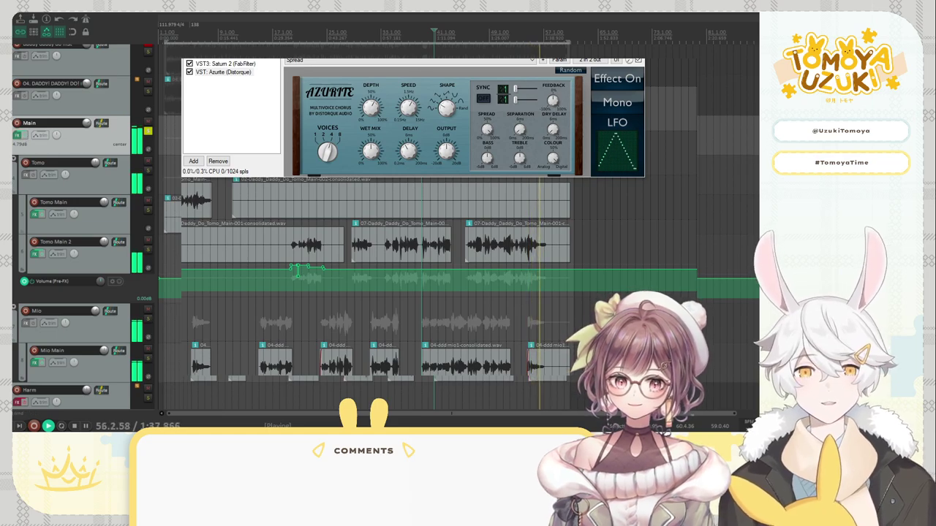
{"action": "key", "text": "Escape"}
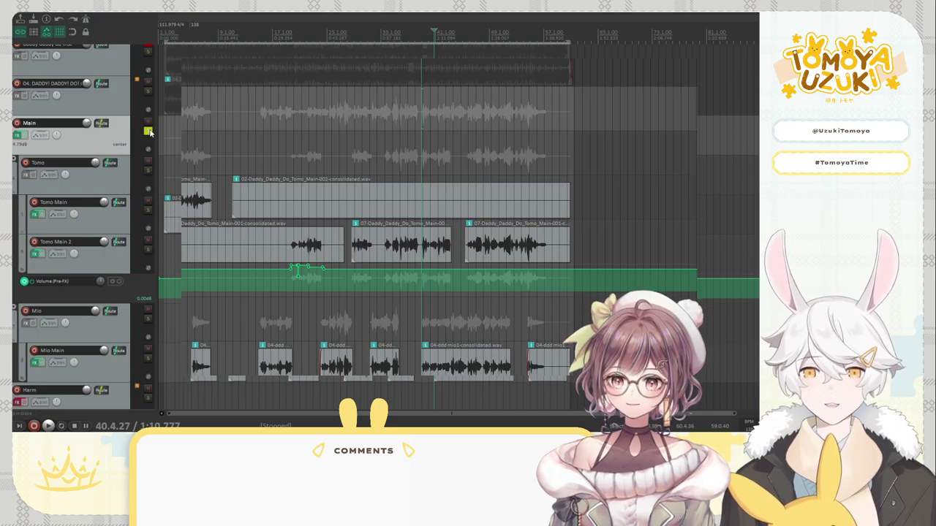
Unmute the Reverb + Delay bus, play the song and solo its ER track
{"action": "scroll", "coordinate": [122, 152], "scroll_direction": "down", "scroll_amount": 6}
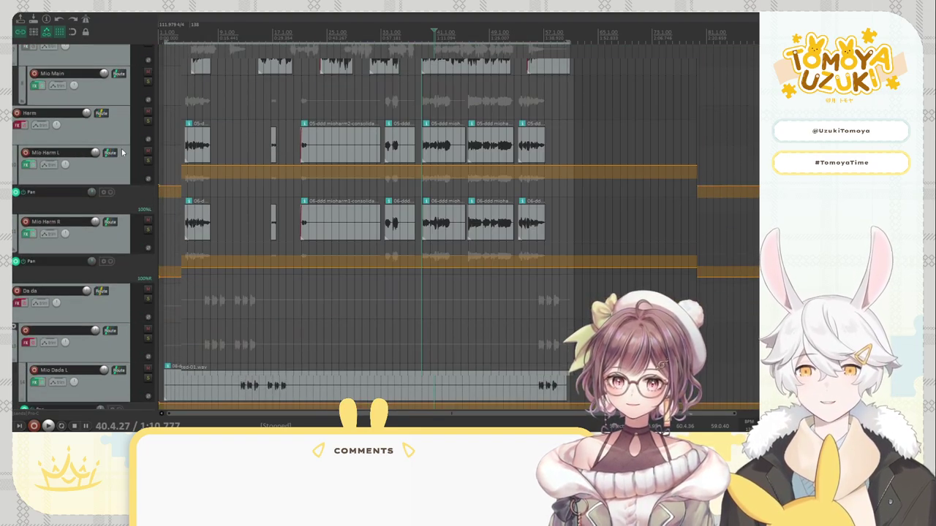
{"action": "scroll", "coordinate": [122, 155], "scroll_direction": "down", "scroll_amount": 8}
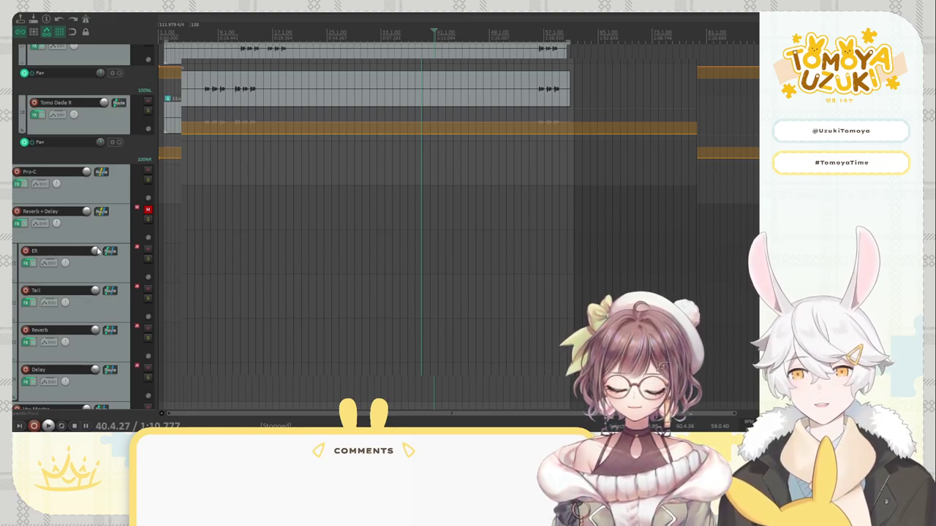
{"action": "scroll", "coordinate": [123, 221], "scroll_direction": "down", "scroll_amount": 2}
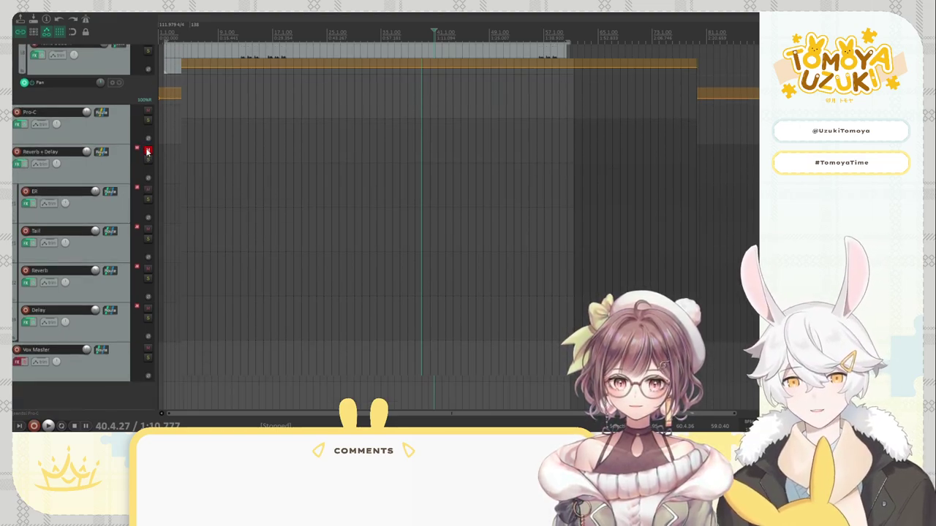
{"action": "scroll", "coordinate": [147, 268], "scroll_direction": "up", "scroll_amount": 4}
{"action": "key", "text": "space"}
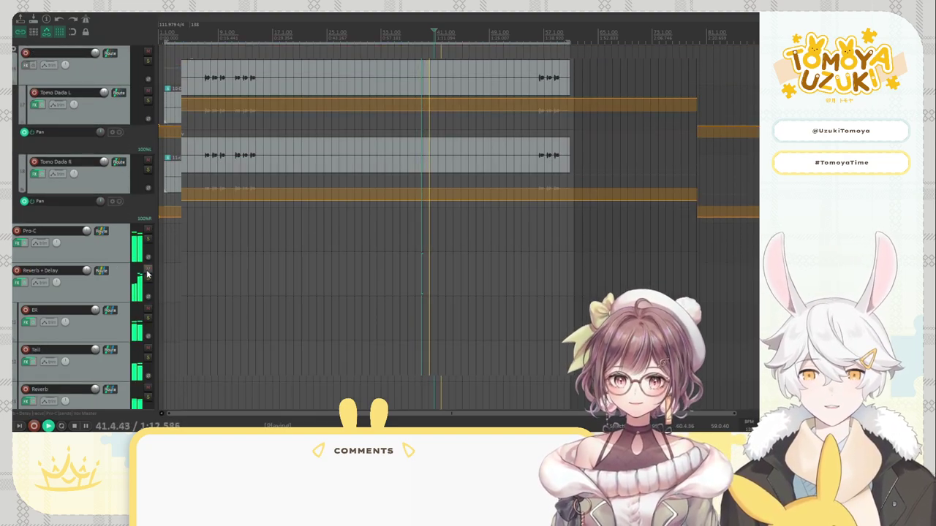
{"action": "scroll", "coordinate": [124, 291], "scroll_direction": "down", "scroll_amount": 3}
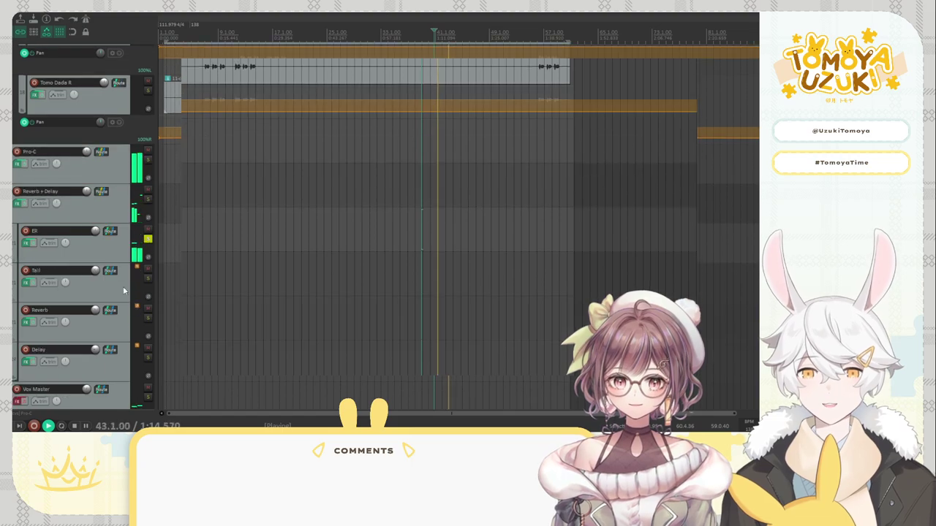
Add Tail and Reverb to the soloed tracks during playback and inspect their reverb plugins
{"action": "left_click", "coordinate": [26, 243]}
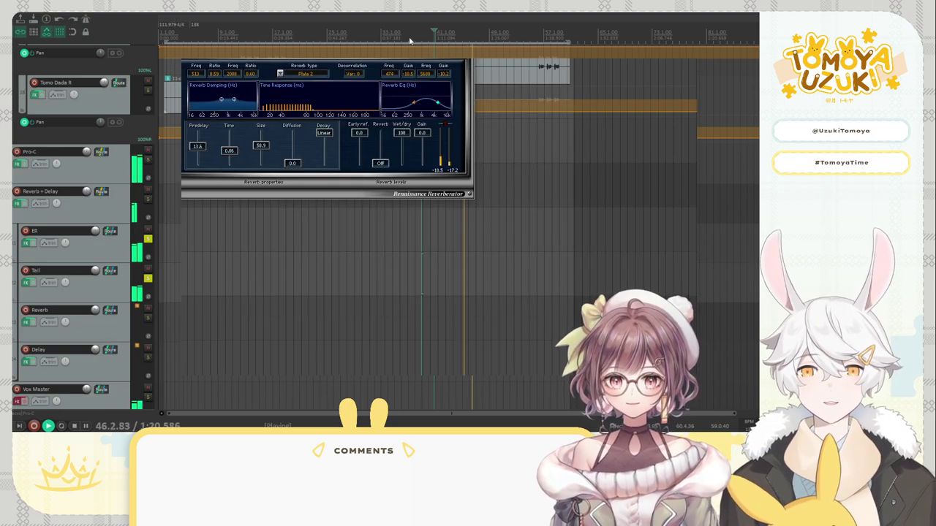
{"action": "left_click", "coordinate": [479, 41]}
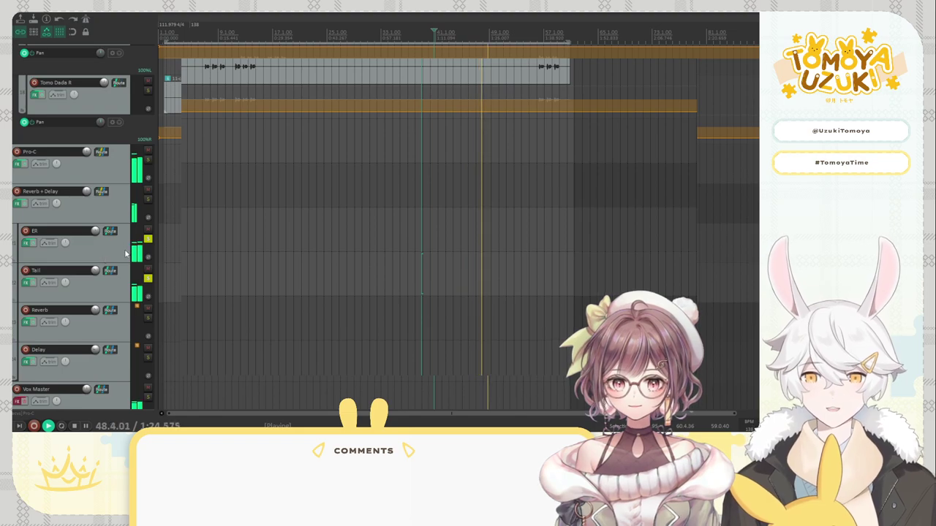
{"action": "left_click", "coordinate": [146, 320]}
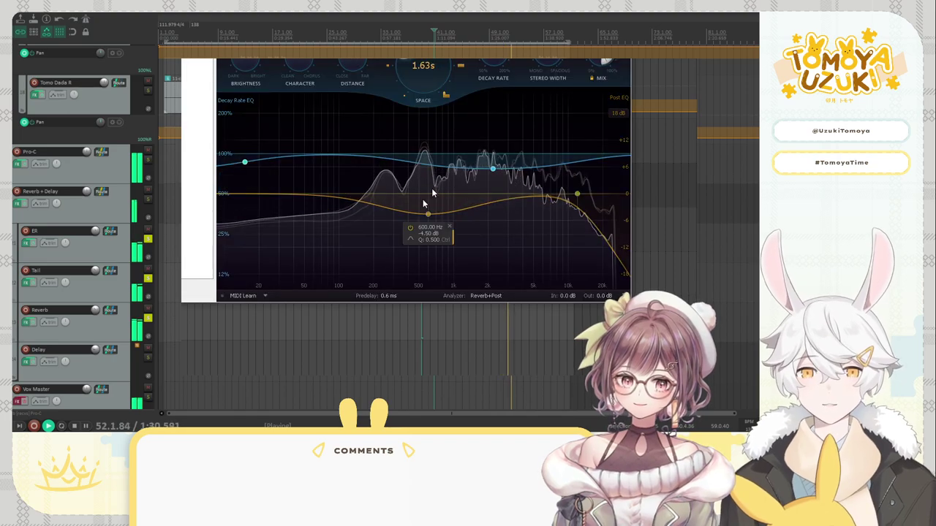
{"action": "left_click", "coordinate": [618, 16]}
Inspect the Delay track's EQ and delay plugin, audition it in isolation, clear the solo and close the plugin
{"action": "left_click", "coordinate": [147, 357]}
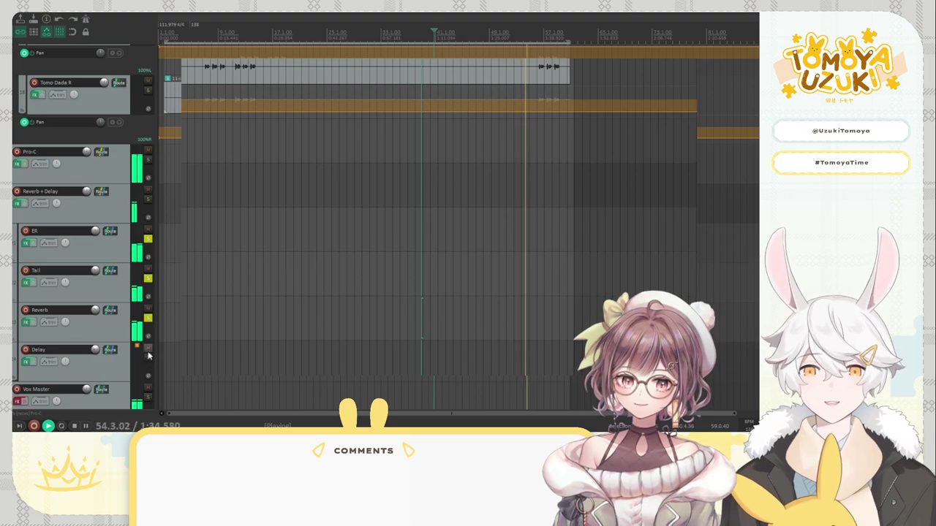
{"action": "left_click", "coordinate": [145, 319]}
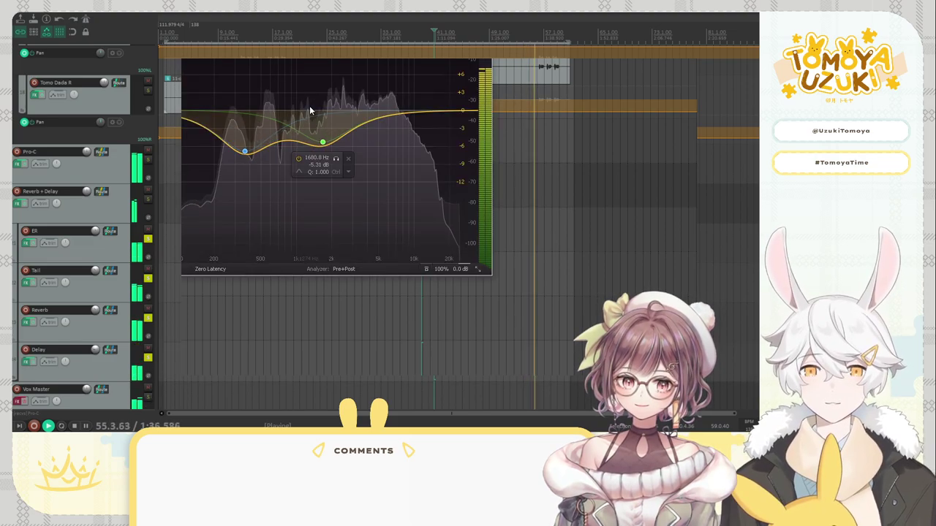
{"action": "key", "text": "space"}
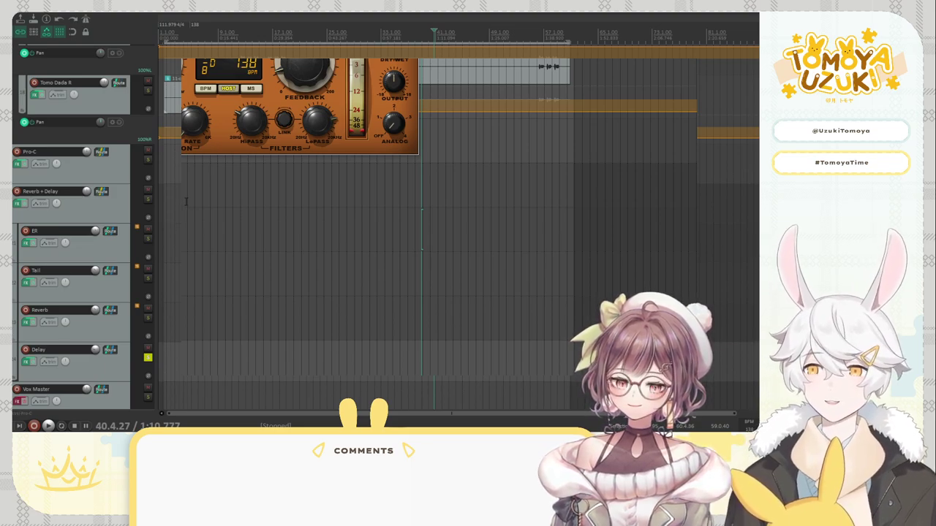
{"action": "key", "text": "space"}
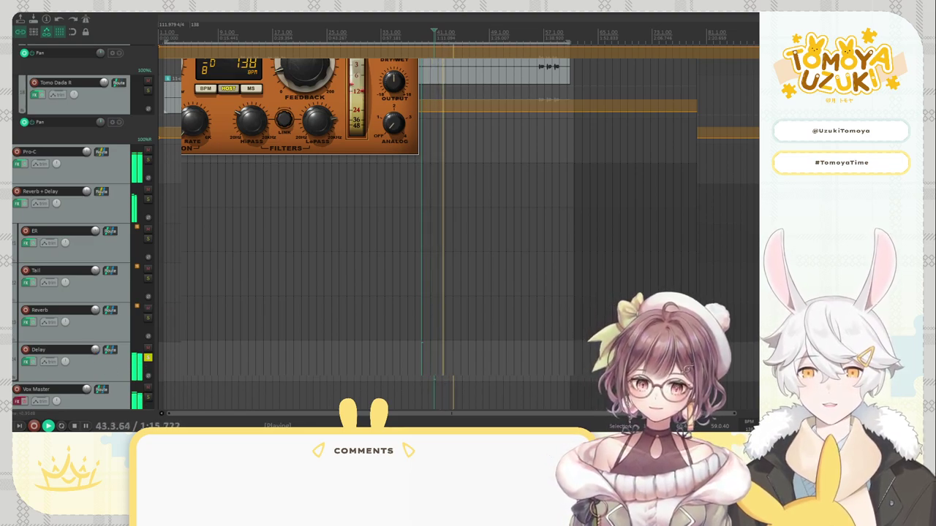
{"action": "left_click", "coordinate": [106, 370]}
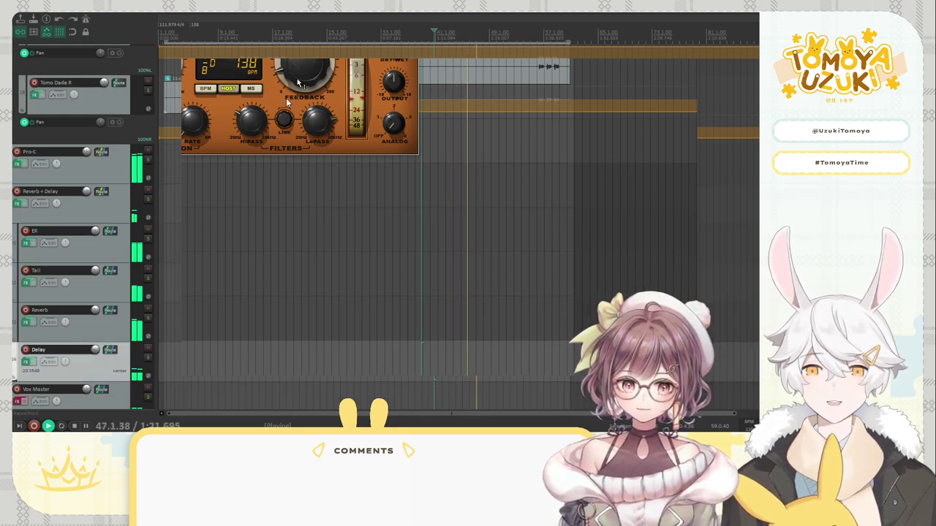
{"action": "key", "text": "Escape"}
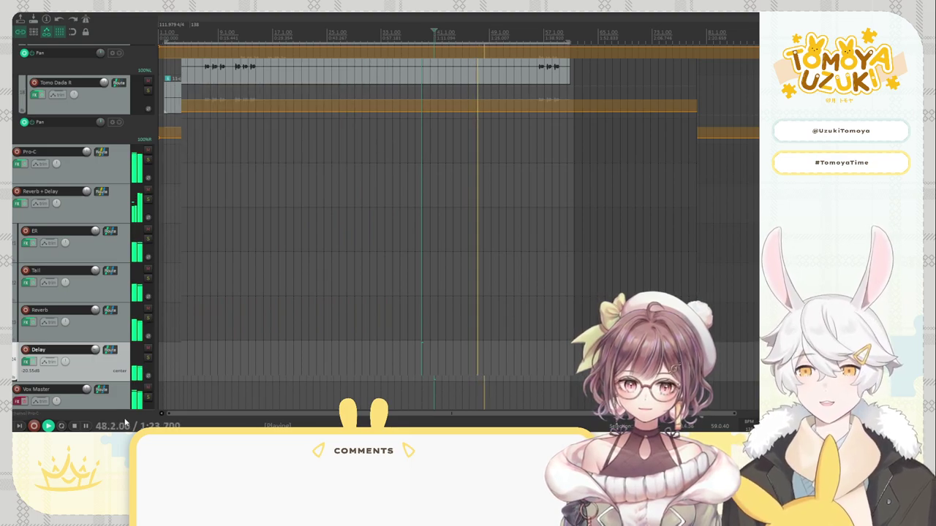
Enable the Vox Master effects and review its Ozone Dynamic EQ and DeEsser plugins
{"action": "scroll", "coordinate": [117, 371], "scroll_direction": "down", "scroll_amount": 1}
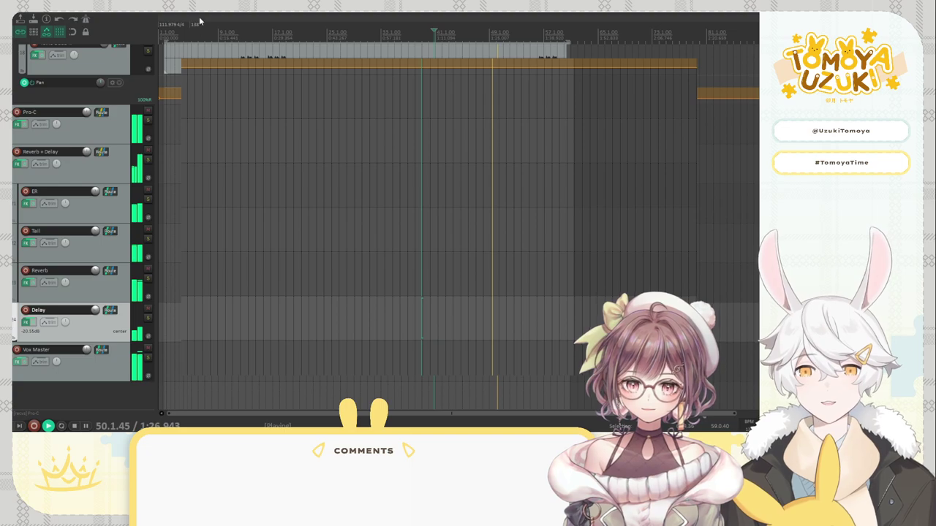
{"action": "key", "text": "f"}
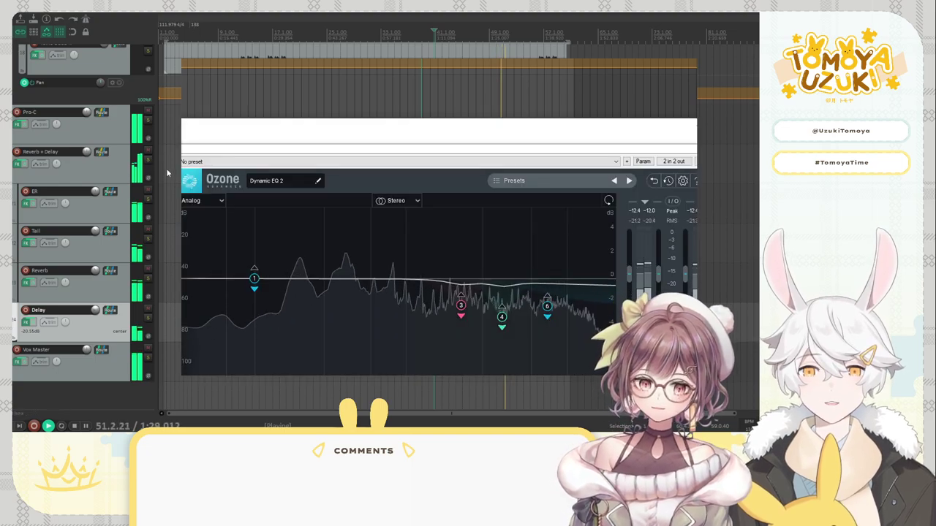
{"action": "key", "text": "space"}
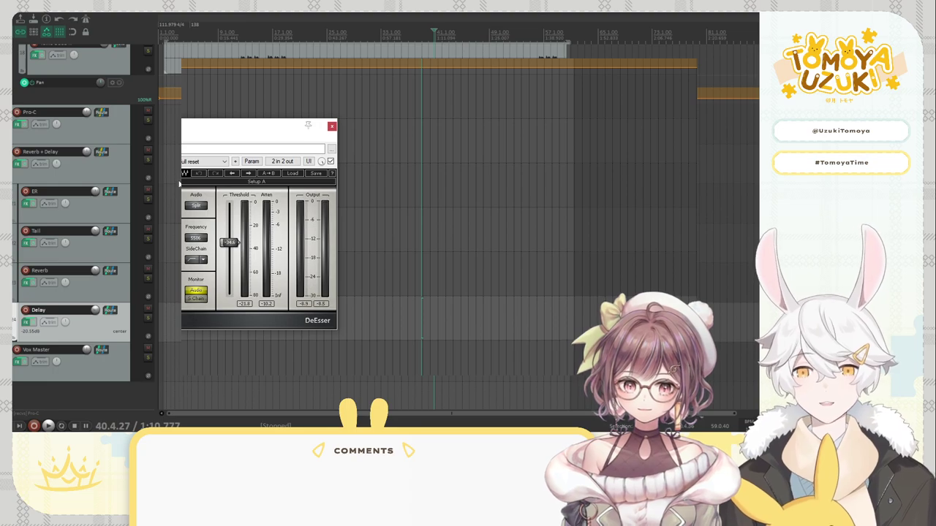
{"action": "left_click", "coordinate": [179, 179]}
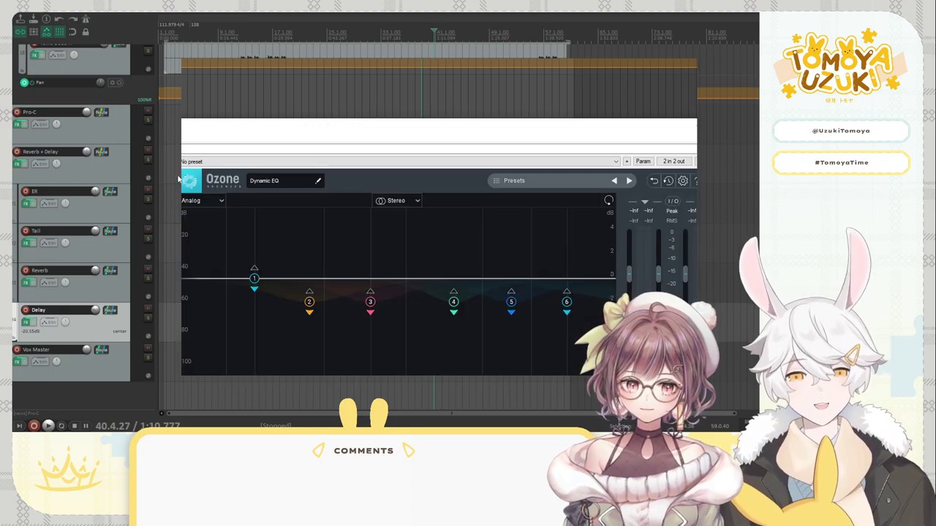
Play the song while reviewing Vox Master's soothe2, Fresh Air, Pro-Q 3 and Match EQ plugins, and close the plugin window
{"action": "key", "text": "space"}
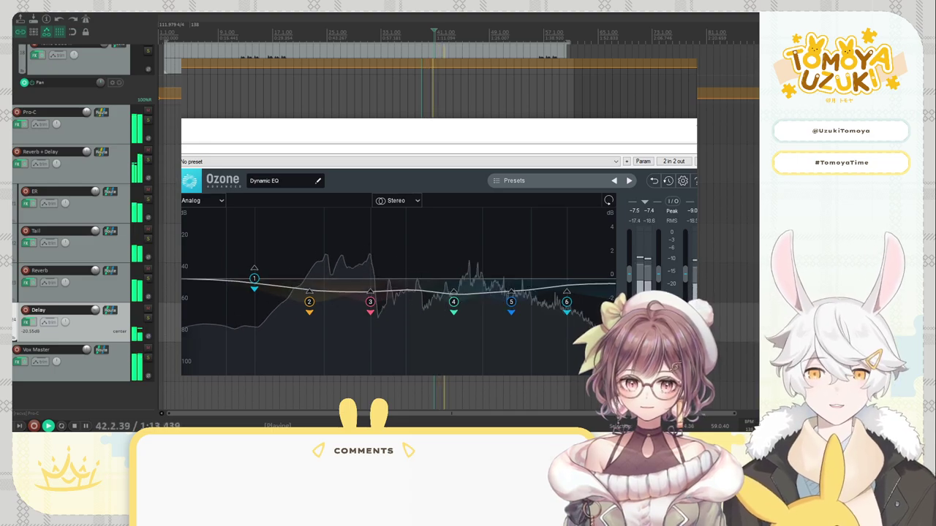
{"action": "key", "text": "Down"}
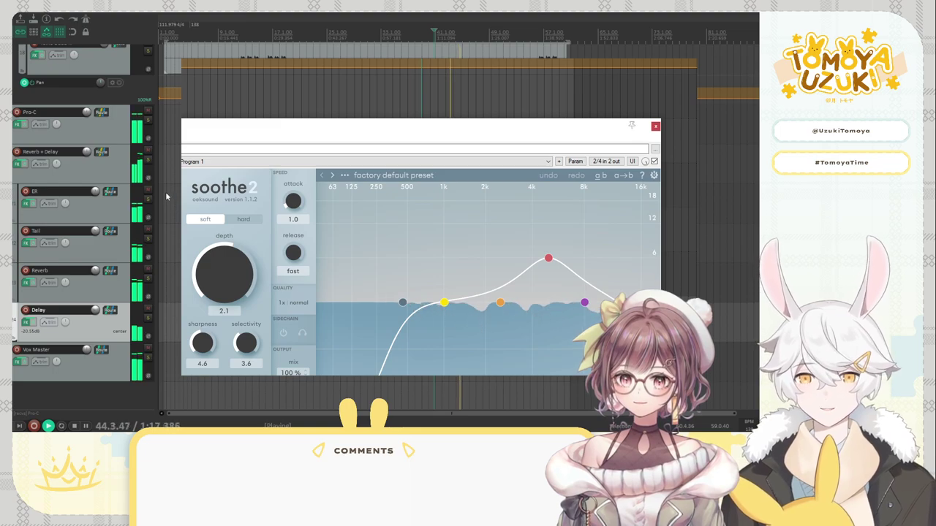
{"action": "key", "text": "Down"}
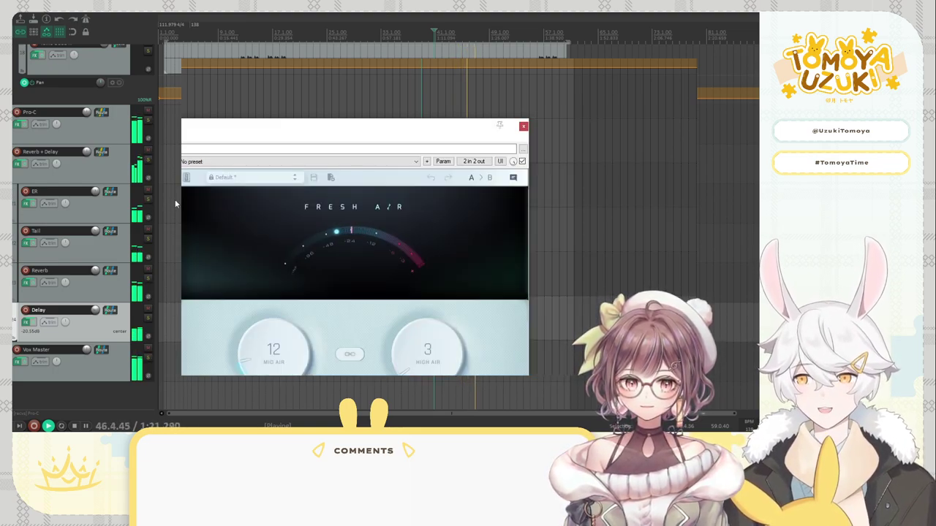
{"action": "key", "text": "Down"}
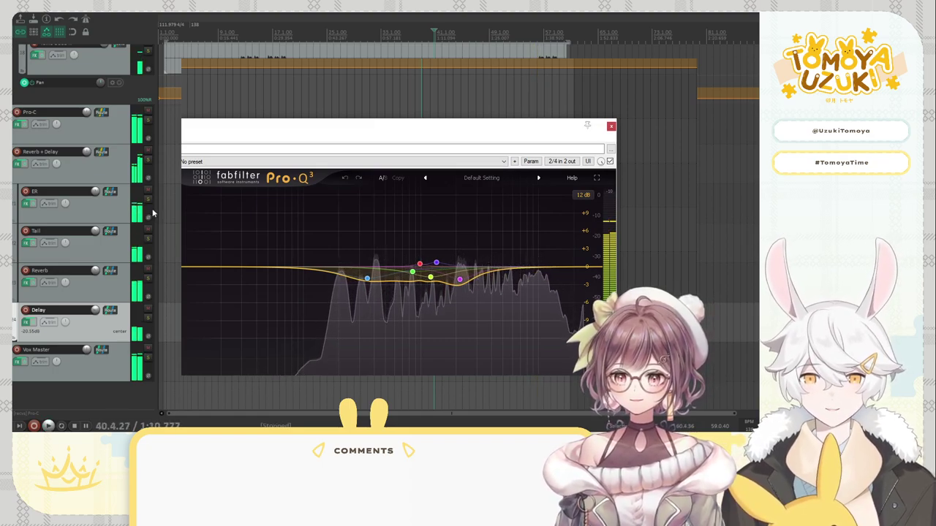
{"action": "key", "text": "space"}
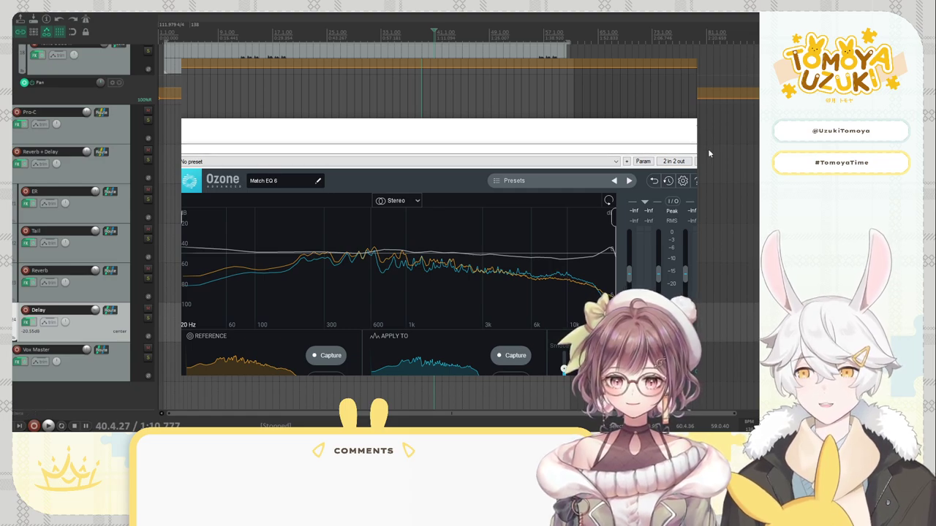
{"action": "left_click", "coordinate": [686, 126]}
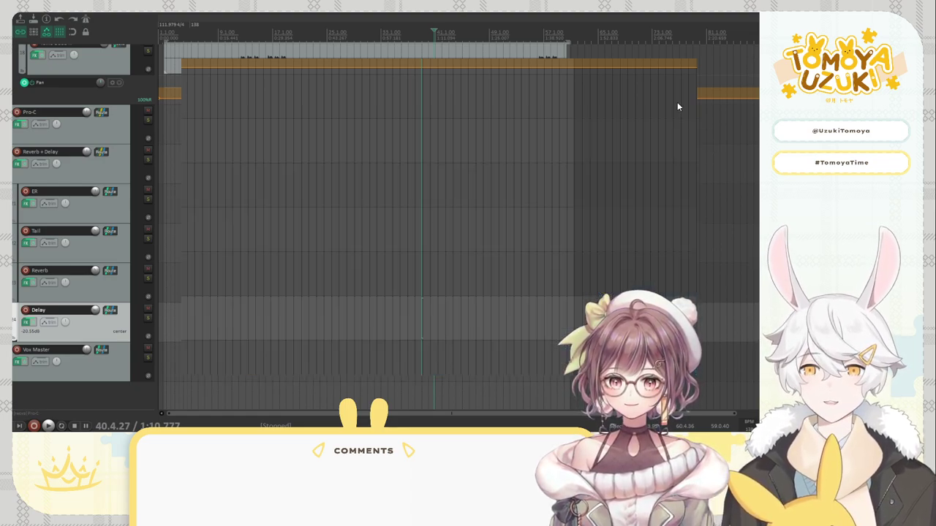
Enable the Master track's effects and bring its FX chain window fully into view
{"action": "scroll", "coordinate": [130, 219], "scroll_direction": "up", "scroll_amount": 10}
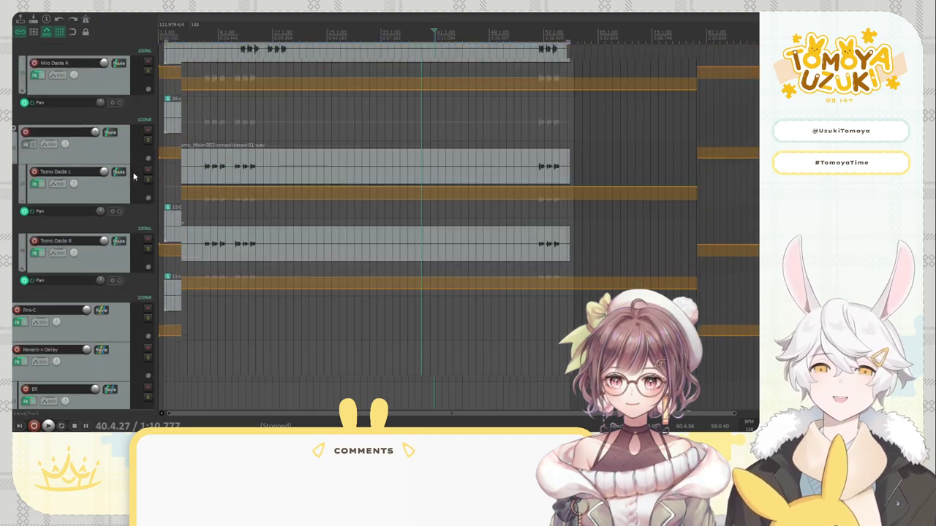
{"action": "scroll", "coordinate": [127, 250], "scroll_direction": "up", "scroll_amount": 5}
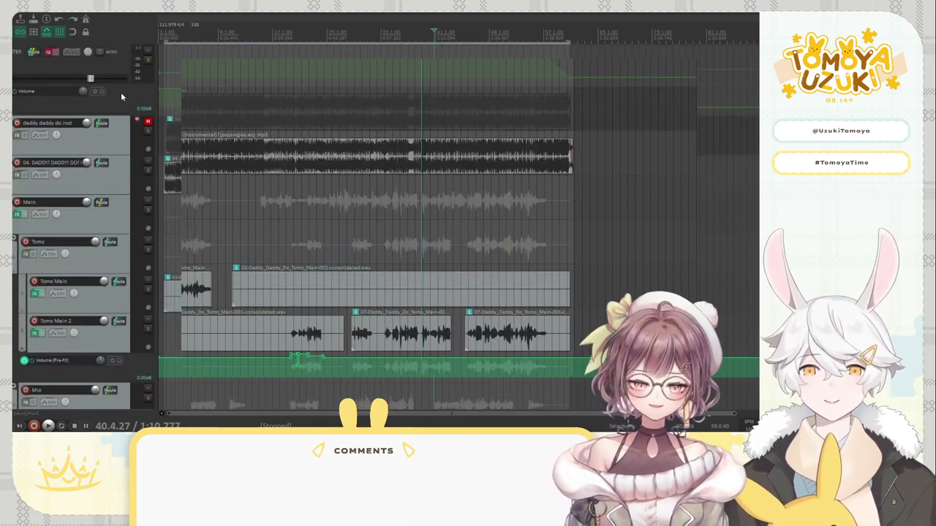
{"action": "left_click", "coordinate": [50, 53]}
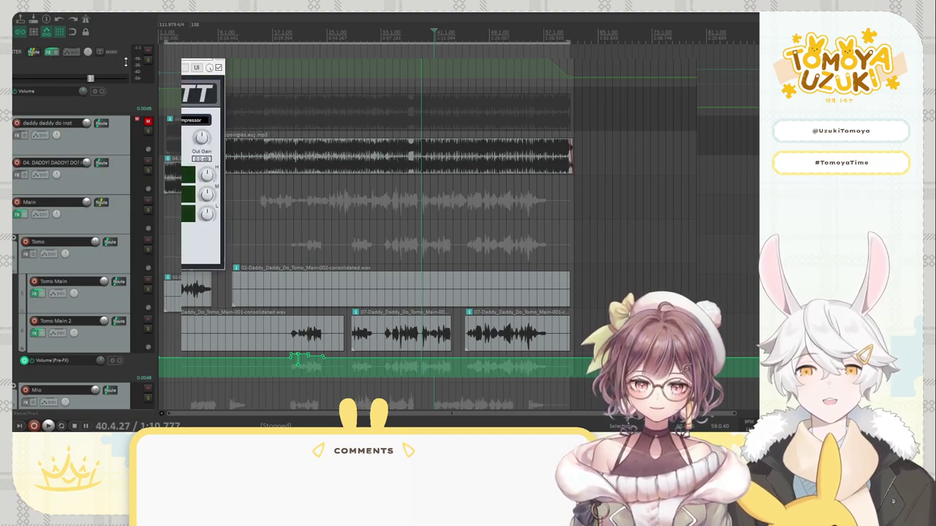
{"action": "left_click_drag", "start_coordinate": [255, 63], "coordinate": [325, 73]}
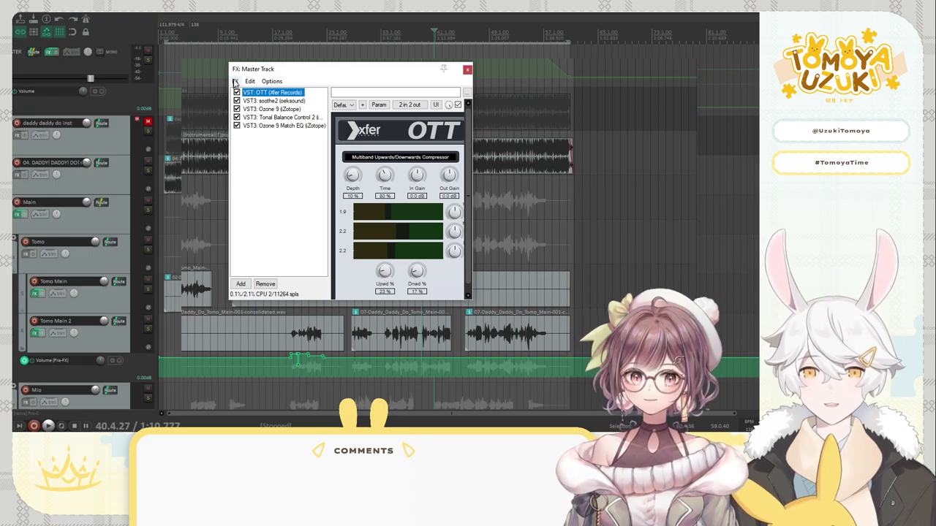
Play the song from around bar 8 and compare the master with OTT bypassed and enabled
{"action": "key", "text": "alt+Tab"}
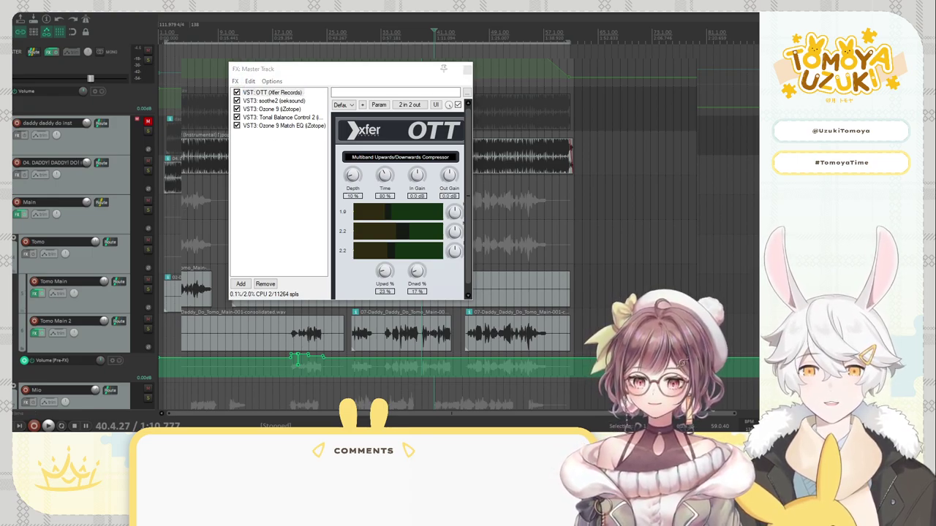
{"action": "left_click", "coordinate": [213, 204]}
{"action": "key", "text": "space"}
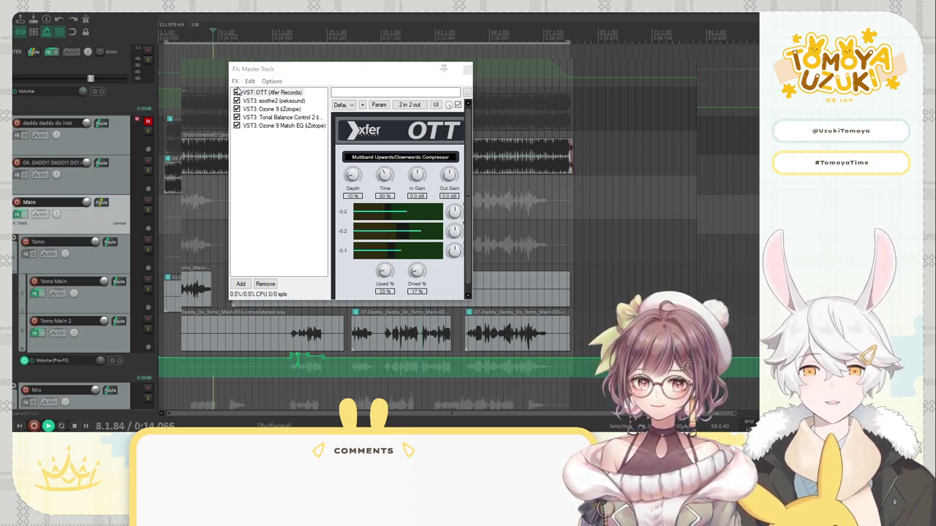
{"action": "left_click", "coordinate": [237, 93]}
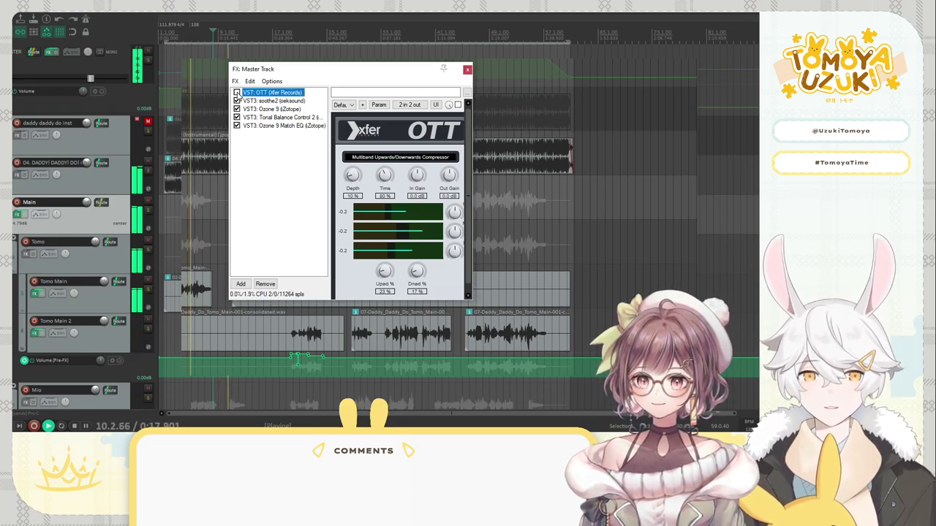
{"action": "left_click", "coordinate": [237, 93]}
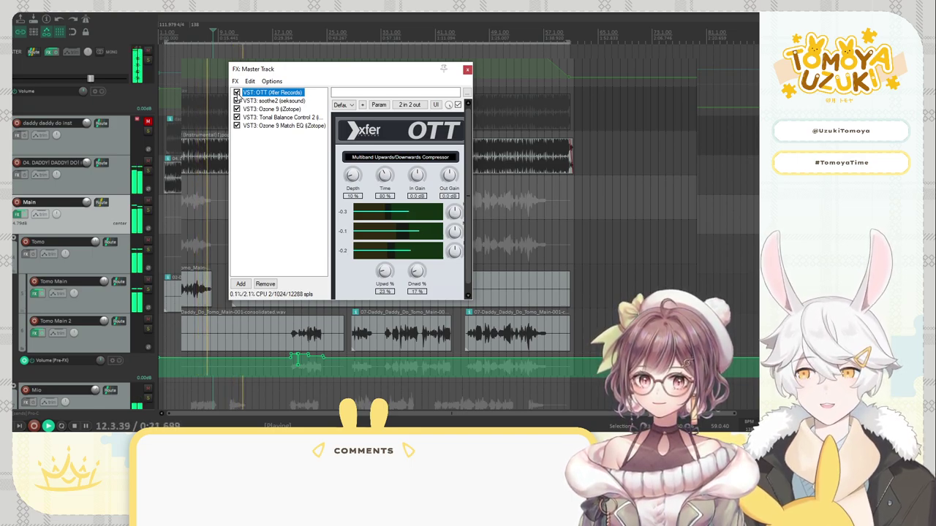
{"action": "key", "text": "space"}
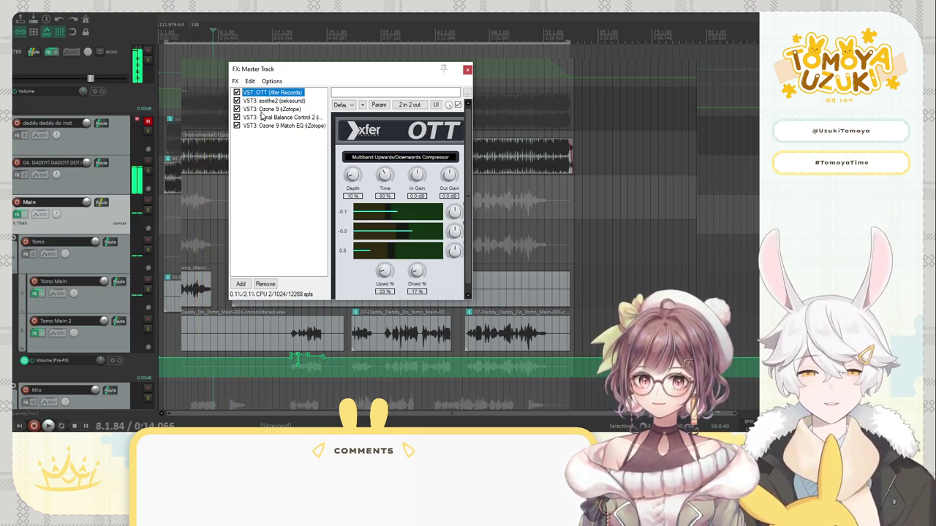
Inspect the master's soothe2 and the Equalizer, Dynamic EQ and Maximizer modules of Ozone 9
{"action": "left_click", "coordinate": [266, 100]}
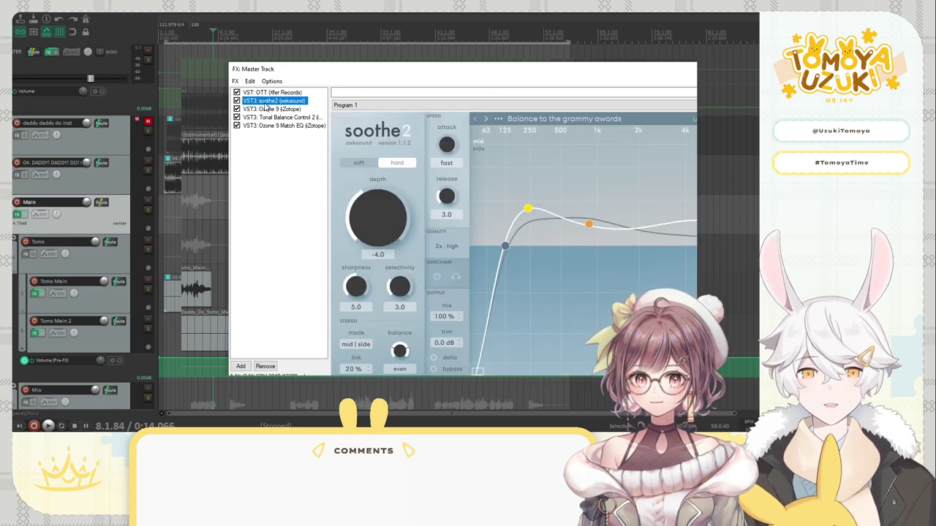
{"action": "left_click", "coordinate": [260, 109]}
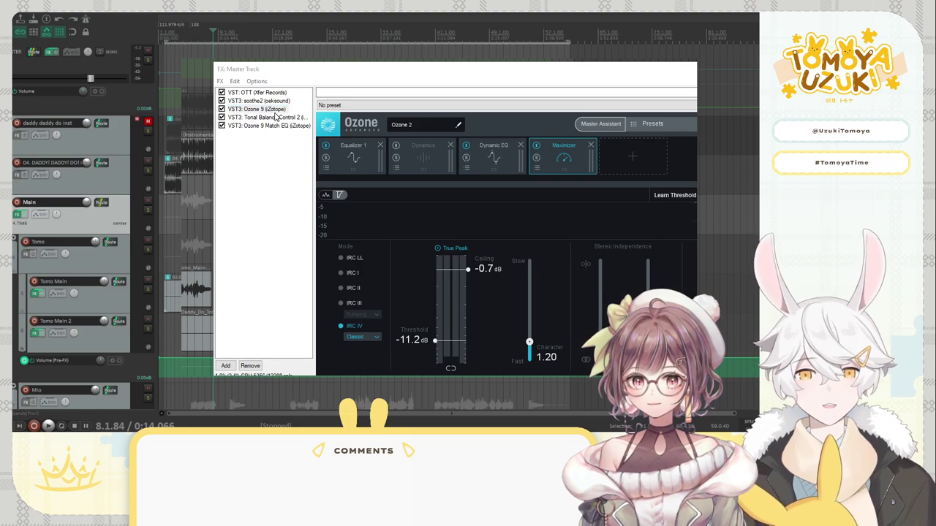
{"action": "left_click", "coordinate": [351, 158]}
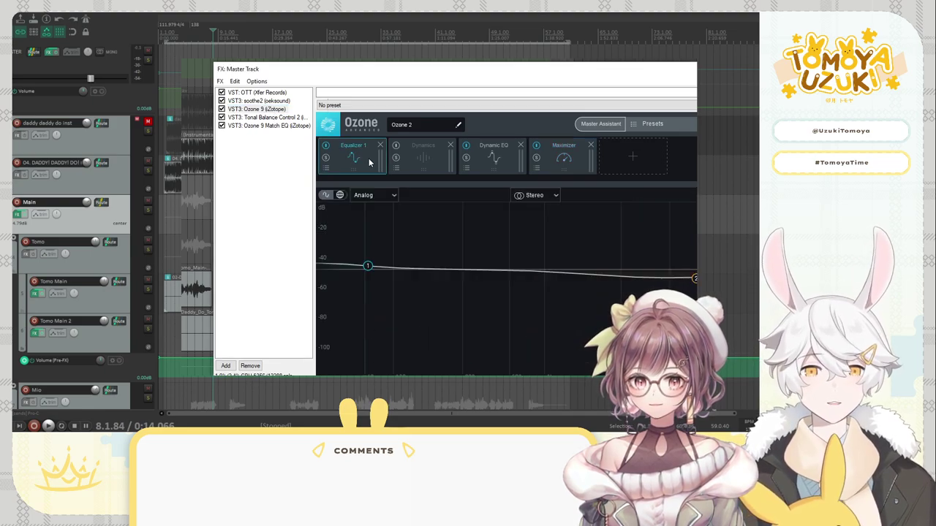
{"action": "left_click", "coordinate": [494, 164]}
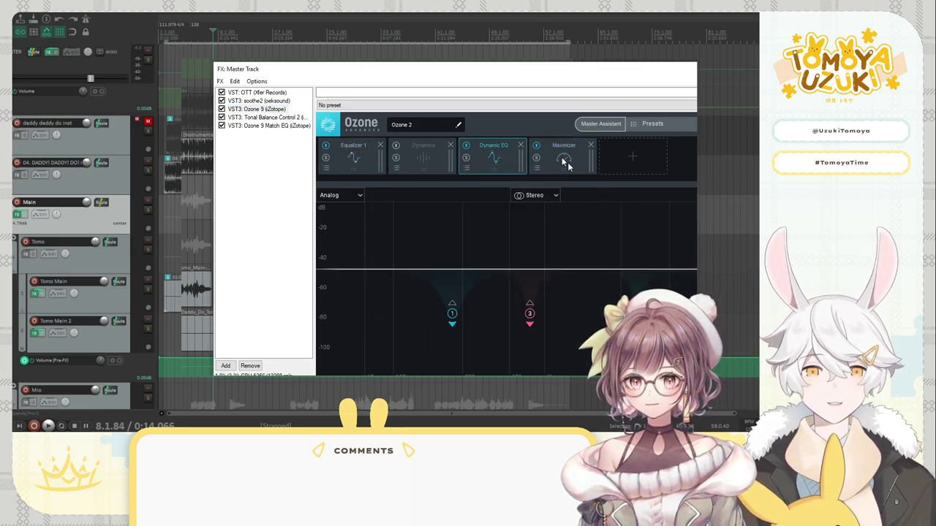
{"action": "left_click", "coordinate": [564, 167]}
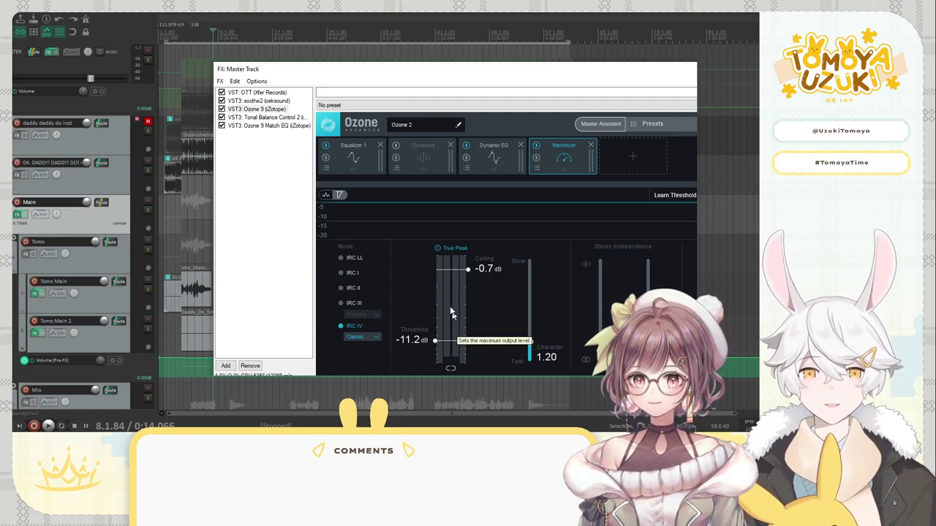
Audition the master during playback with Ozone's Maximizer bypassed and enabled, leave it enabled and stop playback
{"action": "left_click", "coordinate": [536, 147]}
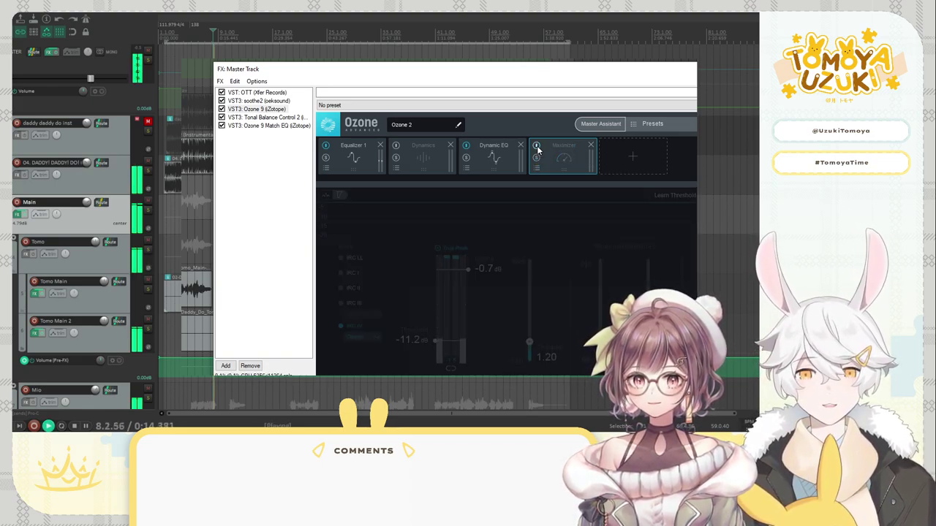
{"action": "left_click", "coordinate": [537, 147]}
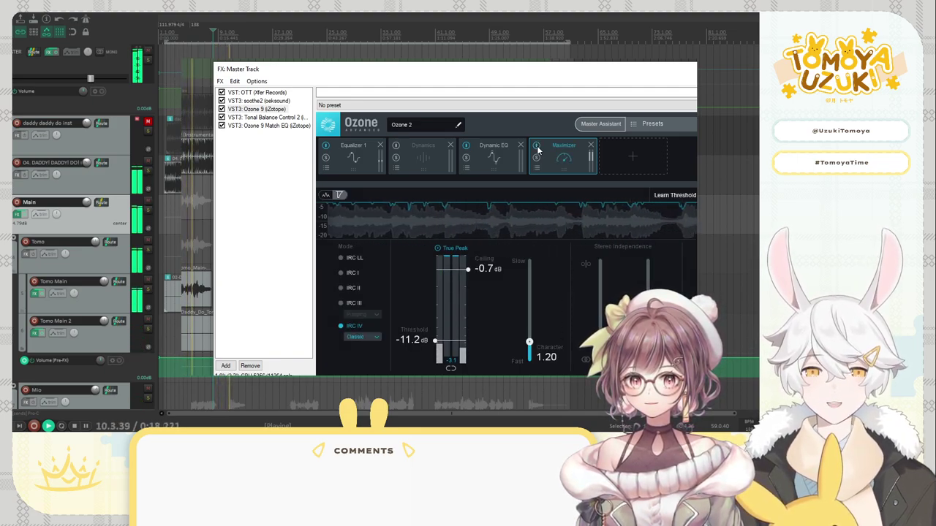
{"action": "left_click", "coordinate": [537, 147]}
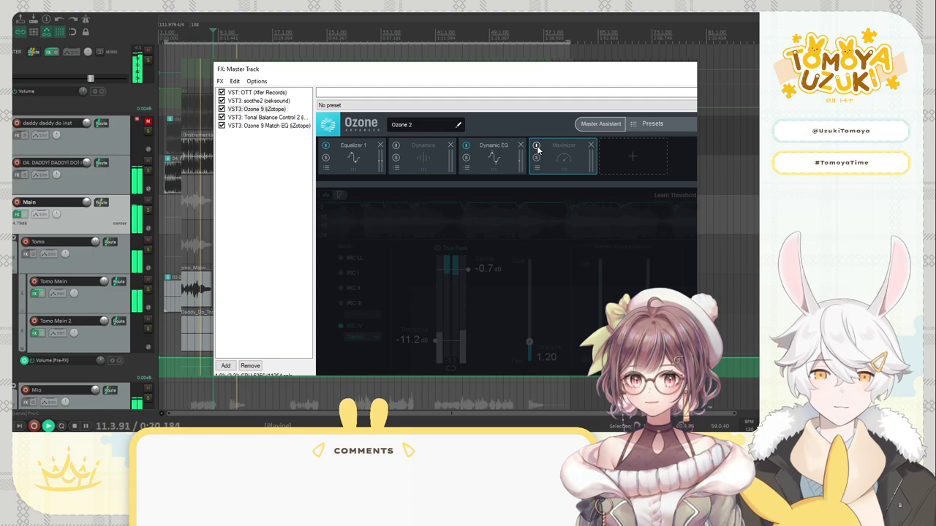
{"action": "left_click", "coordinate": [536, 147]}
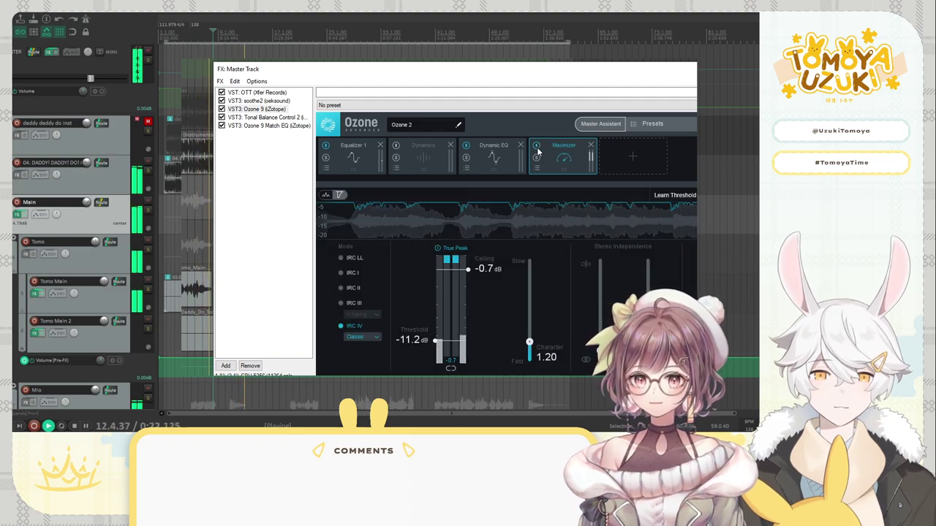
{"action": "left_click", "coordinate": [263, 124]}
{"action": "key", "text": "space"}
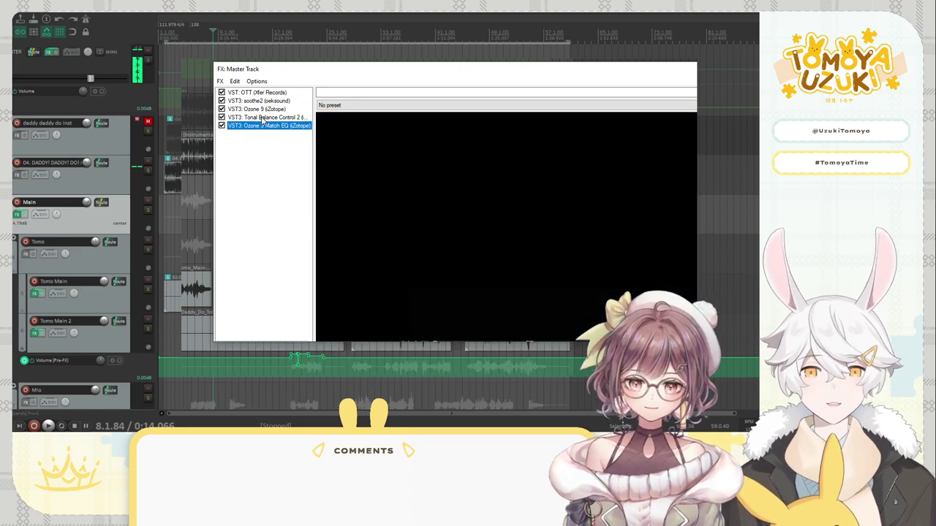
Play the song and check the master against Tonal Balance Control's Jazz target in Fine view
{"action": "left_click", "coordinate": [252, 109]}
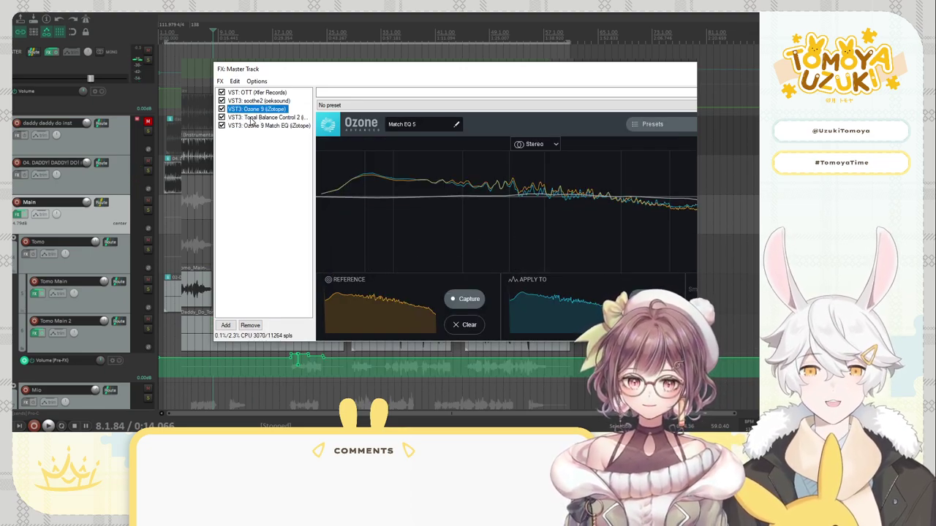
{"action": "left_click", "coordinate": [251, 118]}
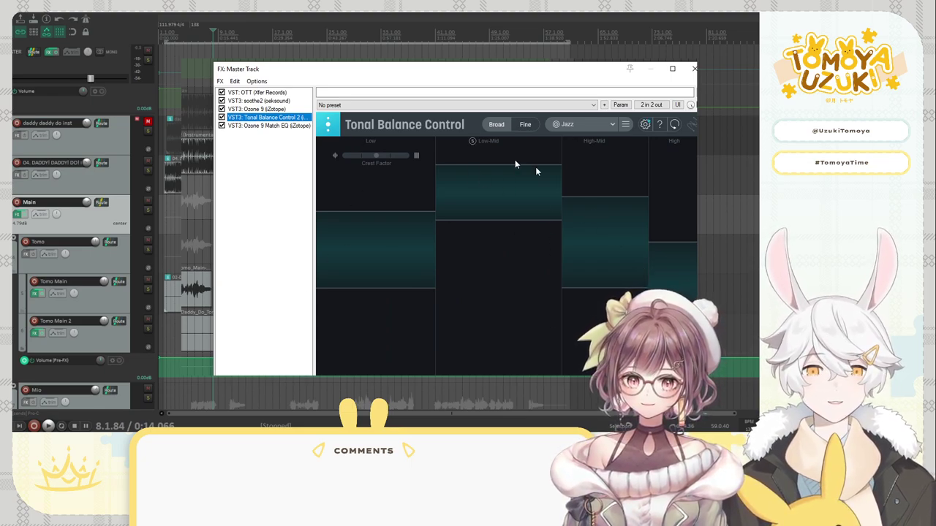
{"action": "left_click", "coordinate": [567, 126]}
{"action": "left_click", "coordinate": [585, 186]}
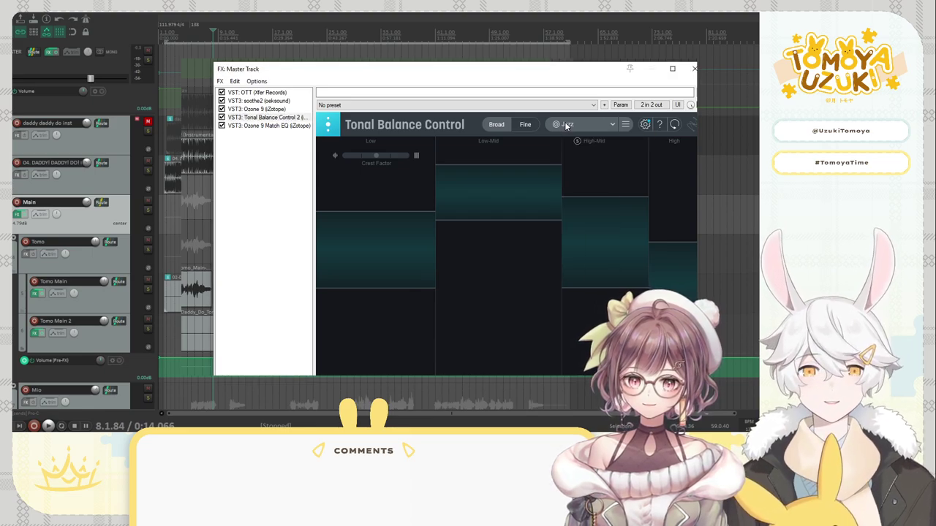
{"action": "key", "text": "space"}
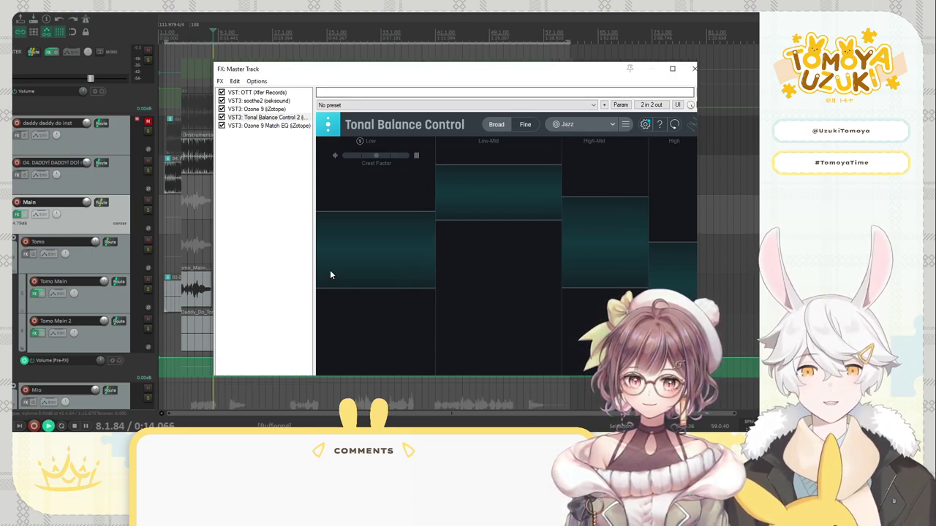
{"action": "left_click", "coordinate": [525, 124]}
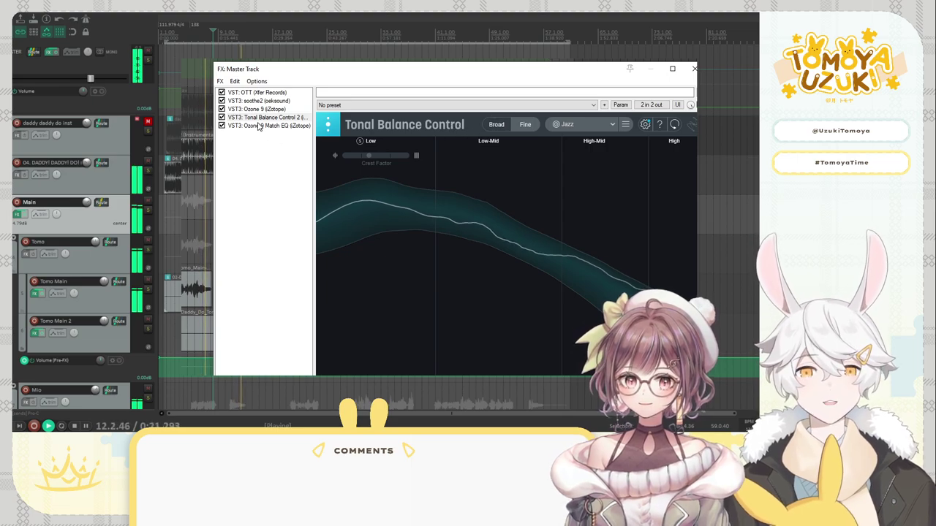
{"action": "key", "text": "space"}
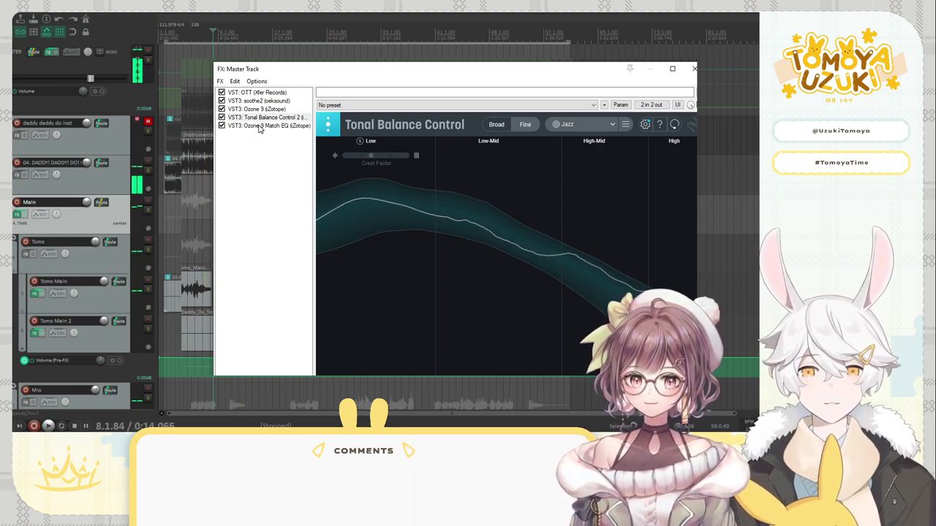
Review the Ozone 9 Match EQ on the master and close the FX window
{"action": "left_click", "coordinate": [258, 126]}
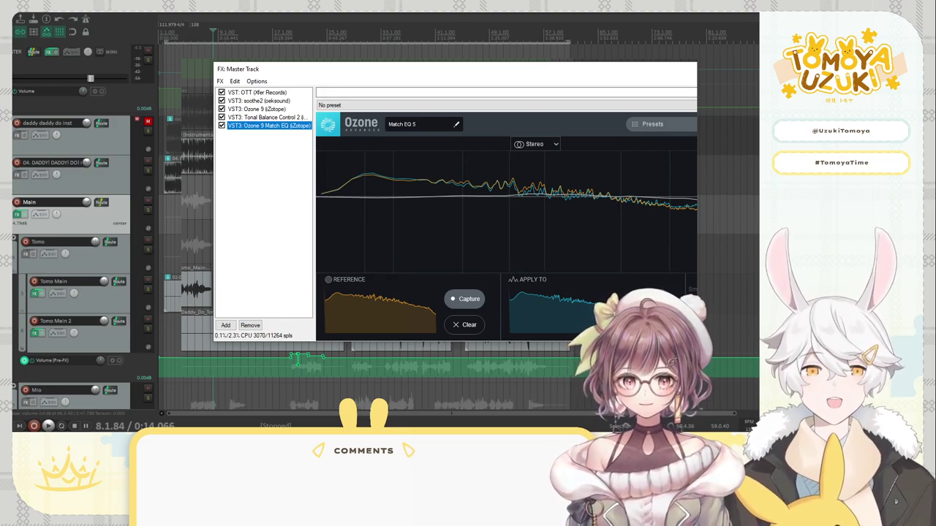
{"action": "key", "text": "Escape"}
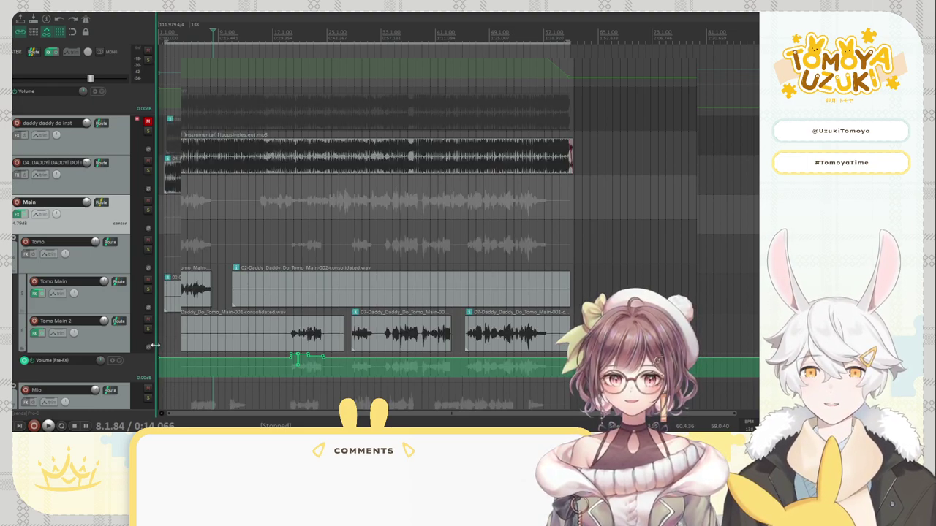
Solo the Mio Main track
{"action": "scroll", "coordinate": [103, 353], "scroll_direction": "down", "scroll_amount": 2}
{"action": "scroll", "coordinate": [103, 353], "scroll_direction": "down", "scroll_amount": 8}
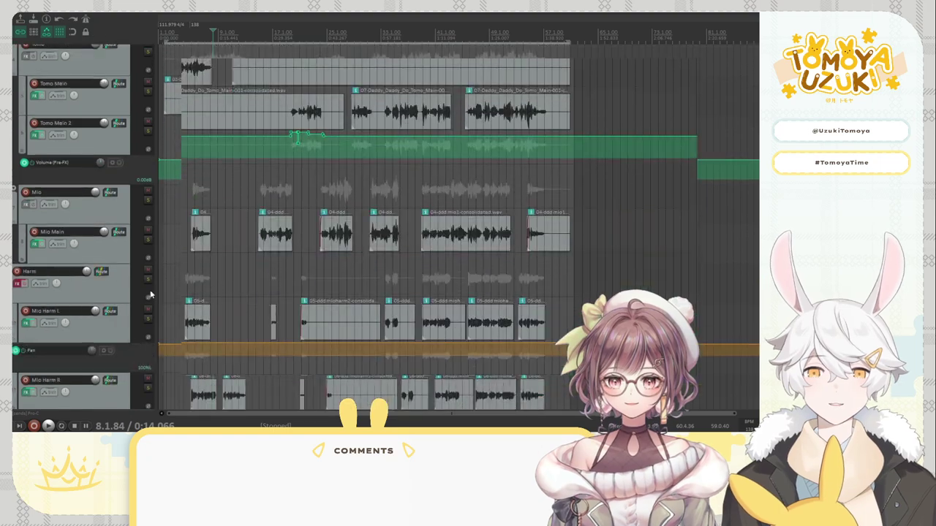
{"action": "key", "text": "s"}
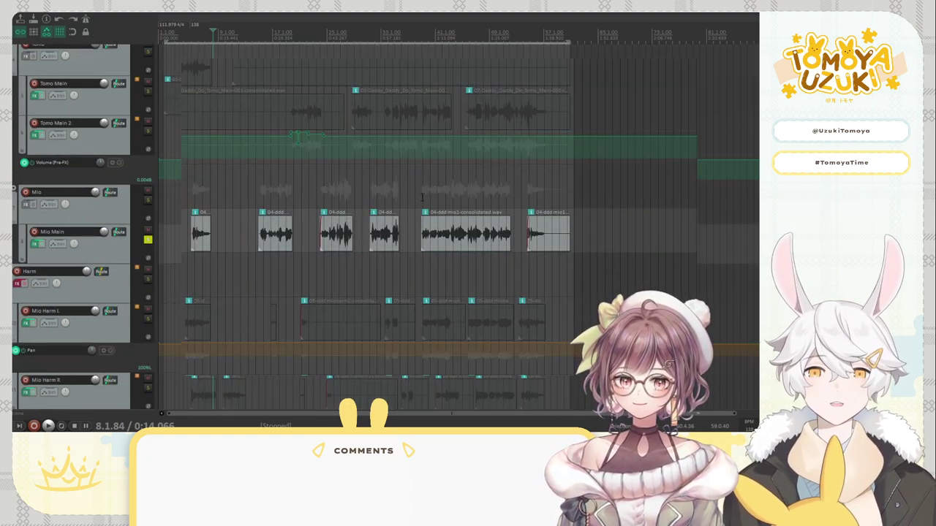
Set the play position near bar 40 and examine spiff, Pro-Q 3 and OTT in the Mio Main track's effects chain
{"action": "left_click", "coordinate": [422, 196]}
{"action": "left_click", "coordinate": [34, 244]}
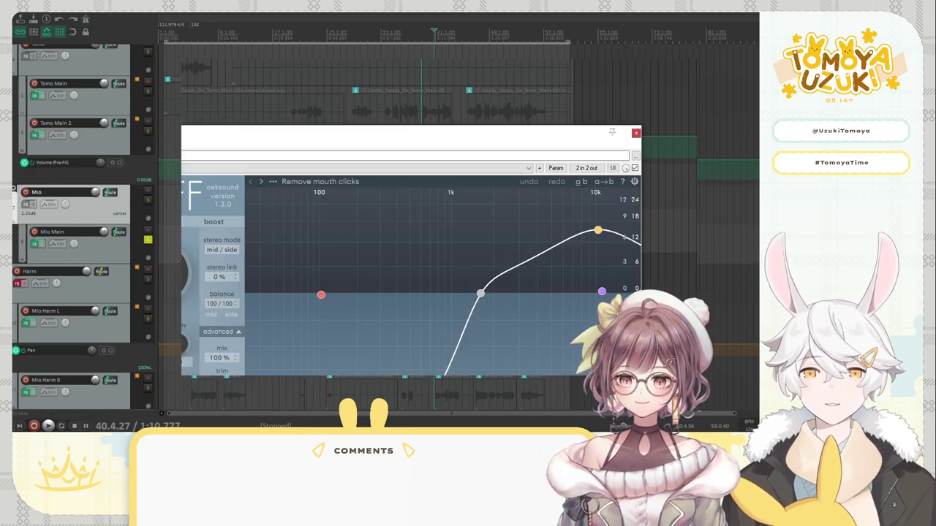
{"action": "scroll", "coordinate": [80, 219], "scroll_direction": "up", "scroll_amount": 5}
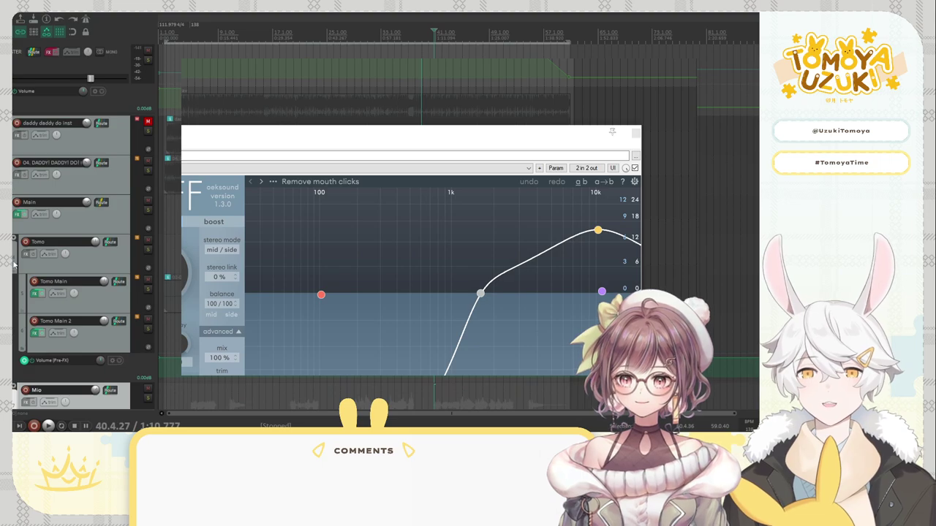
{"action": "scroll", "coordinate": [73, 219], "scroll_direction": "down", "scroll_amount": 10}
{"action": "scroll", "coordinate": [34, 358], "scroll_direction": "down", "scroll_amount": 4}
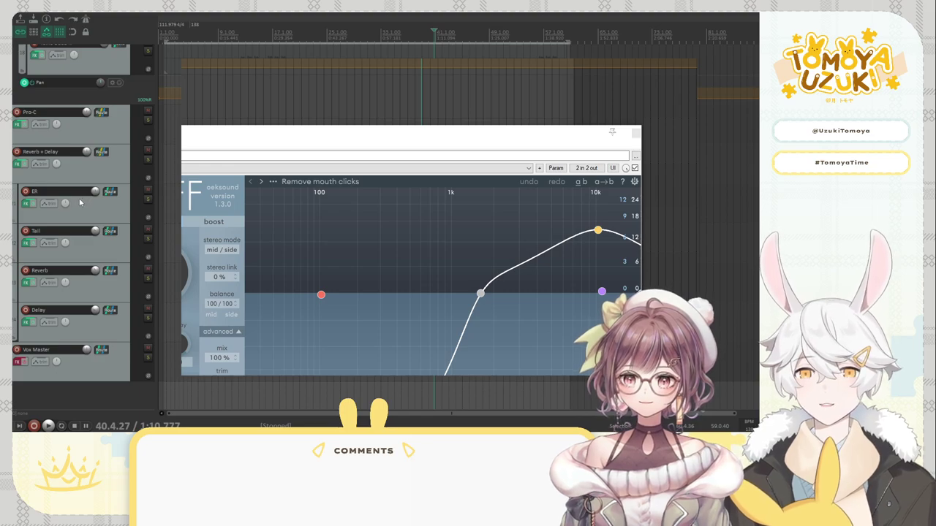
{"action": "left_click", "coordinate": [94, 205]}
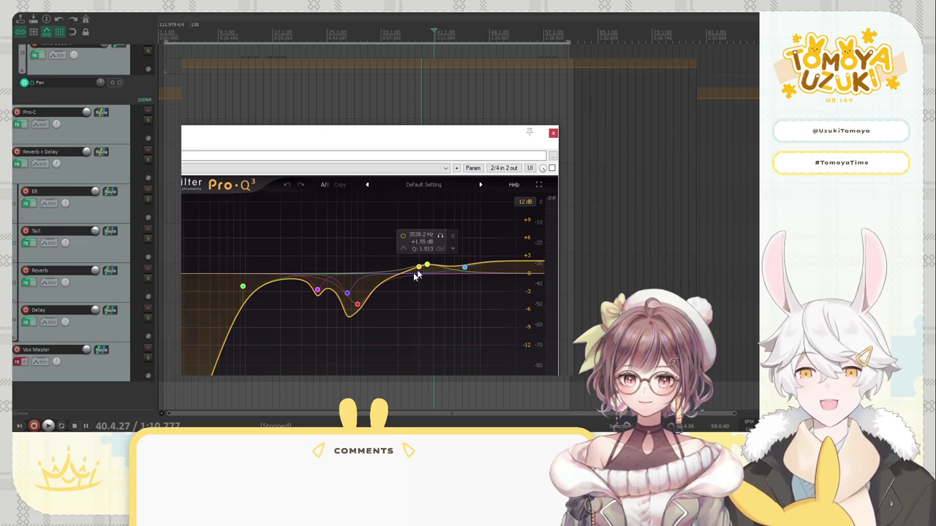
{"action": "left_click", "coordinate": [94, 231]}
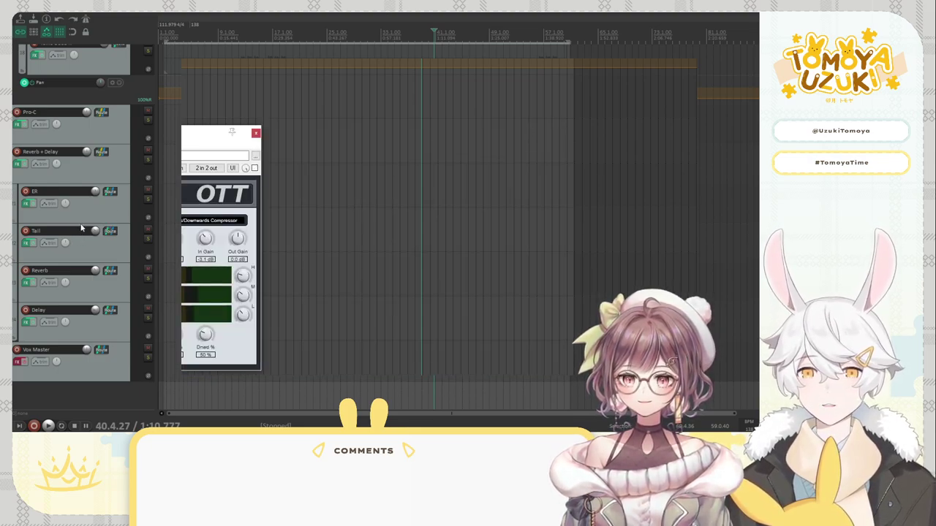
{"action": "scroll", "coordinate": [84, 198], "scroll_direction": "up", "scroll_amount": 3}
{"action": "scroll", "coordinate": [96, 240], "scroll_direction": "up", "scroll_amount": 5}
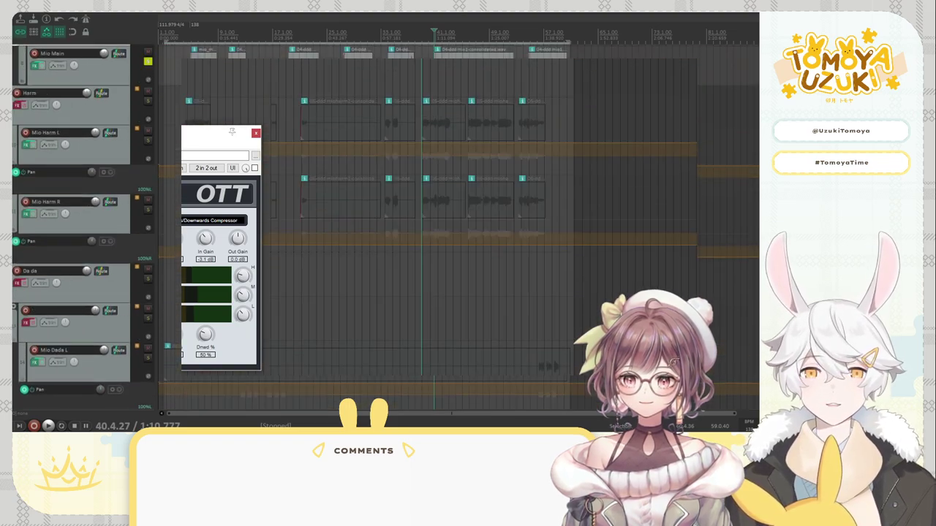
Audition Mio Main with OTT bypassed and enabled, stop playback, unsolo the track and close its FX window
{"action": "key", "text": "space"}
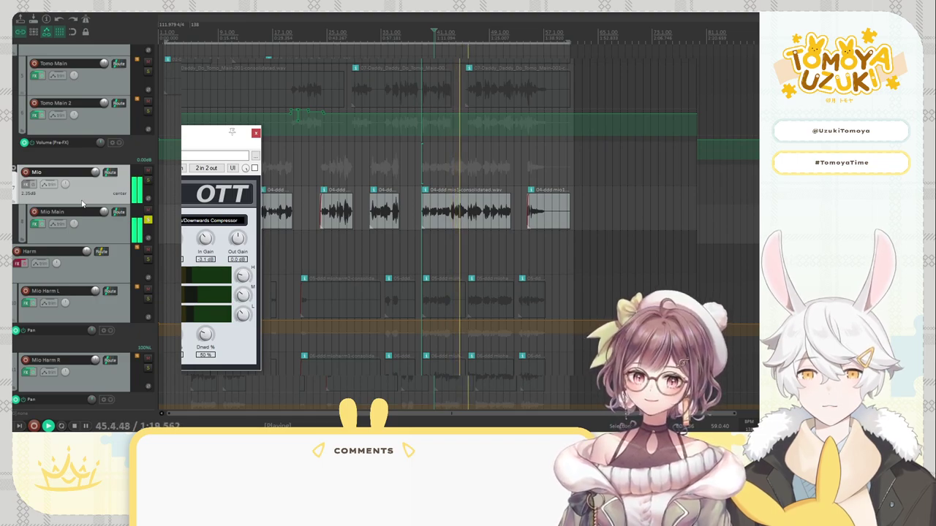
{"action": "key", "text": "space"}
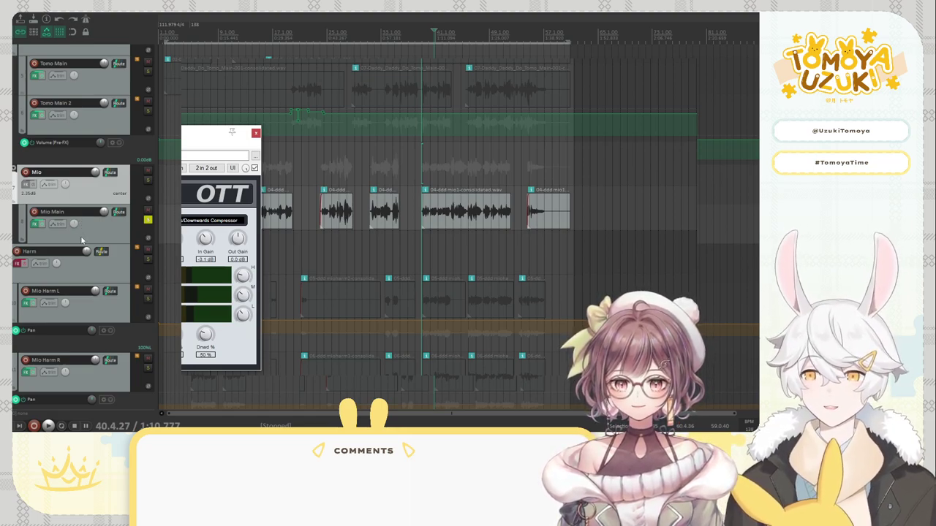
{"action": "key", "text": "space"}
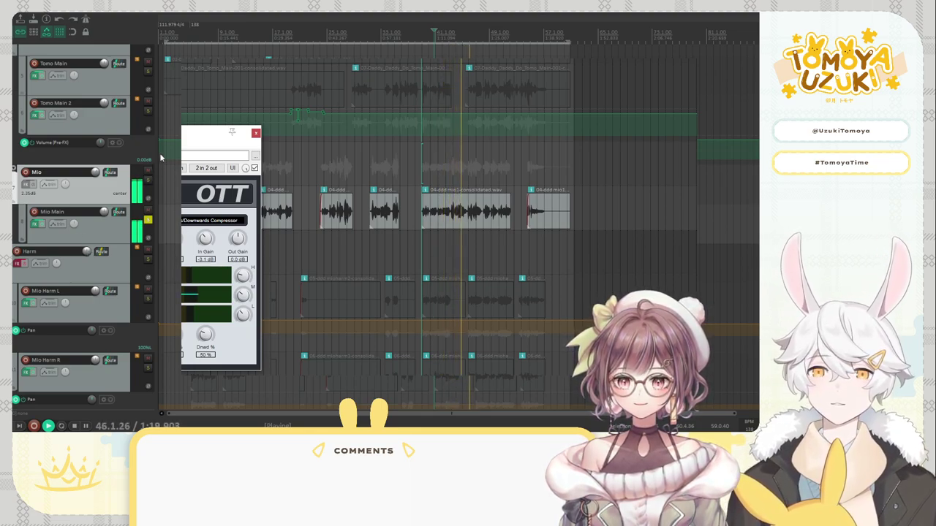
{"action": "left_click_drag", "start_coordinate": [110, 145], "coordinate": [310, 138]}
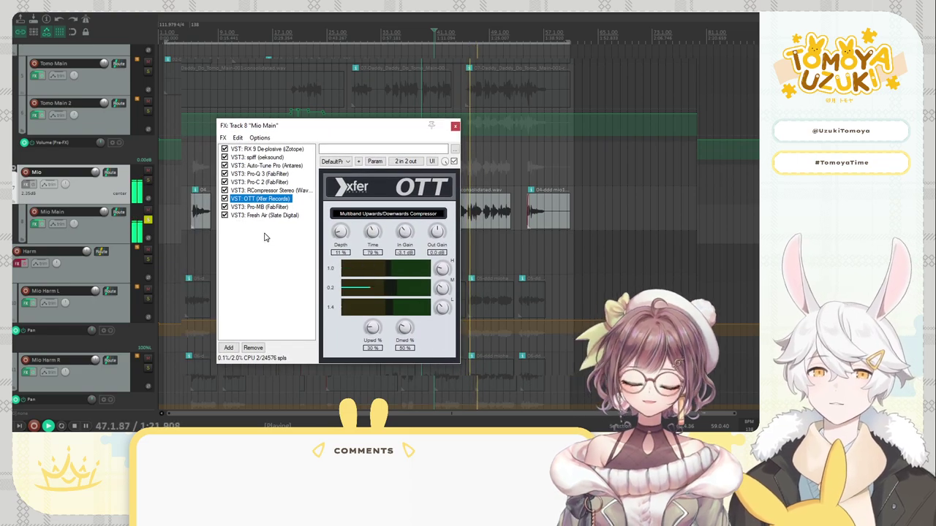
{"action": "left_click", "coordinate": [101, 251]}
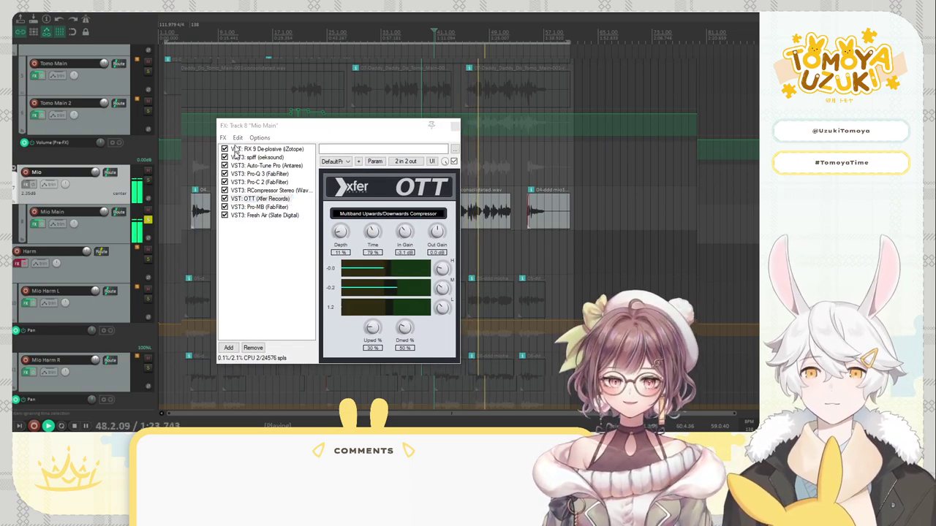
{"action": "key", "text": "space"}
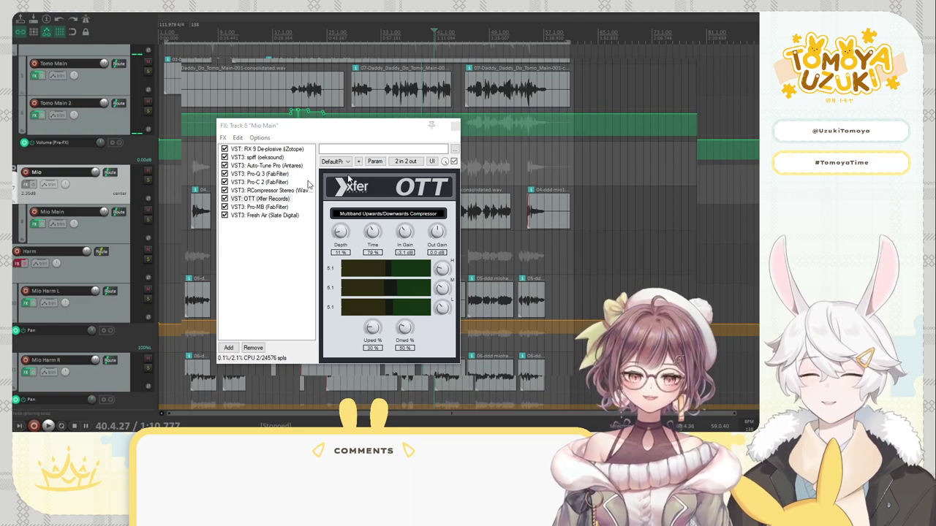
{"action": "left_click", "coordinate": [455, 126]}
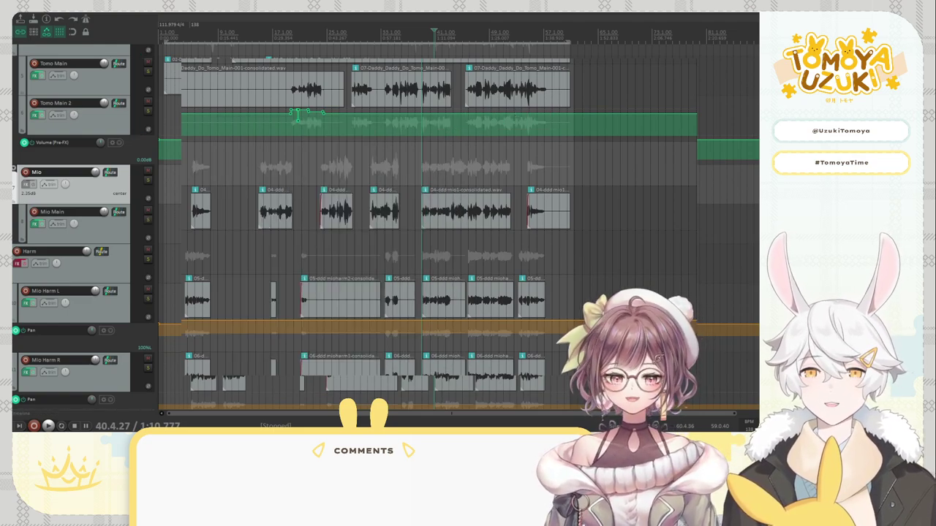
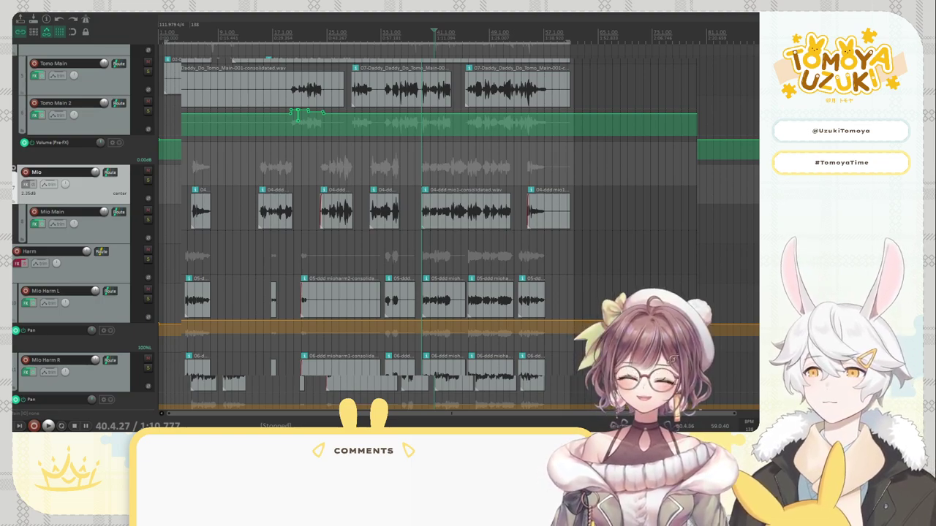
Solo the Main folder track and play the passage from bar 40 twice to hear both main vocals together
{"action": "key", "text": "ctrl+z"}
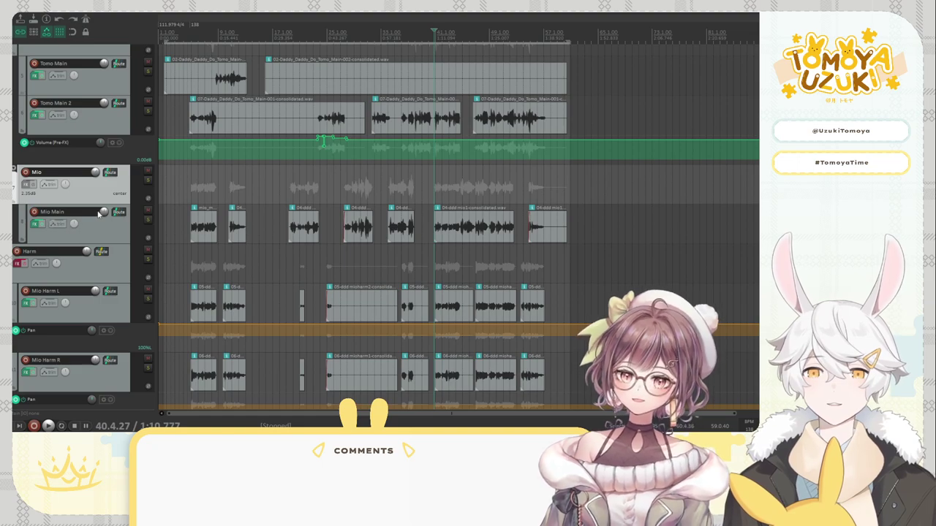
{"action": "scroll", "coordinate": [124, 183], "scroll_direction": "up", "scroll_amount": 1}
{"action": "scroll", "coordinate": [148, 83], "scroll_direction": "up", "scroll_amount": 1}
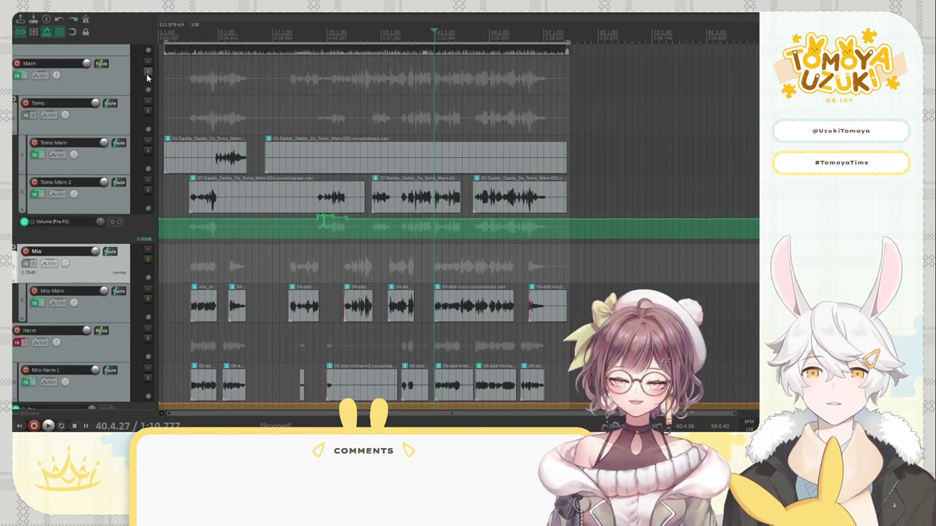
{"action": "left_click", "coordinate": [148, 72]}
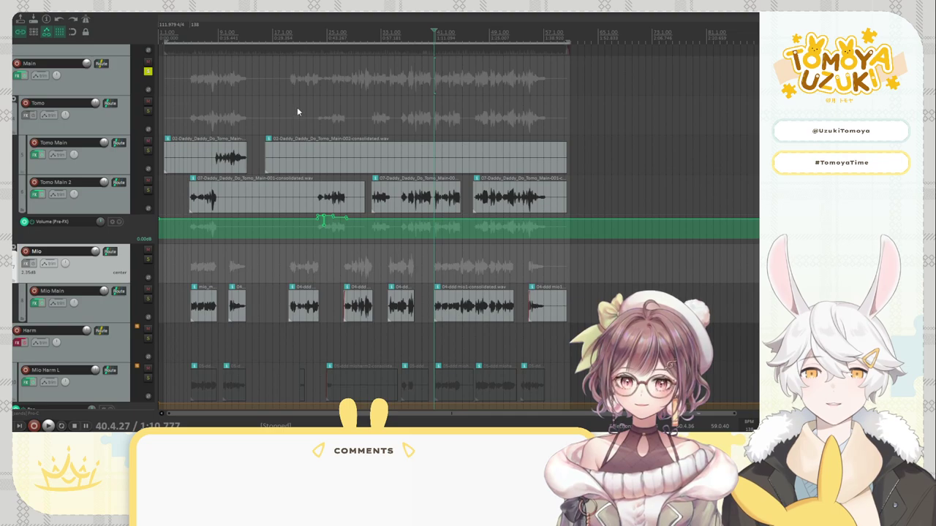
{"action": "key", "text": "space"}
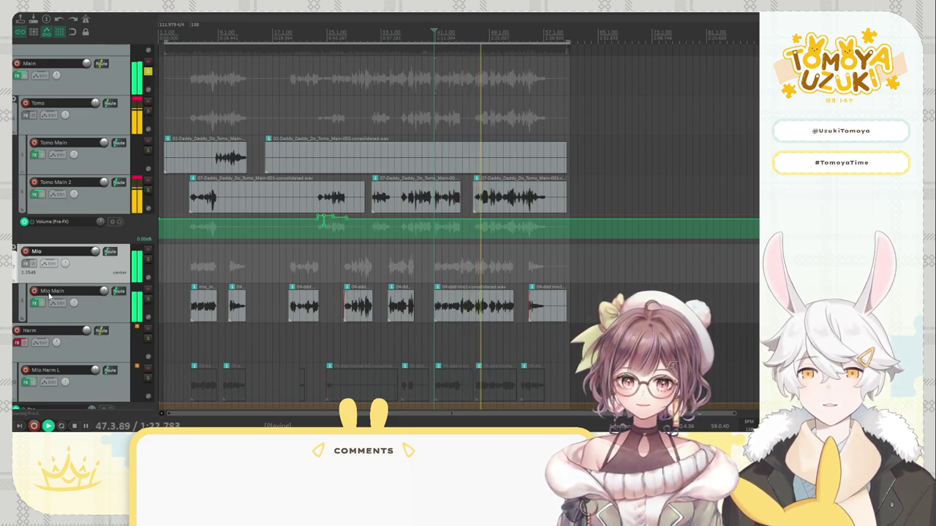
{"action": "key", "text": "space"}
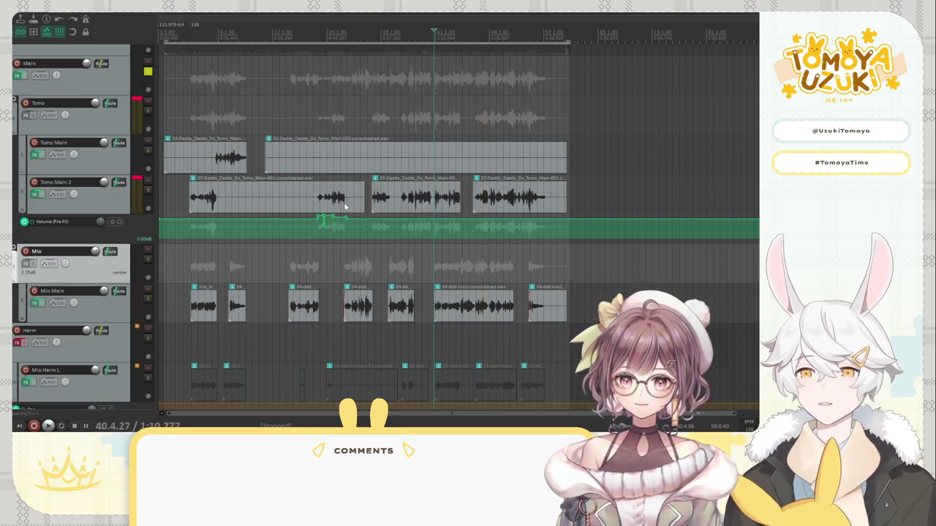
{"action": "key", "text": "space"}
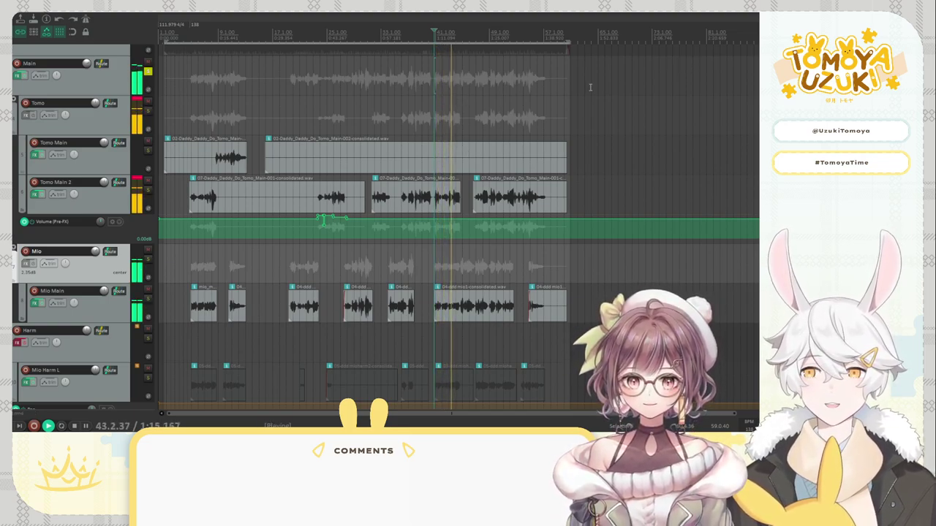
{"action": "key", "text": "space"}
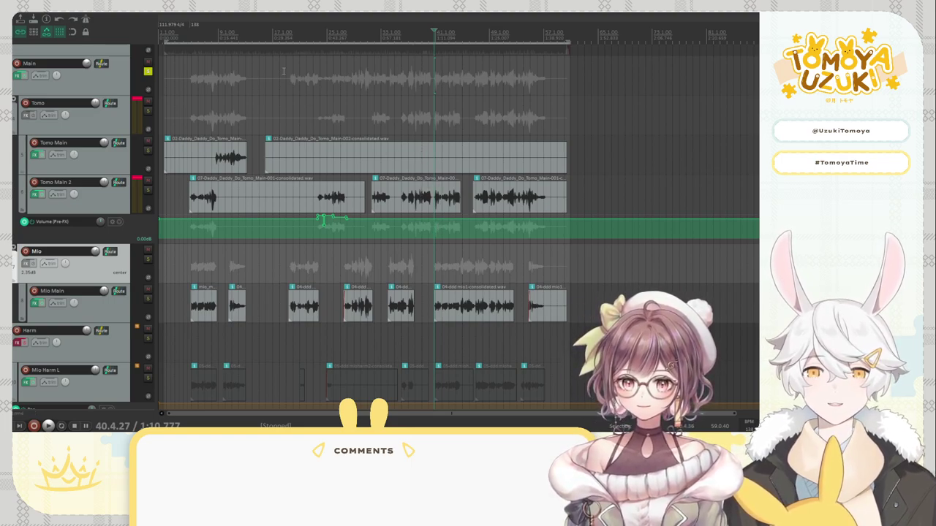
Solo Tomo Main 2 and replay the passage from bar 40 several times to compare its sound
{"action": "left_click", "coordinate": [333, 229]}
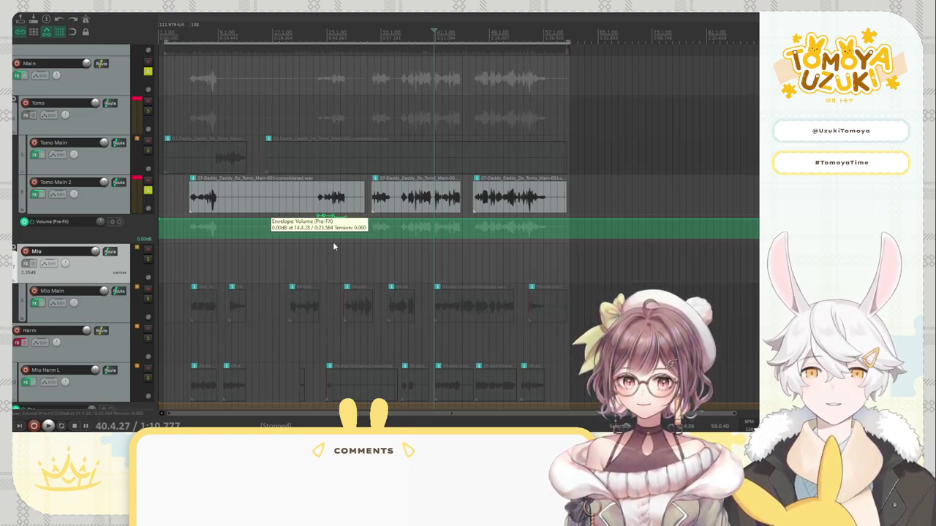
{"action": "key", "text": "space"}
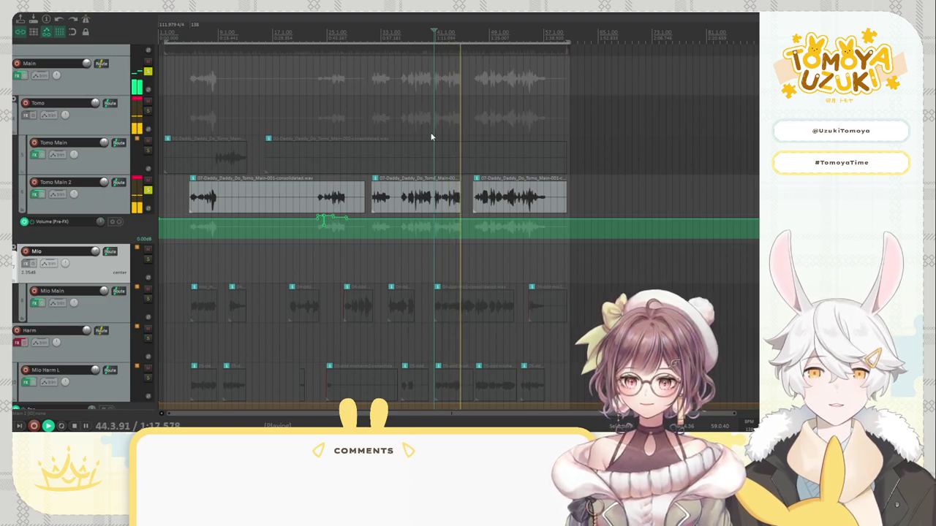
{"action": "key", "text": "space"}
{"action": "key", "text": "space"}
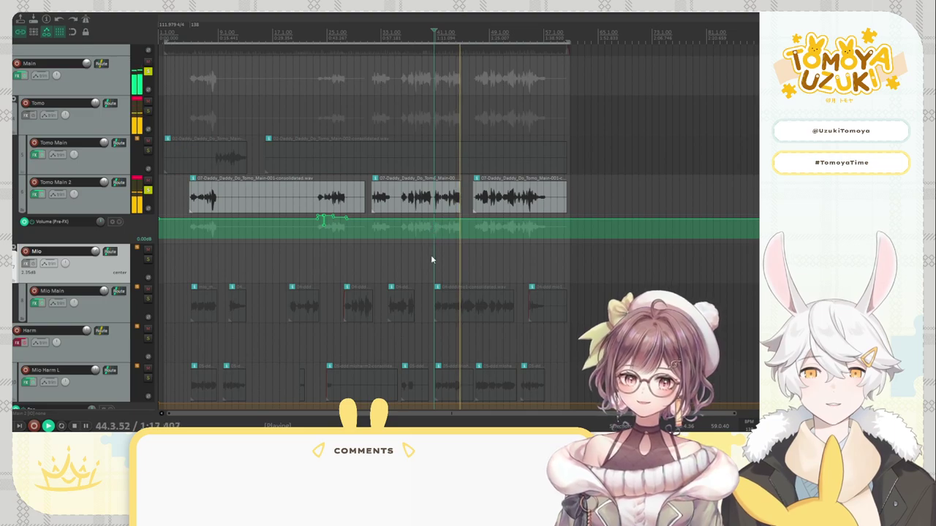
{"action": "key", "text": "space"}
{"action": "key", "text": "space"}
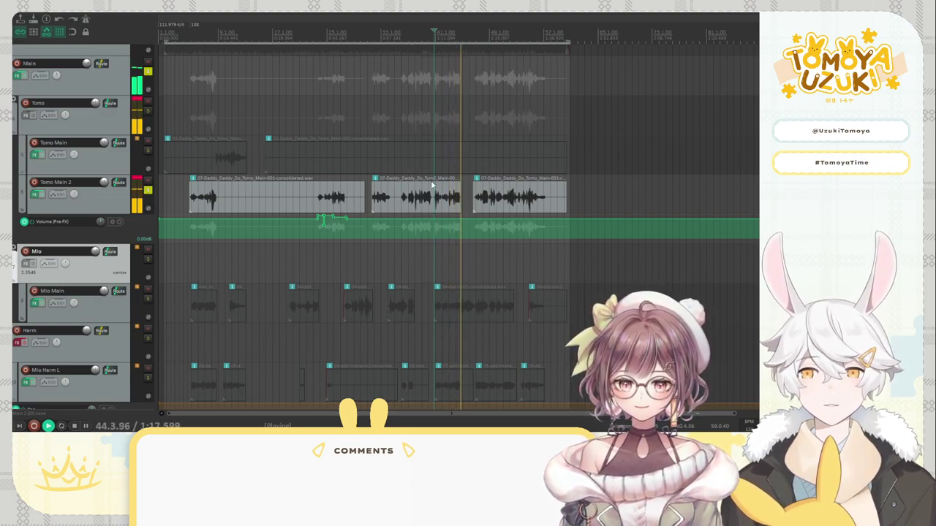
{"action": "key", "text": "space"}
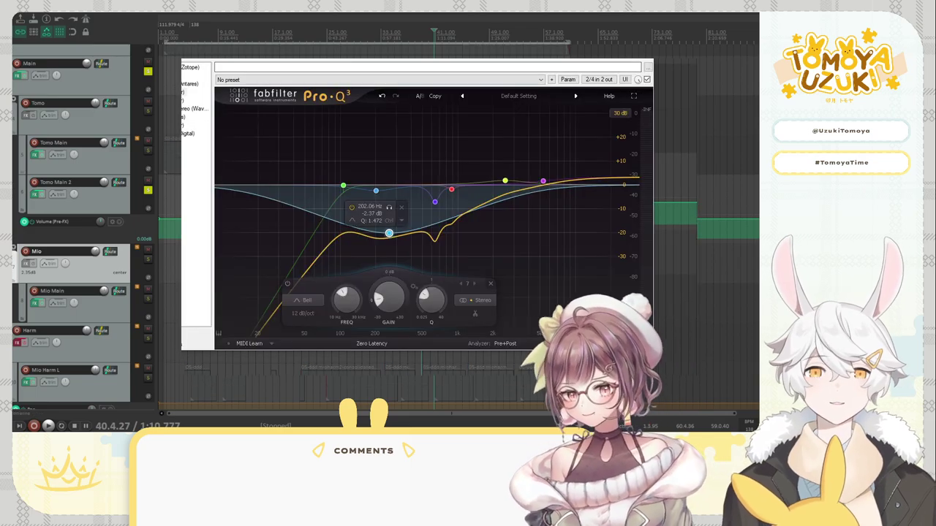
Try boosting Pro-Q 3's wide low bell band to +30 dB and cutting it to about -10 dB during playback, and close the FX window
{"action": "left_click_drag", "start_coordinate": [389, 233], "coordinate": [381, 114]}
{"action": "key", "text": "space"}
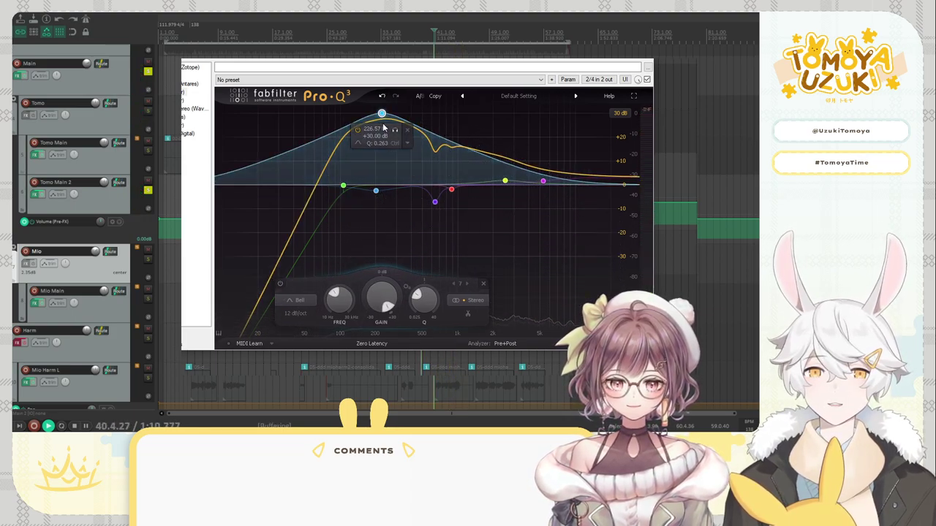
{"action": "left_click_drag", "start_coordinate": [381, 115], "coordinate": [383, 210]}
{"action": "key", "text": "space"}
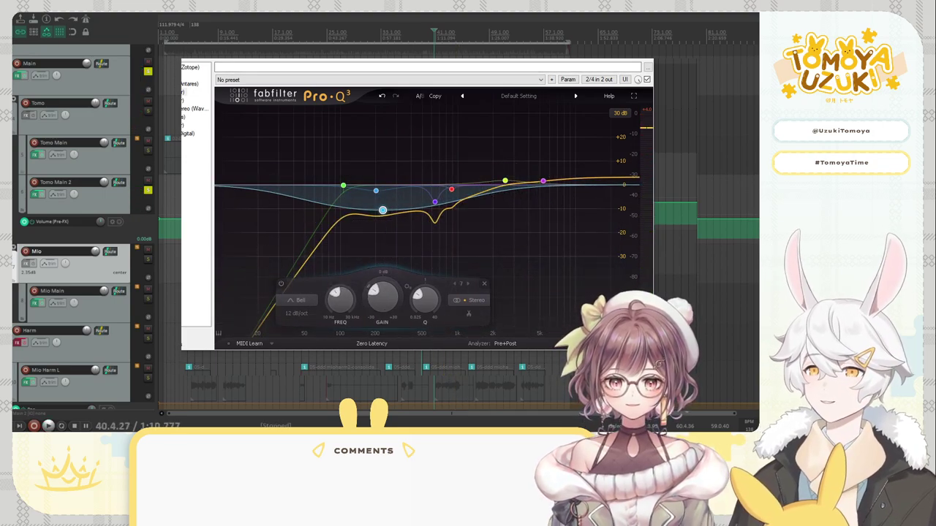
{"action": "key", "text": "Escape"}
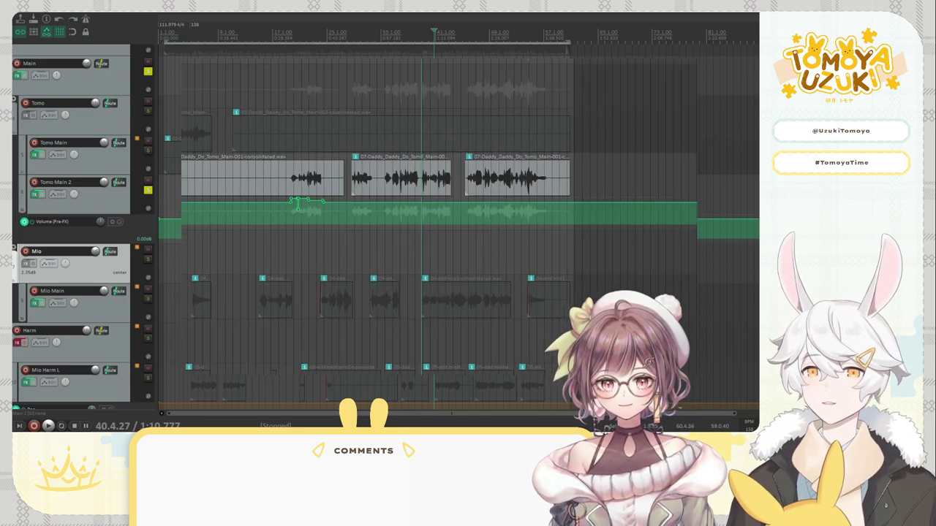
Review Tomo Main 2's plugin settings in Pro-Q 3, Pro-C 2, Renaissance Compressor, Fresh Air and Pro-MB
{"action": "left_click", "coordinate": [32, 196]}
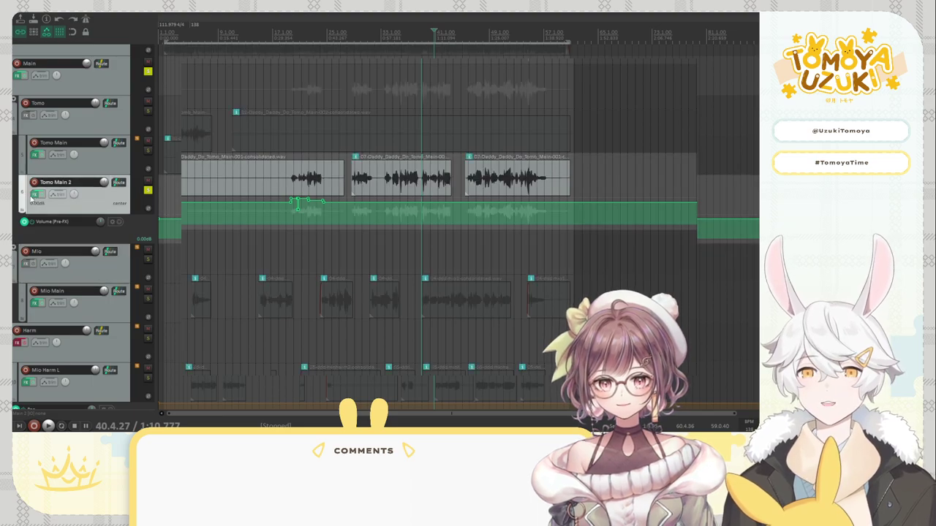
{"action": "left_click", "coordinate": [32, 196]}
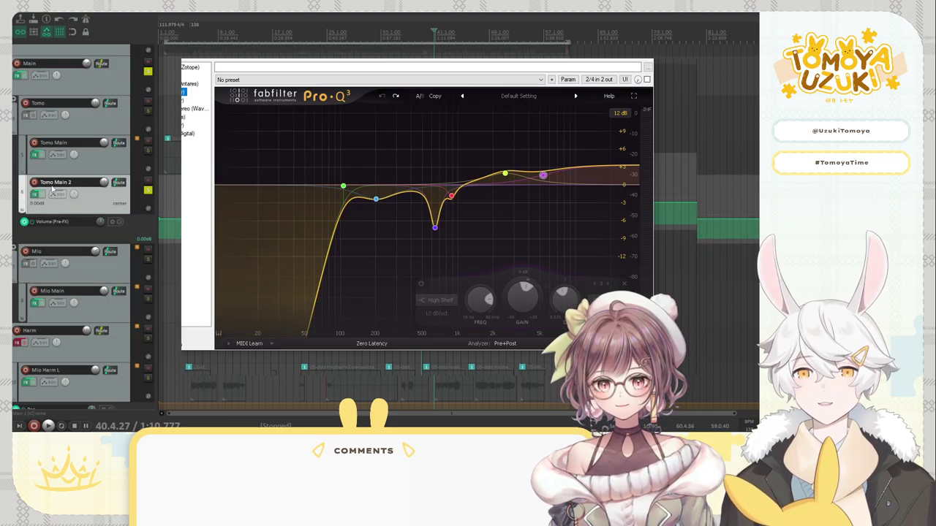
{"action": "left_click", "coordinate": [184, 99]}
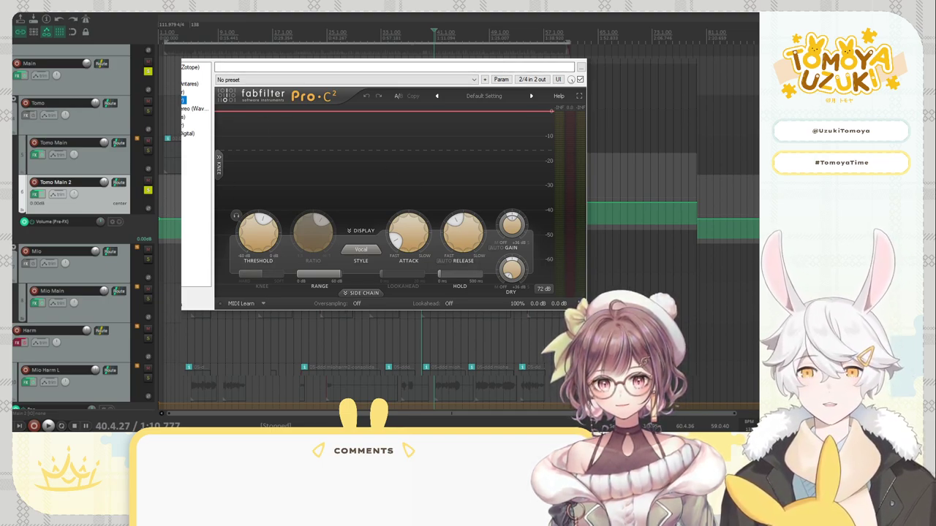
{"action": "left_click", "coordinate": [189, 108]}
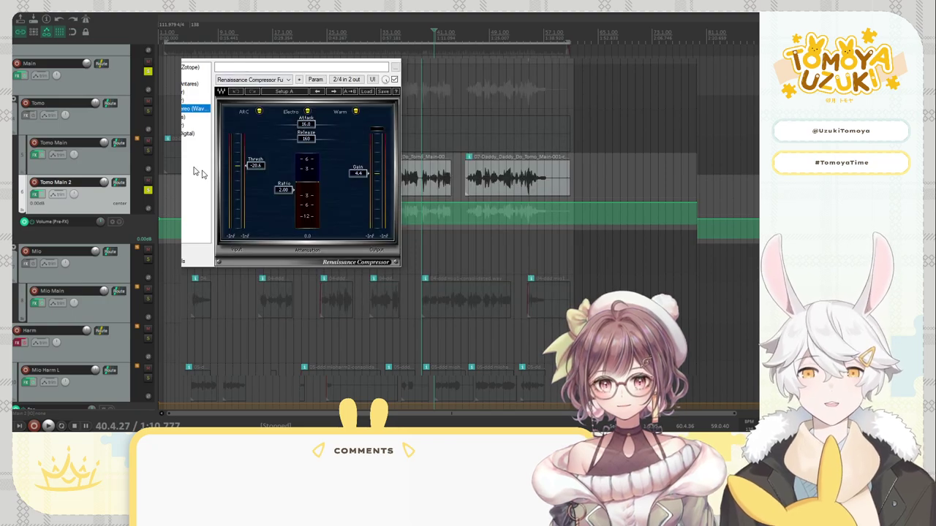
{"action": "left_click", "coordinate": [189, 133]}
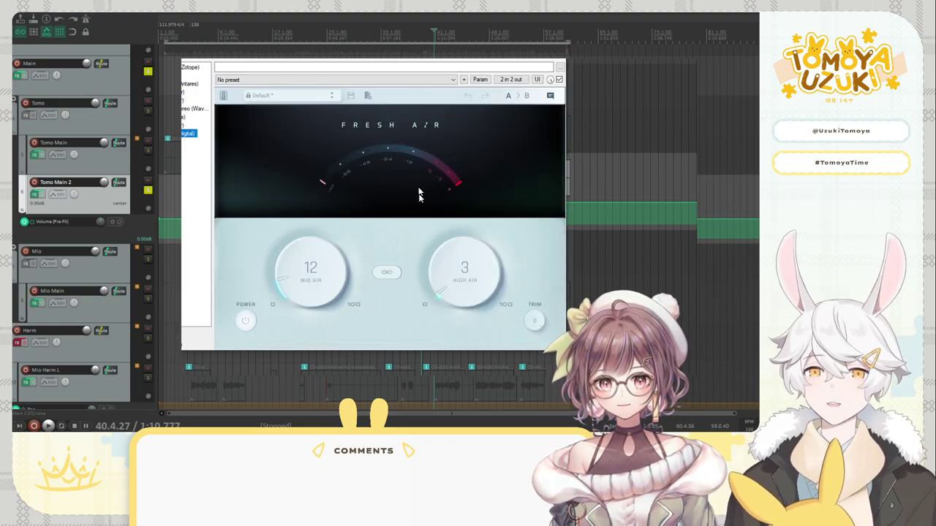
{"action": "left_click", "coordinate": [187, 125]}
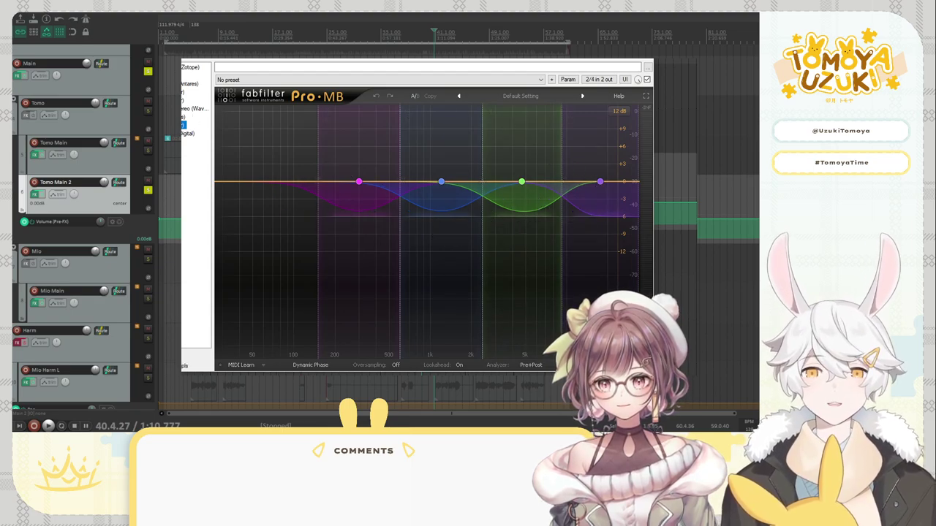
Review Spiff on Tomo Main 2 and Doubler, Ozone 9 Imager and Saturn 2 on the Main folder, and close the FX windows
{"action": "left_click", "coordinate": [188, 83]}
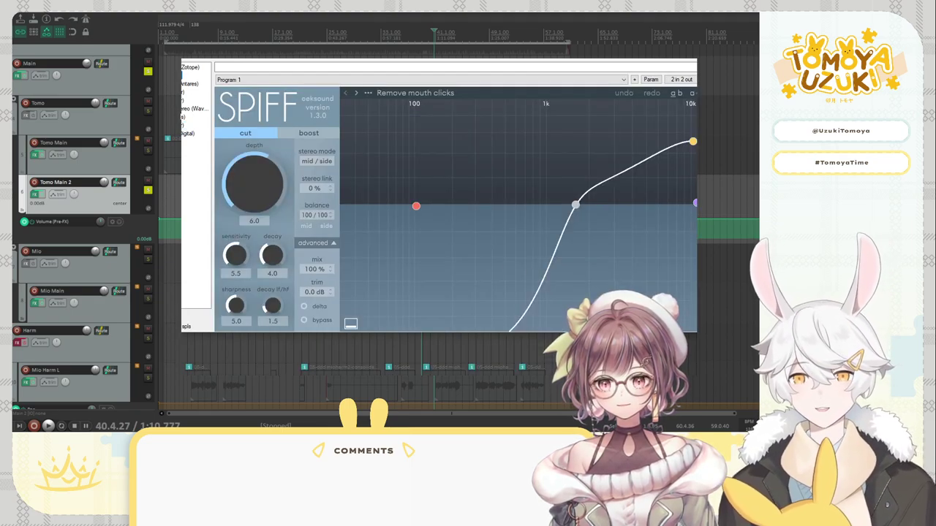
{"action": "left_click", "coordinate": [25, 75]}
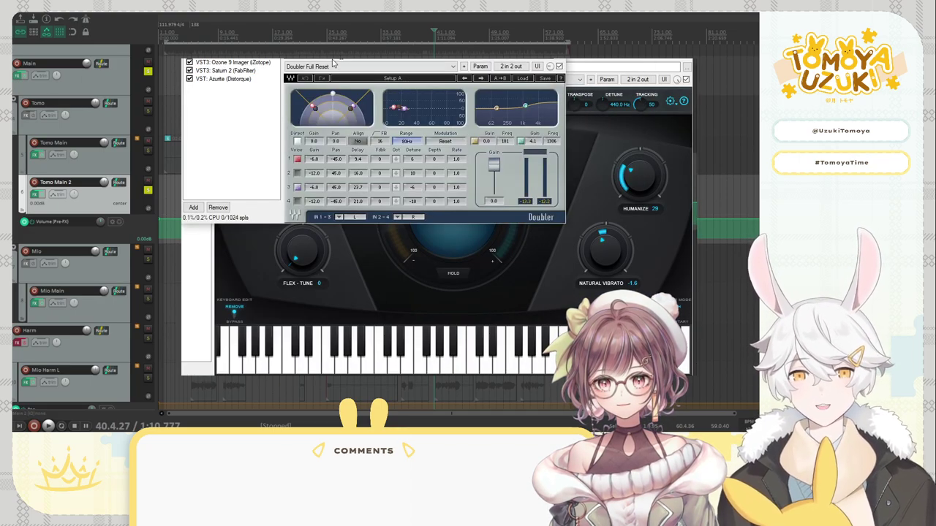
{"action": "left_click", "coordinate": [211, 63]}
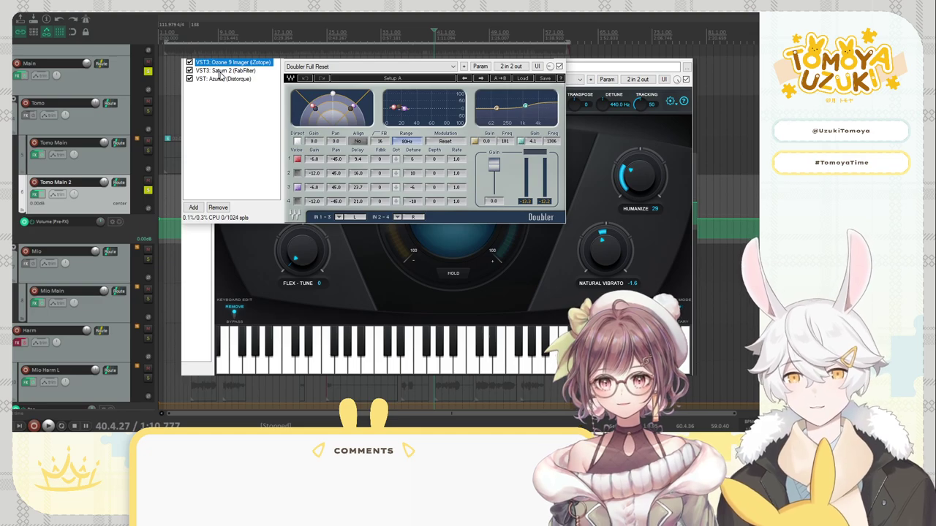
{"action": "left_click", "coordinate": [221, 71]}
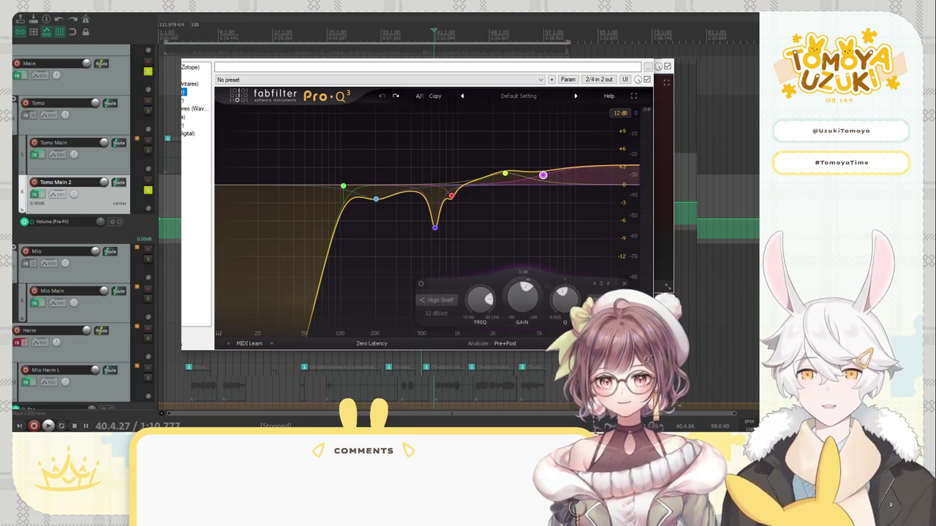
{"action": "left_click", "coordinate": [184, 117]}
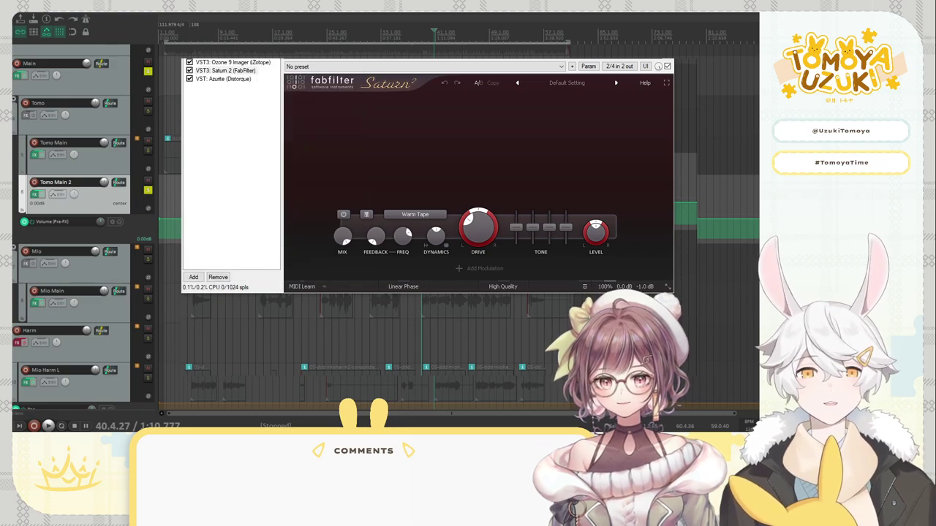
{"action": "key", "text": "Escape"}
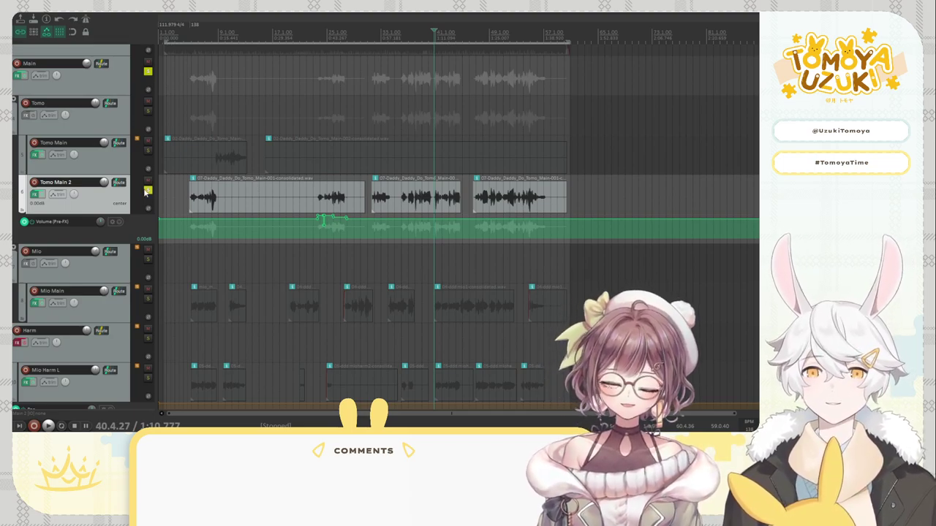
Unsolo Tomo Main 2 and the Main folder, and solo the Harm folder track instead
{"action": "left_click", "coordinate": [148, 191]}
{"action": "scroll", "coordinate": [143, 219], "scroll_direction": "down", "scroll_amount": 3}
{"action": "left_click", "coordinate": [144, 223]}
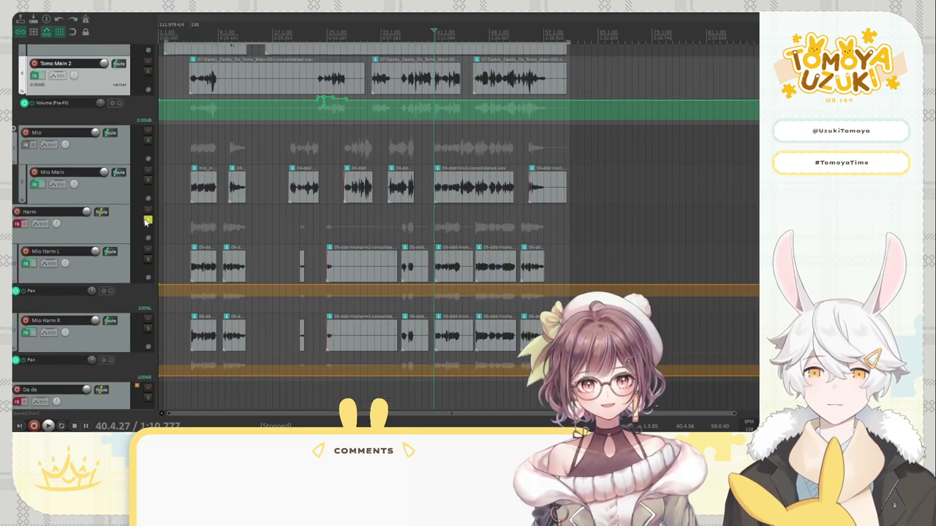
{"action": "scroll", "coordinate": [143, 219], "scroll_direction": "up", "scroll_amount": 4}
{"action": "left_click", "coordinate": [143, 122]}
{"action": "scroll", "coordinate": [143, 122], "scroll_direction": "down", "scroll_amount": 4}
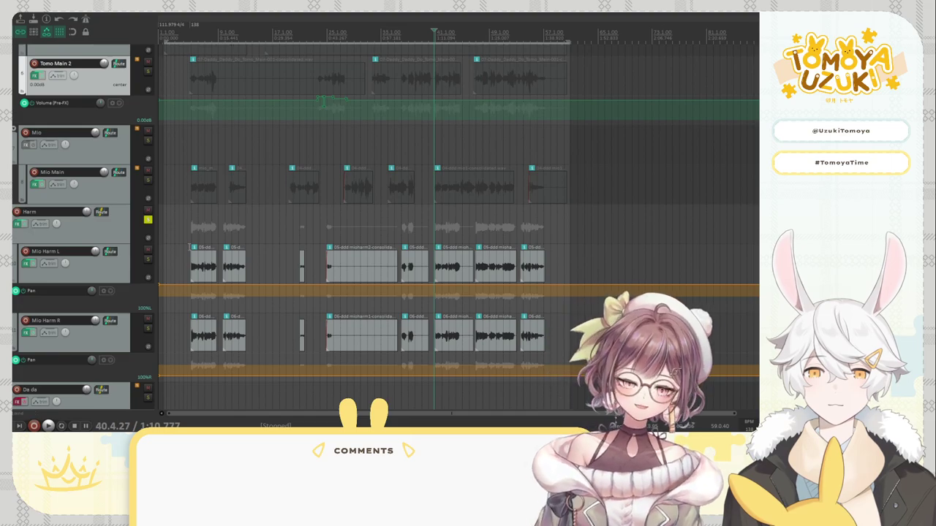
Select the Mio Harm L and Mio Harm R tracks in turn to inspect the panned harmony pair
{"action": "scroll", "coordinate": [139, 255], "scroll_direction": "down", "scroll_amount": 2}
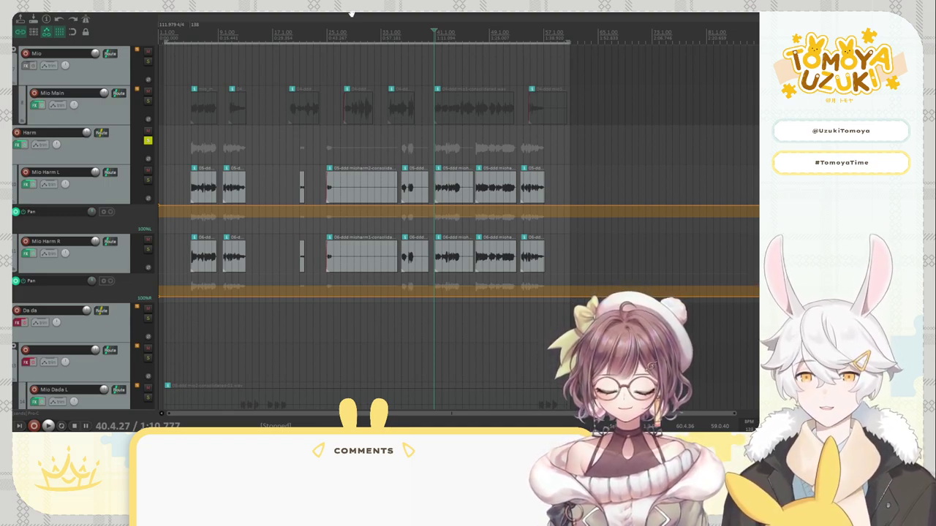
{"action": "left_click", "coordinate": [121, 210]}
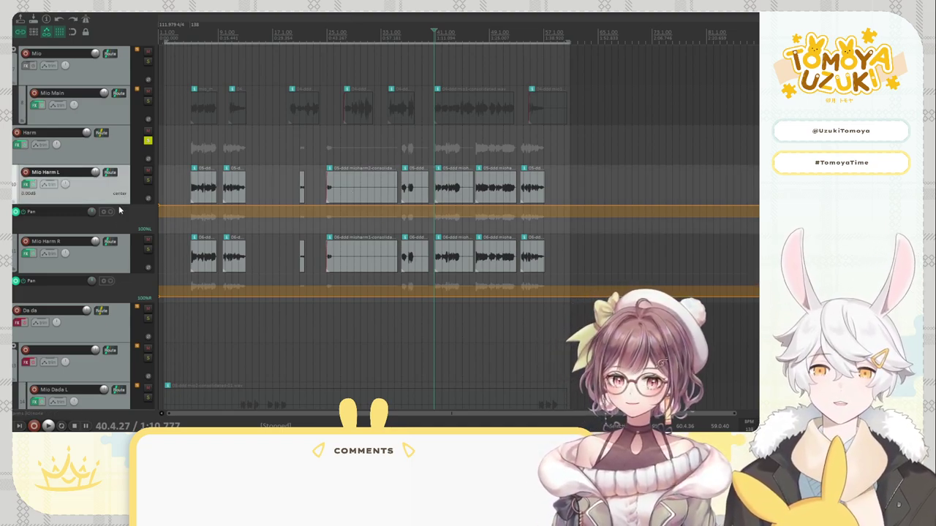
{"action": "left_click", "coordinate": [118, 262]}
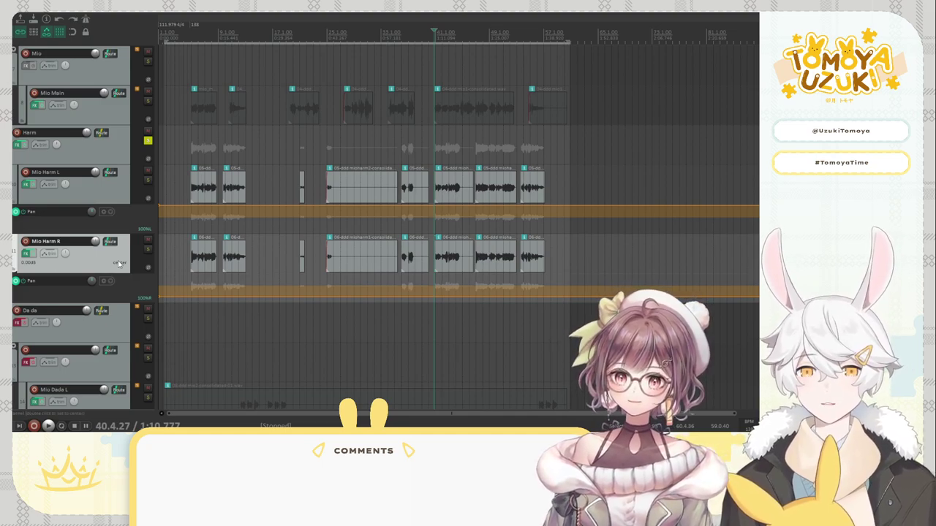